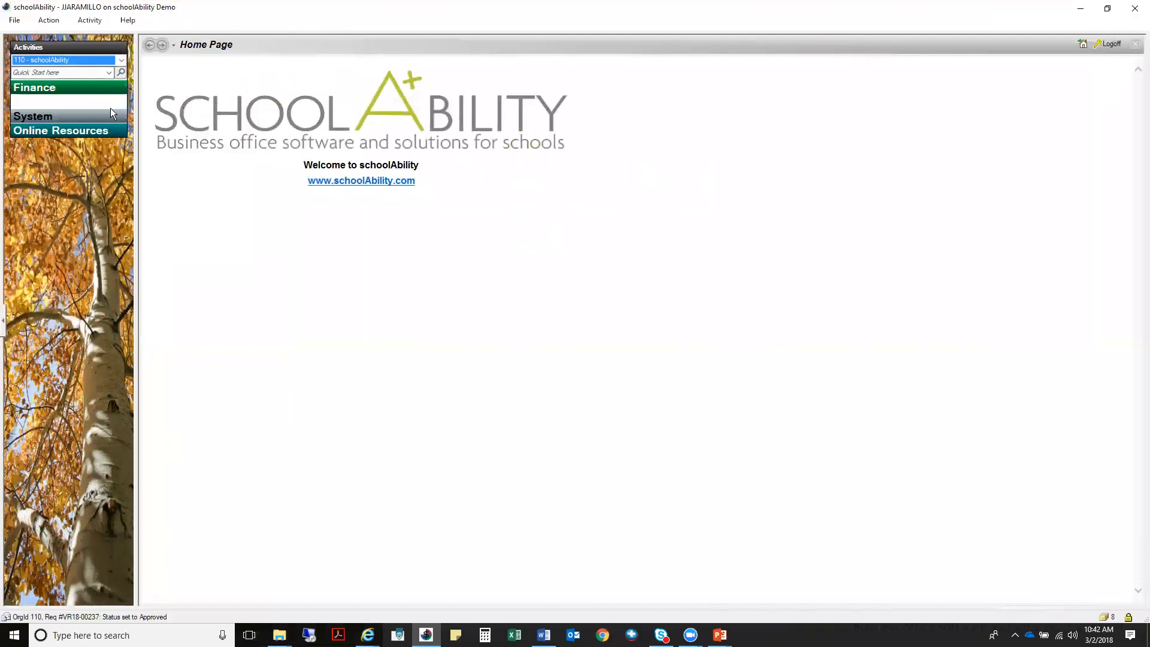
Open Pay Manual Checks in HR / Payroll and set the new check's action to Create Manual Pay
left_click(49, 102)
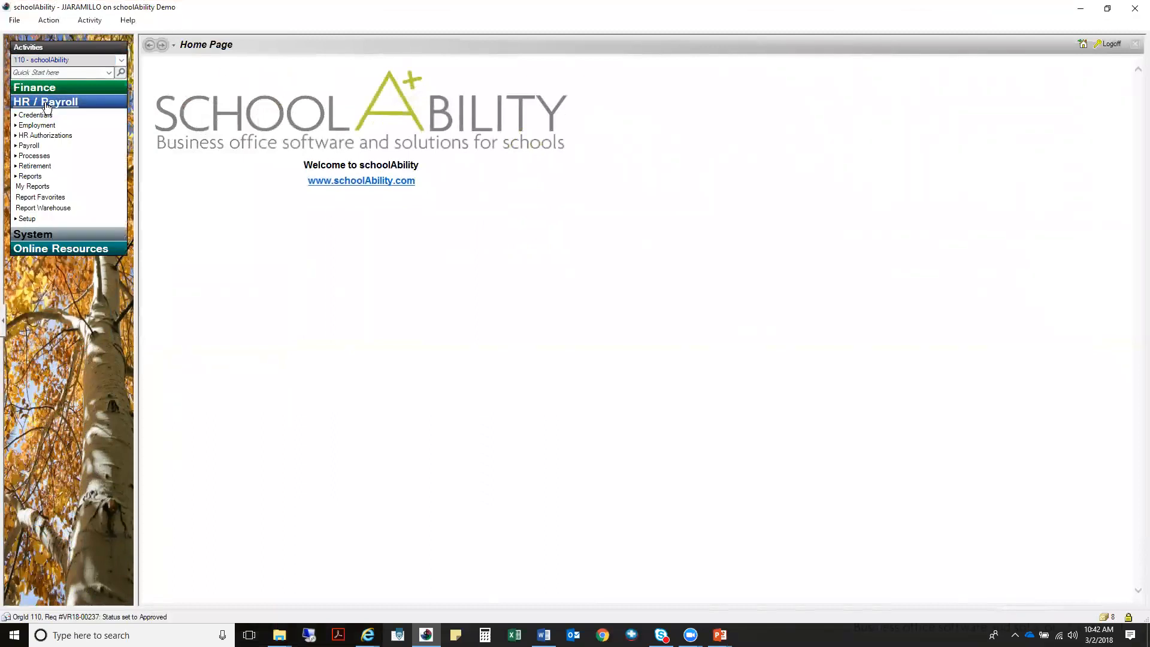
left_click(38, 147)
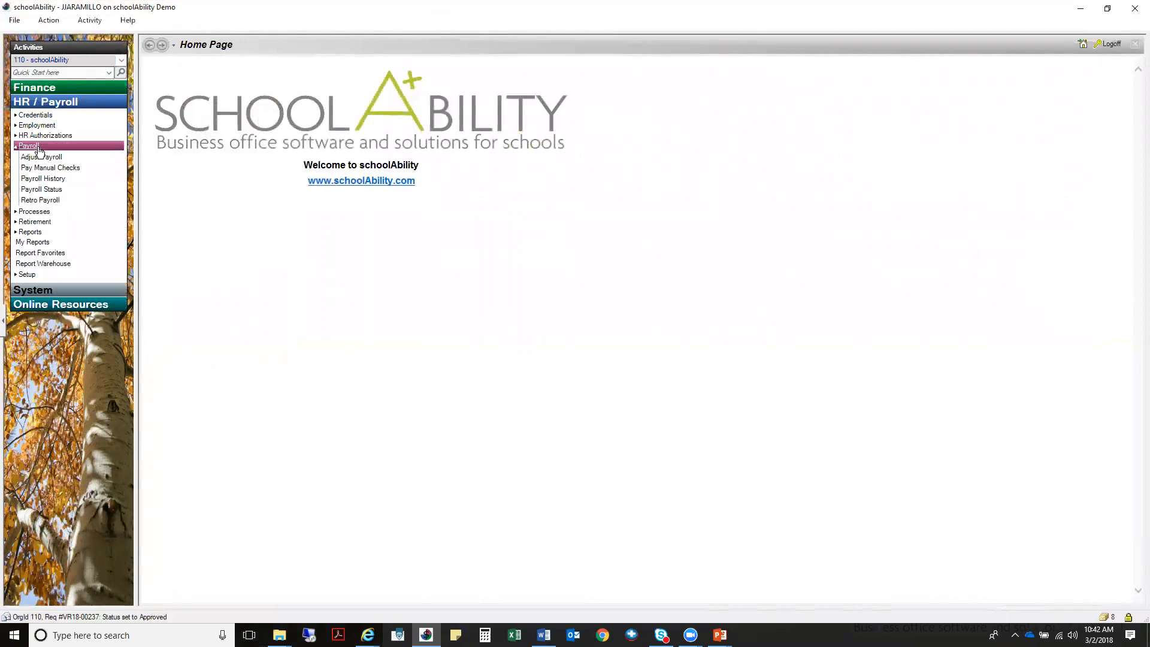
left_click(75, 168)
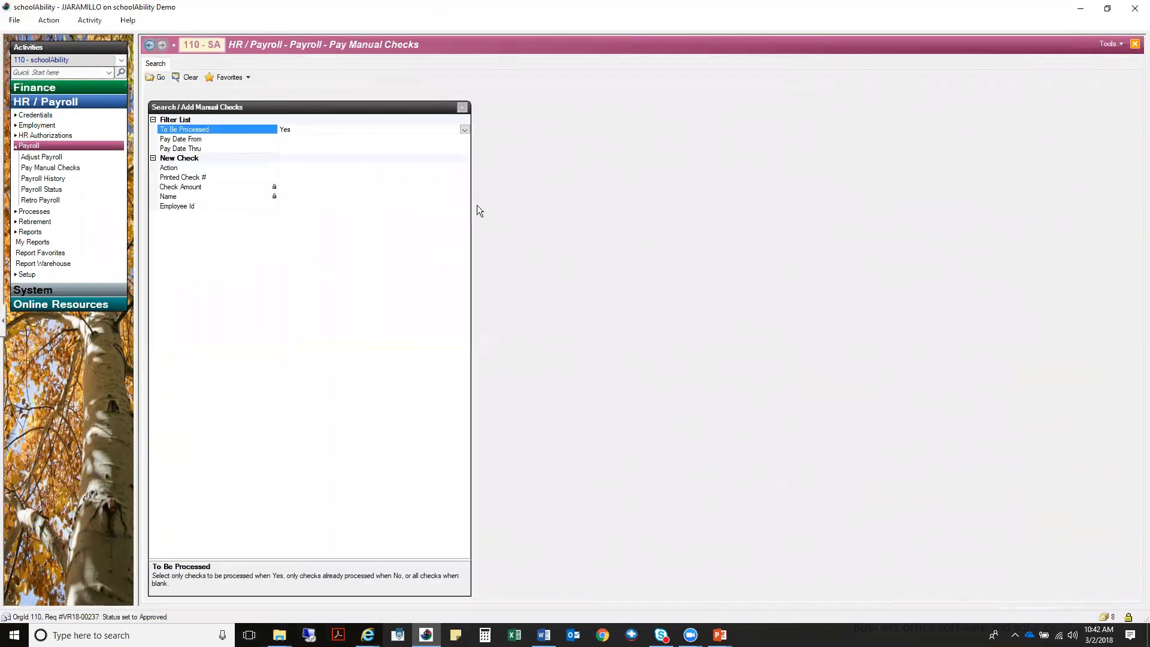
left_click(197, 168)
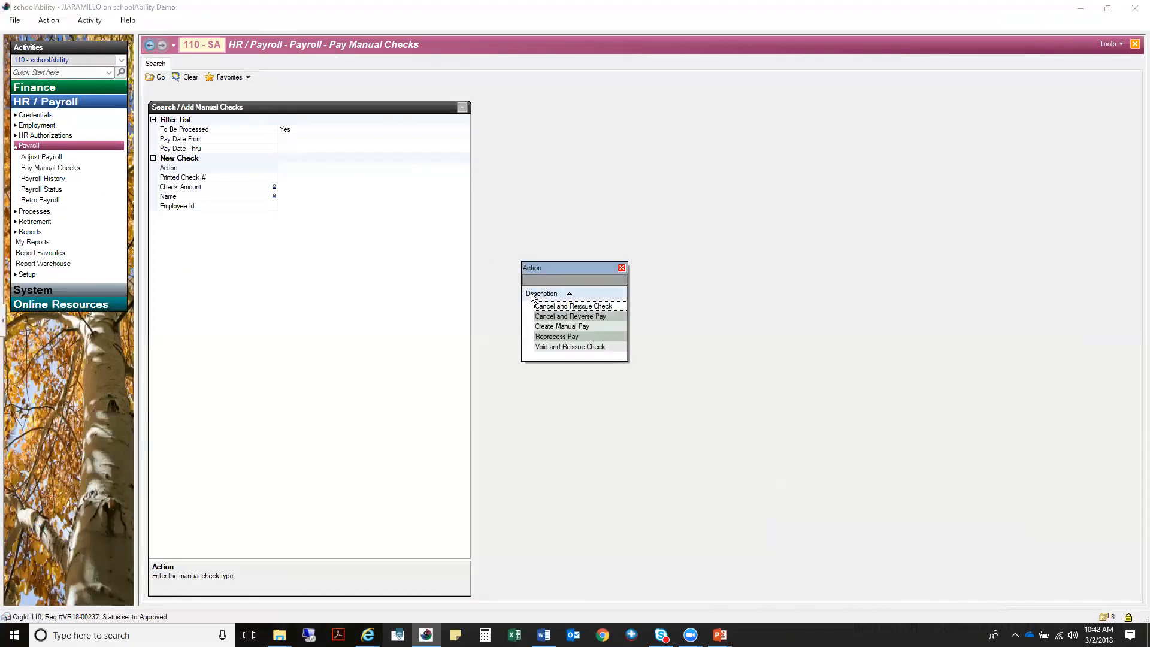
left_click(556, 327)
left_click(555, 327)
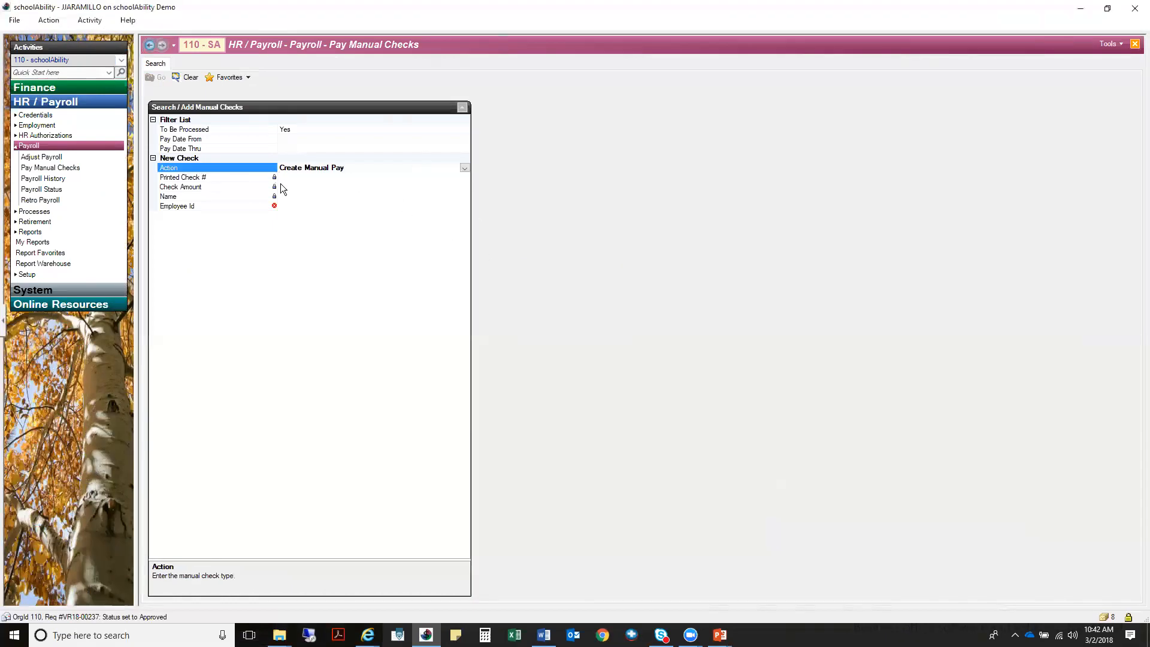
Look up and choose the employee for the new manual check, create the check record and open it
left_click(221, 205)
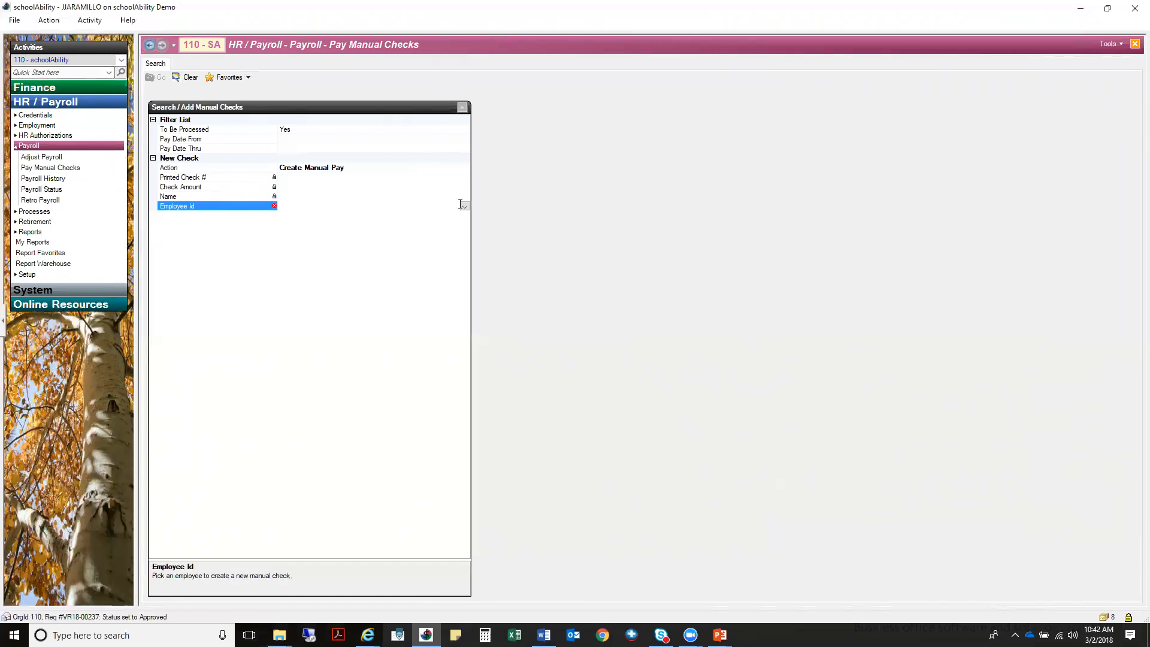
type("mar")
left_click(465, 206)
double_click(574, 328)
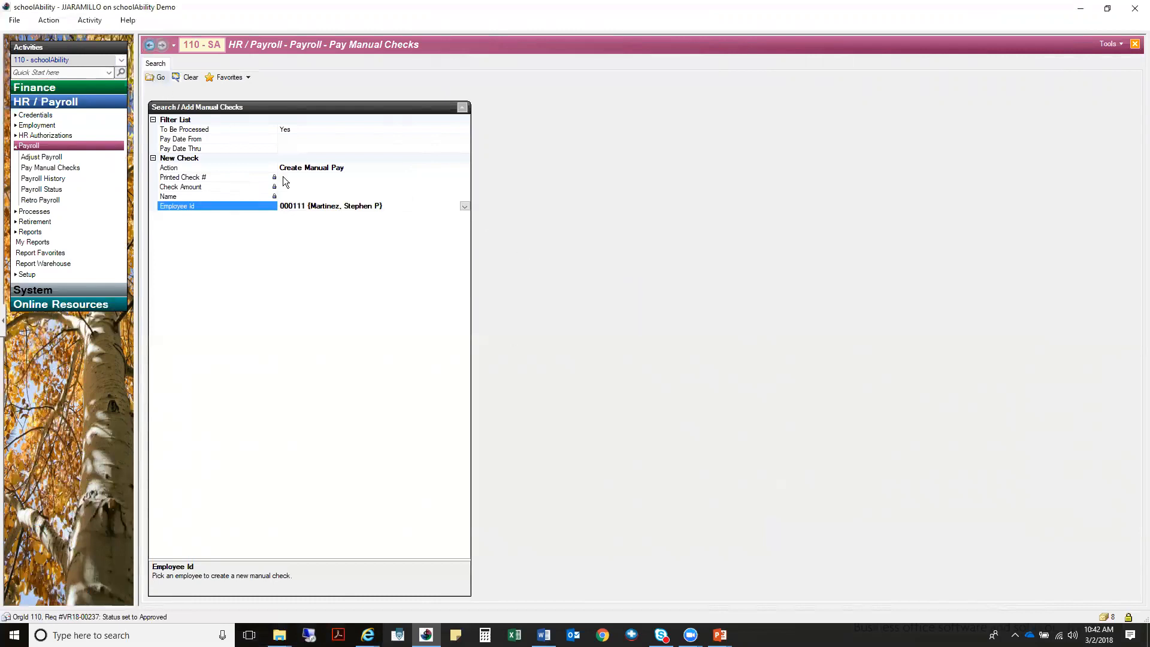
left_click(154, 76)
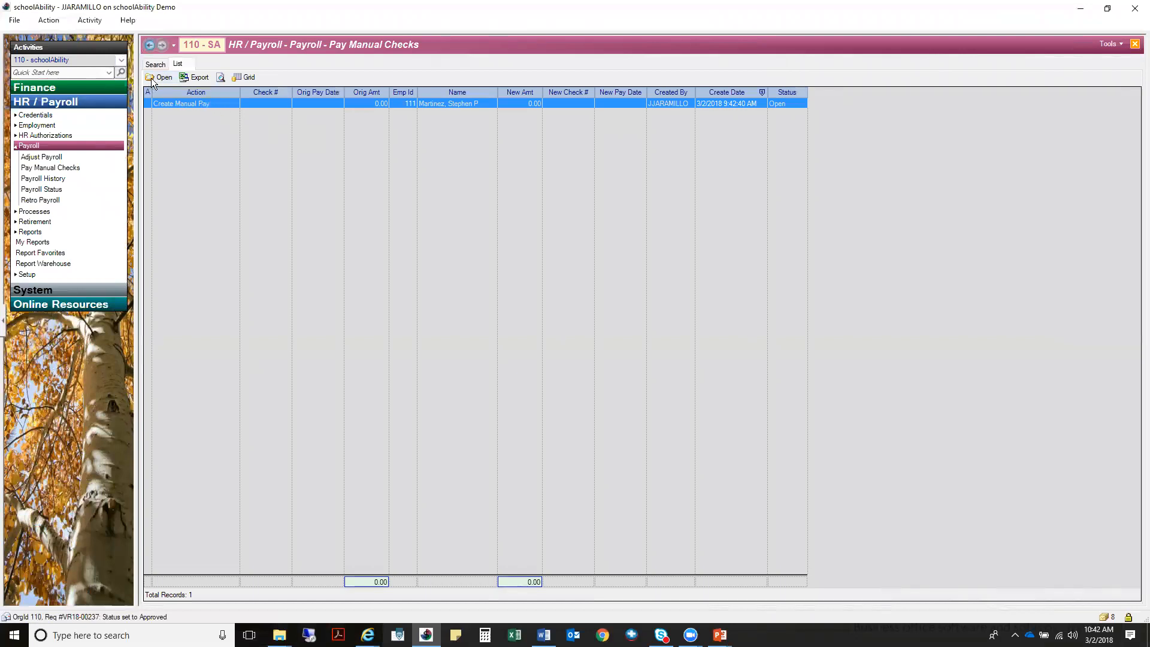
double_click(158, 101)
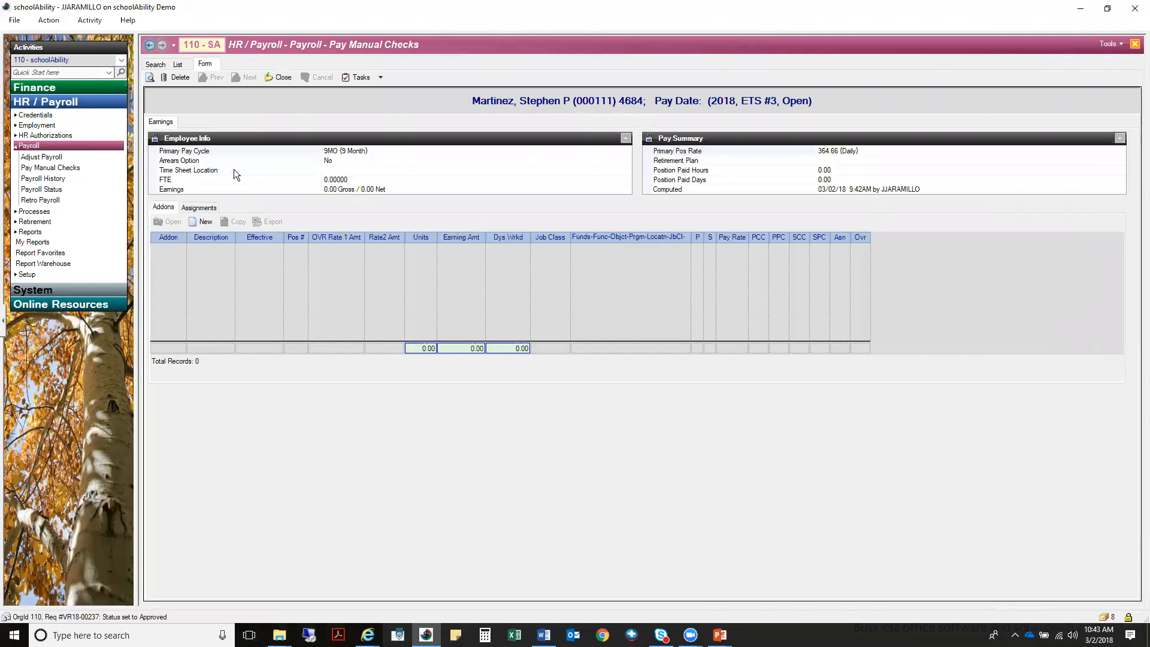
Add a CNMFAC (CNM Facilitator) addon with 1 unit and a Rate 1 Amount of 500, and save it
left_click(201, 222)
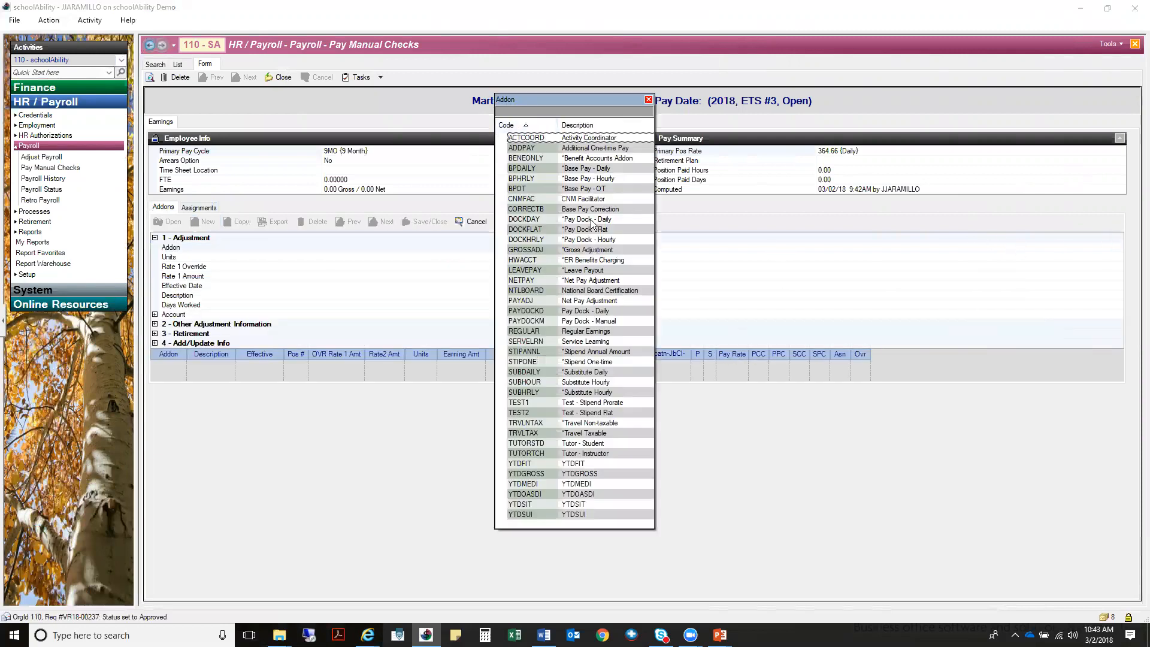
double_click(591, 203)
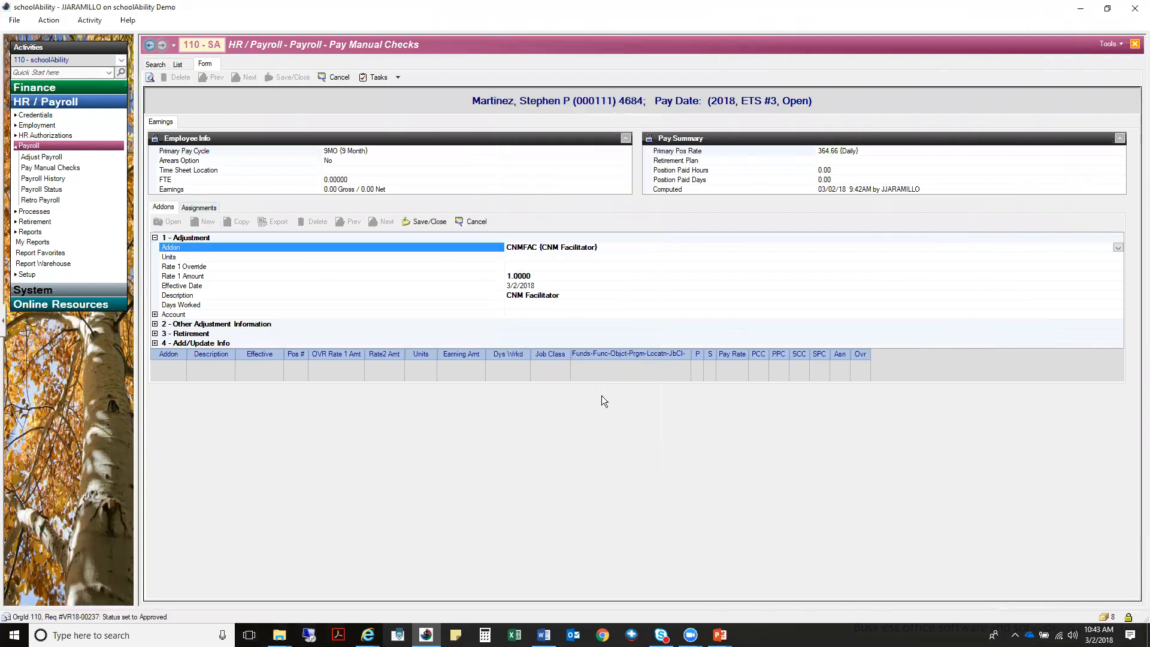
key("Tab")
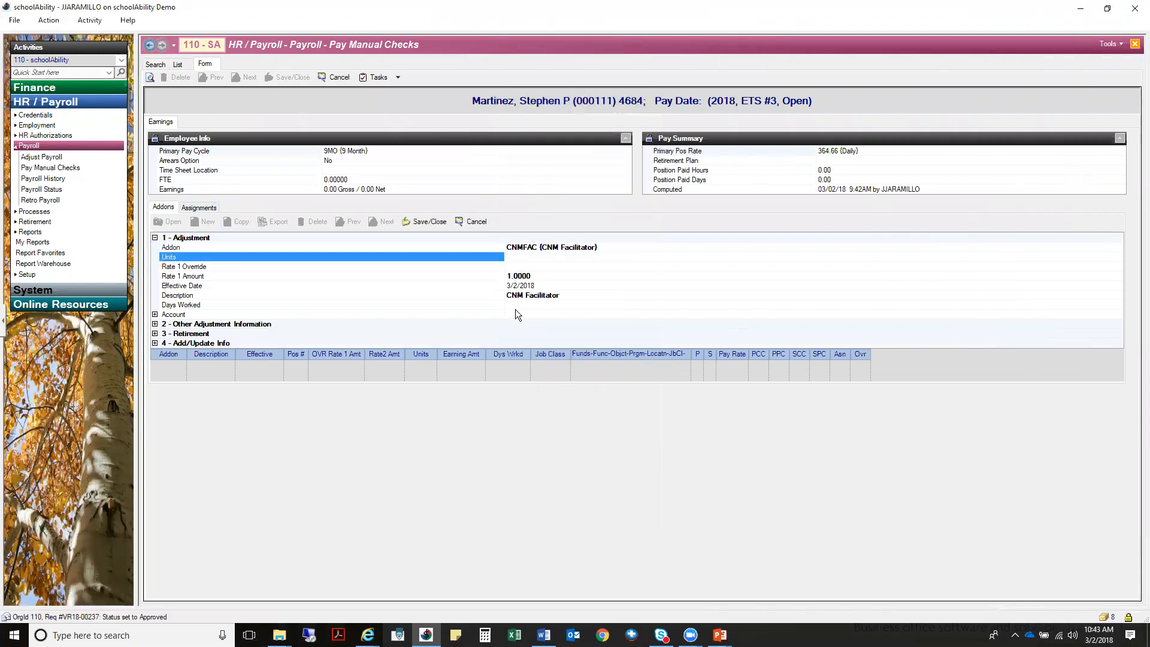
type("1")
key("Tab")
key("Tab")
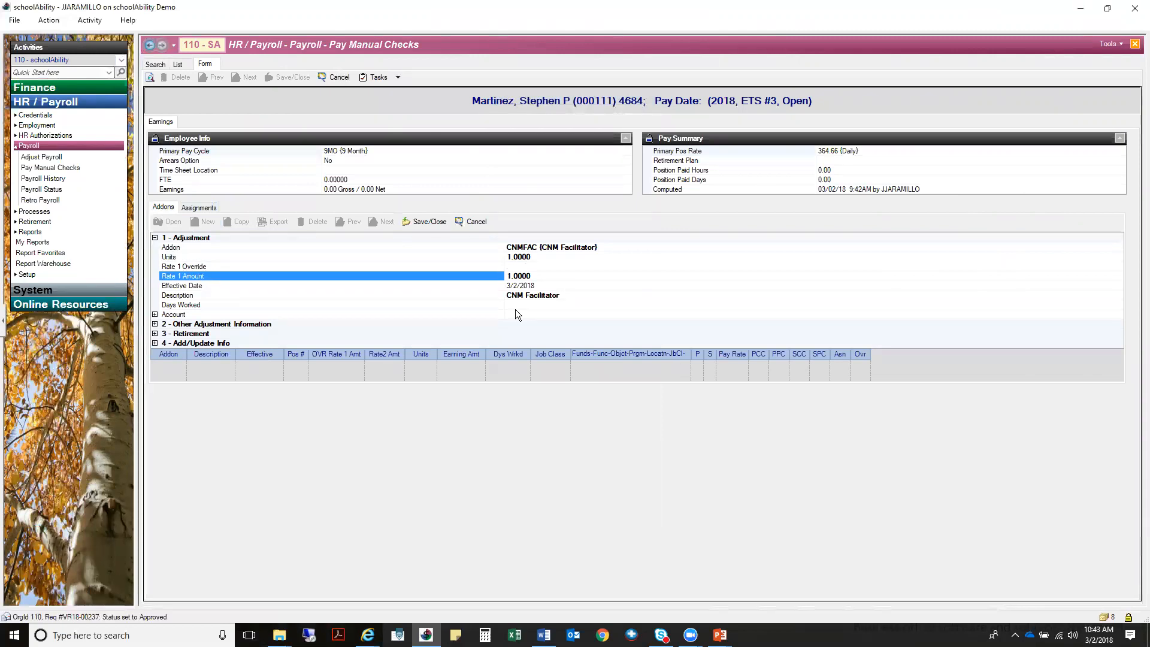
type("5000")
key("BackSpace")
key("Tab")
left_click(414, 222)
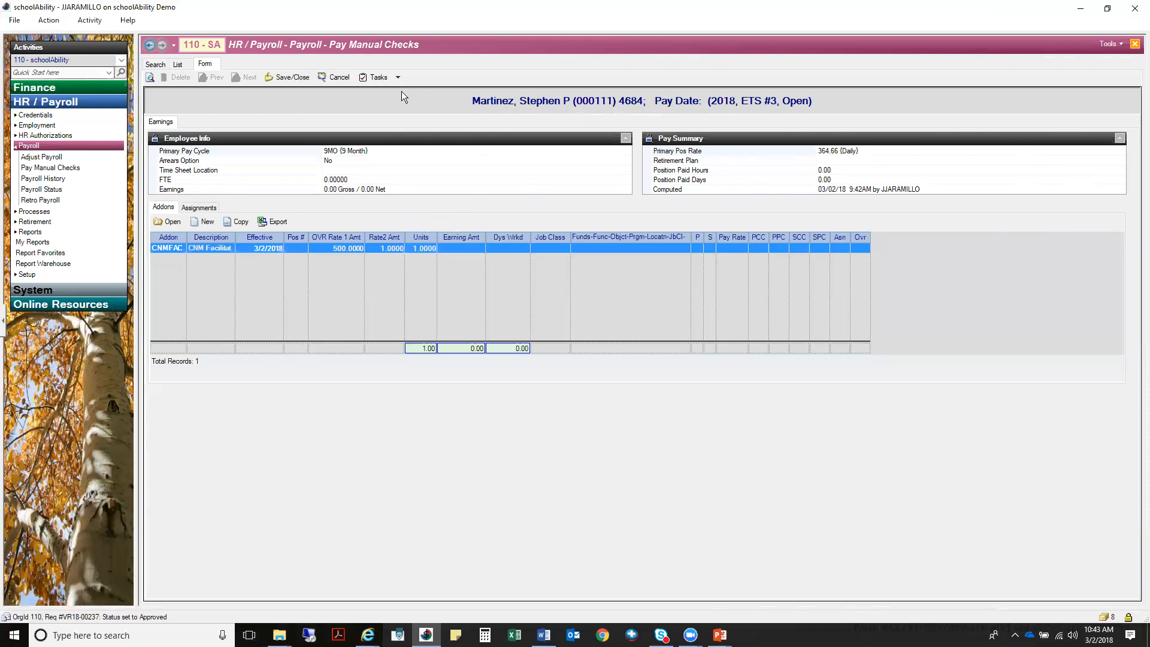
Open all sections of the manual check and save a new ERB-R deduction in it
left_click(398, 77)
left_click(394, 106)
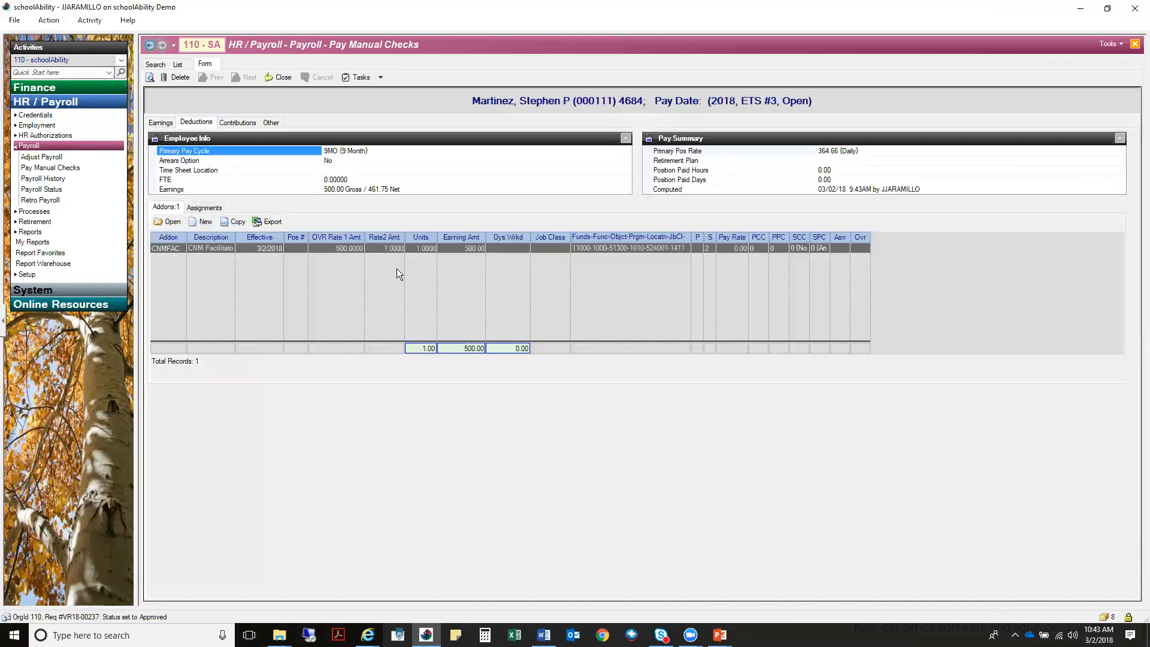
left_click(188, 122)
left_click(202, 136)
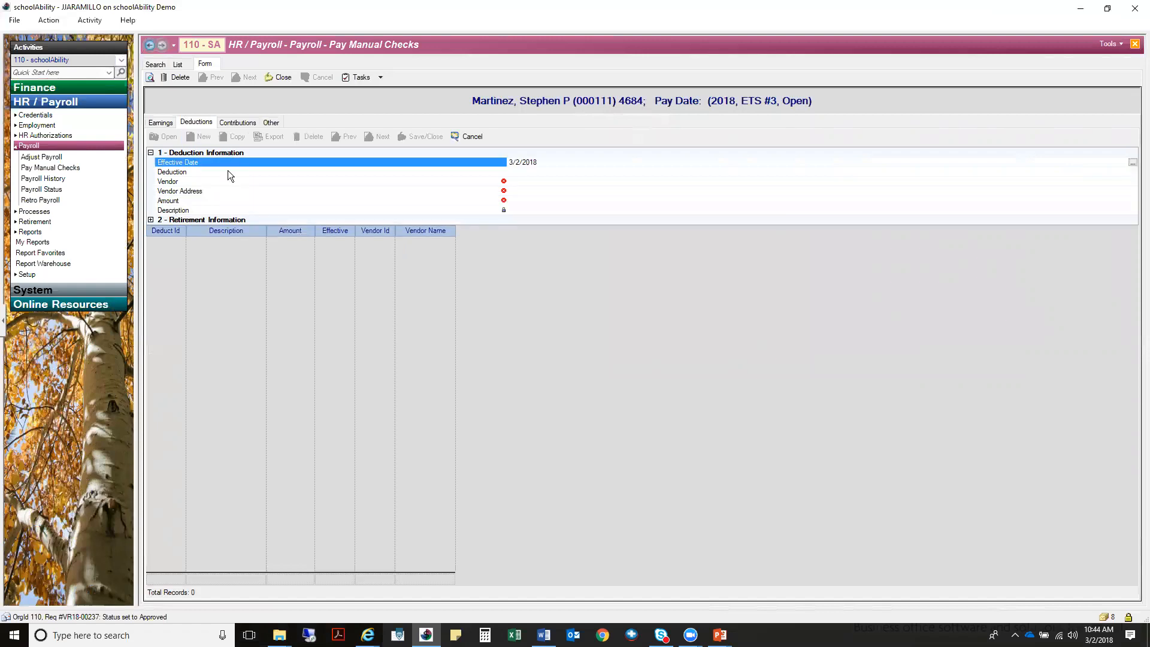
left_click(227, 173)
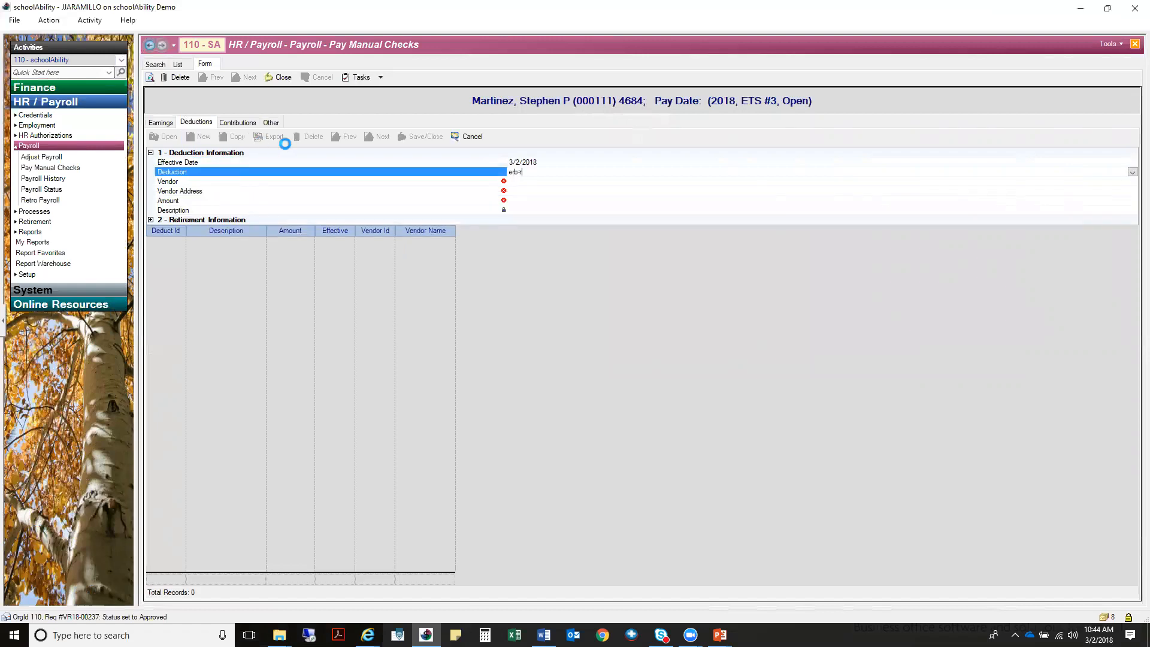
key("Tab")
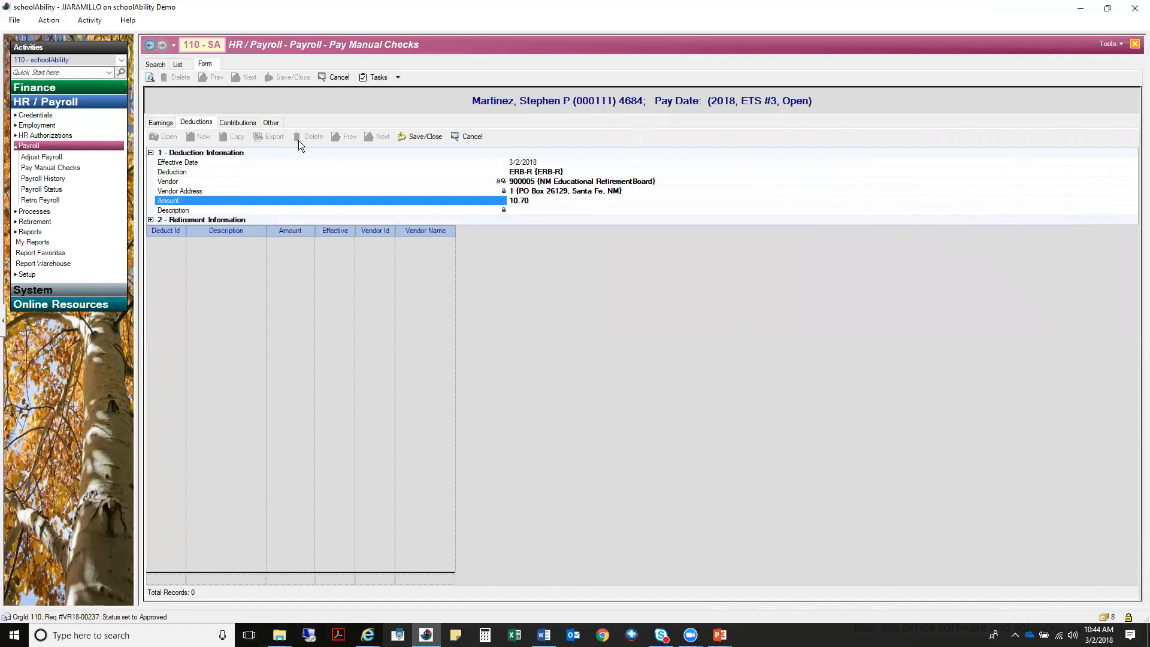
left_click(429, 138)
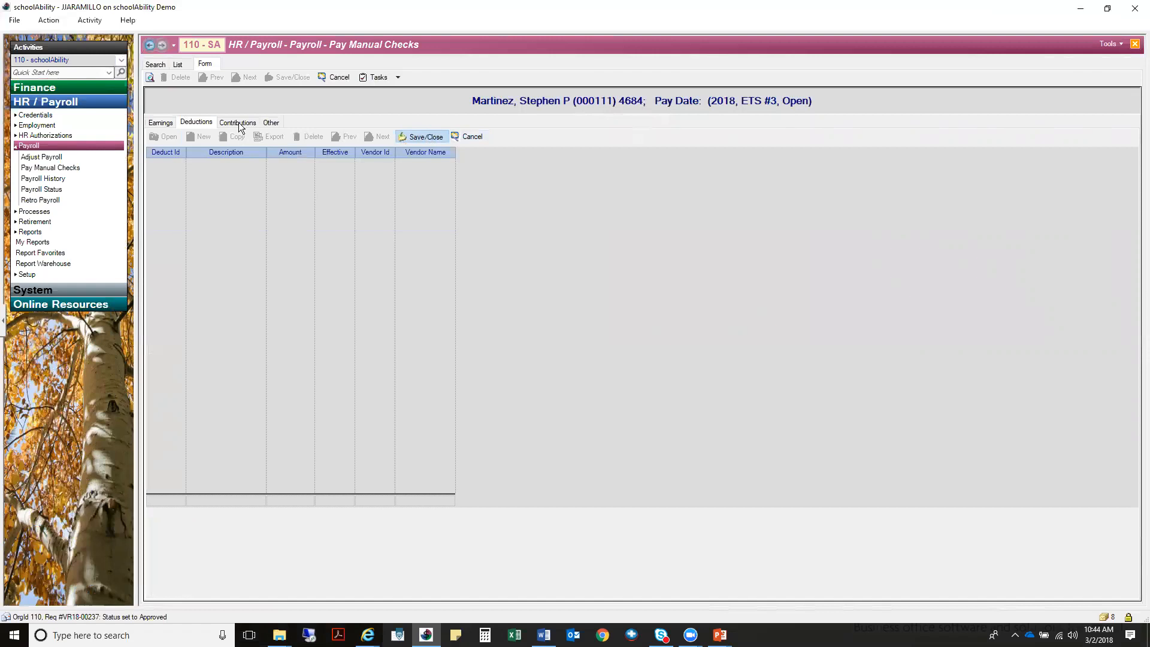
Add an ERB-R contribution to the manual check and save it
left_click(238, 123)
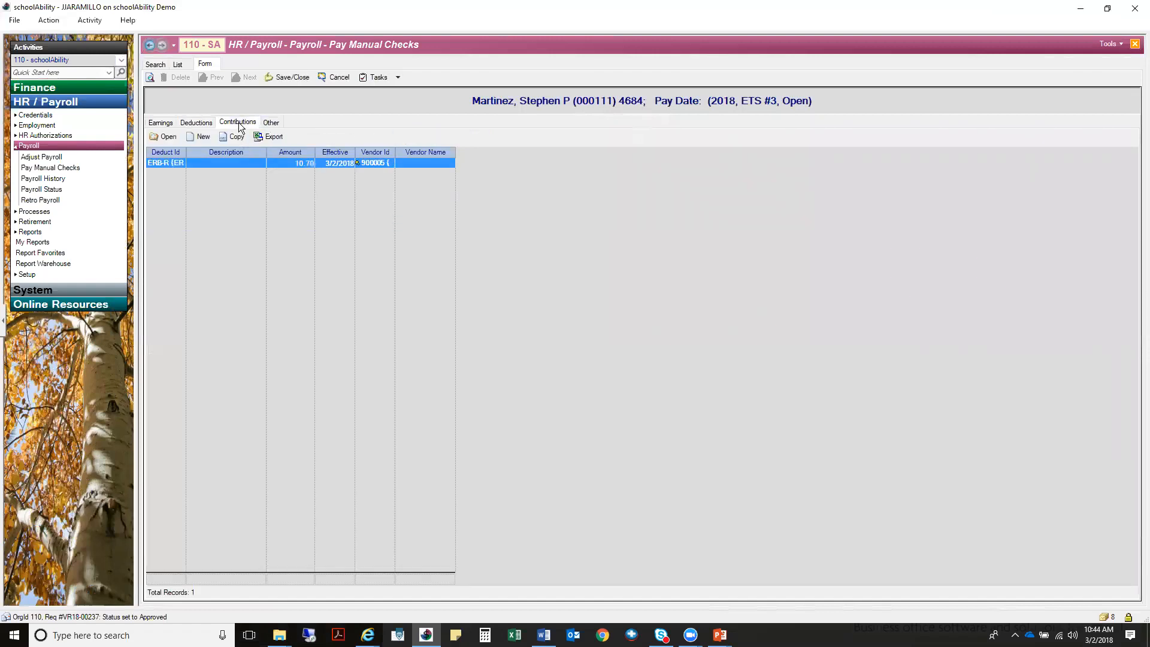
left_click(197, 136)
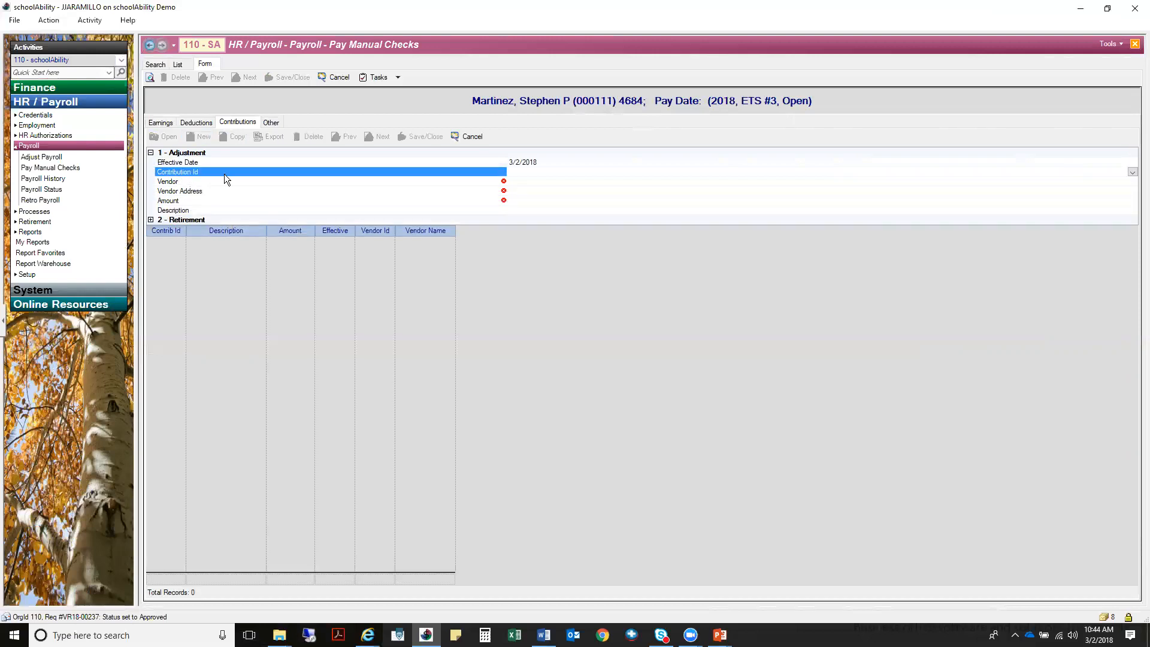
type("erb")
left_click(1133, 174)
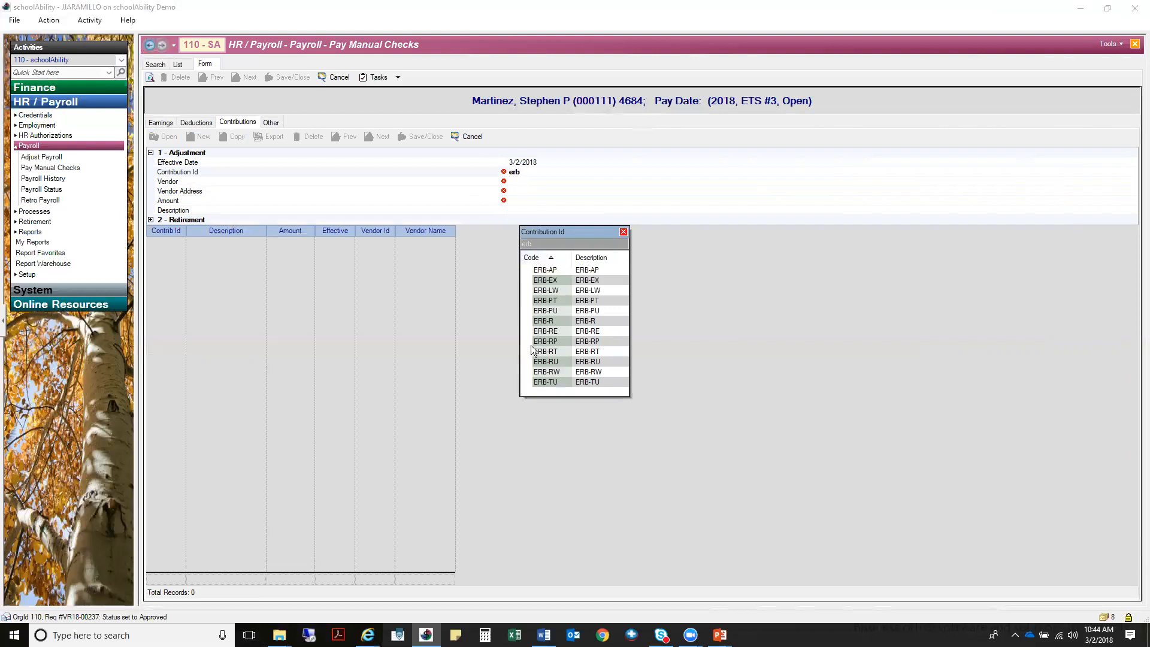
left_click(548, 258)
double_click(555, 322)
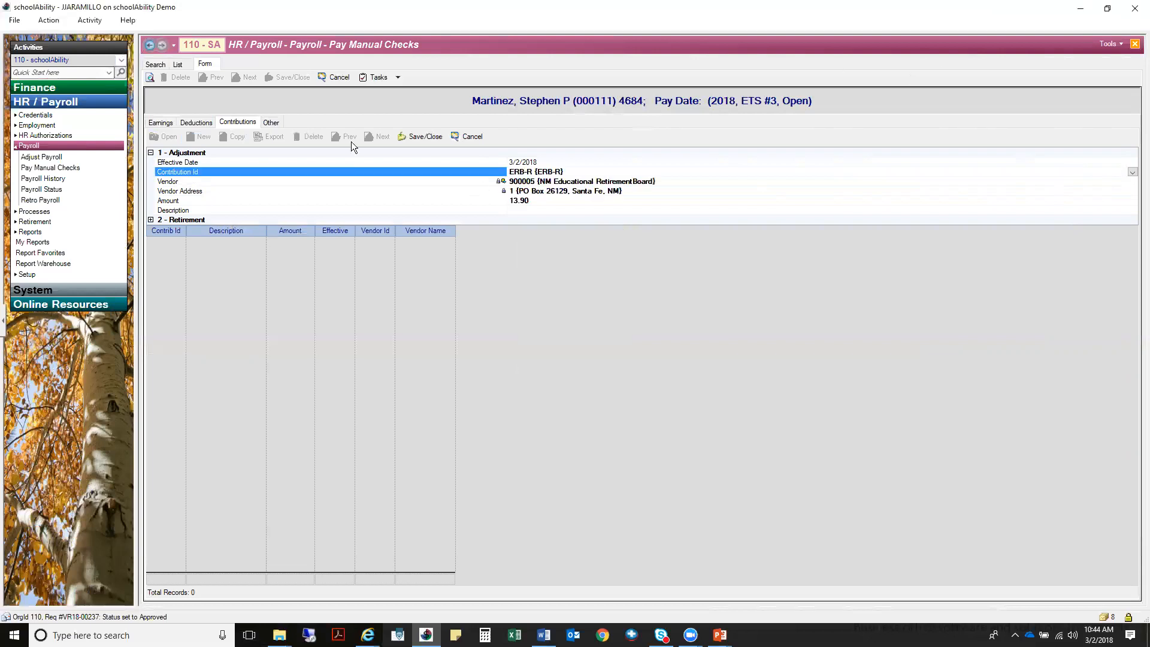
left_click(420, 137)
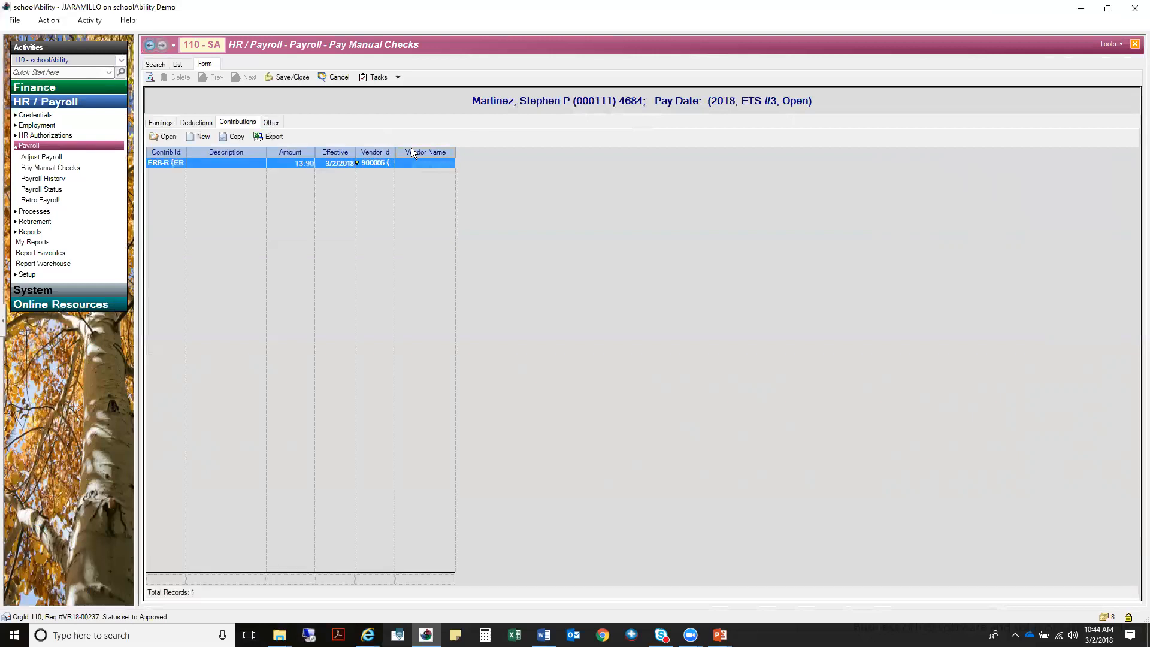
Calculate the pay for the manual check and display its other details, including pay period totals and payroll errors
left_click(386, 76)
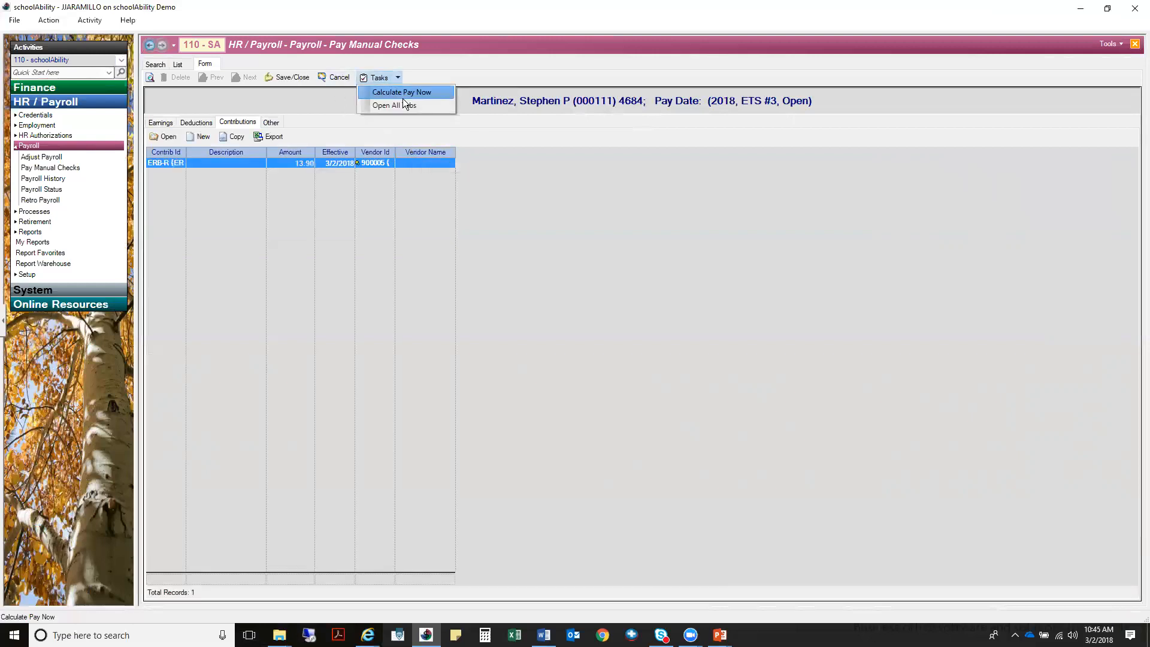
left_click(400, 94)
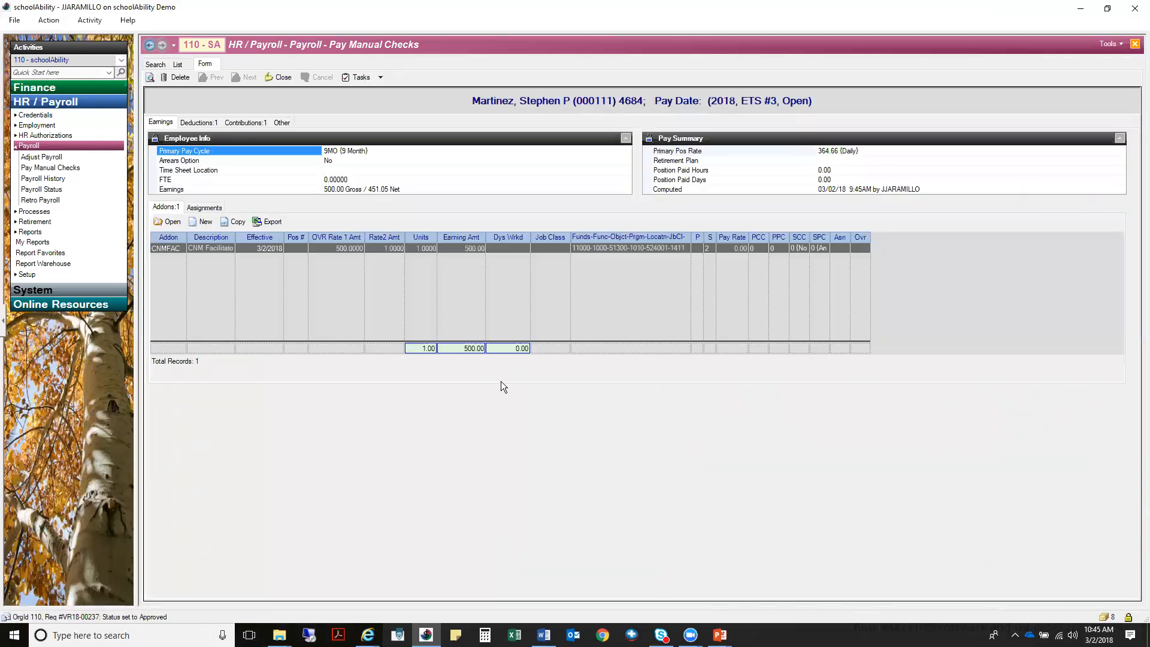
left_click(373, 77)
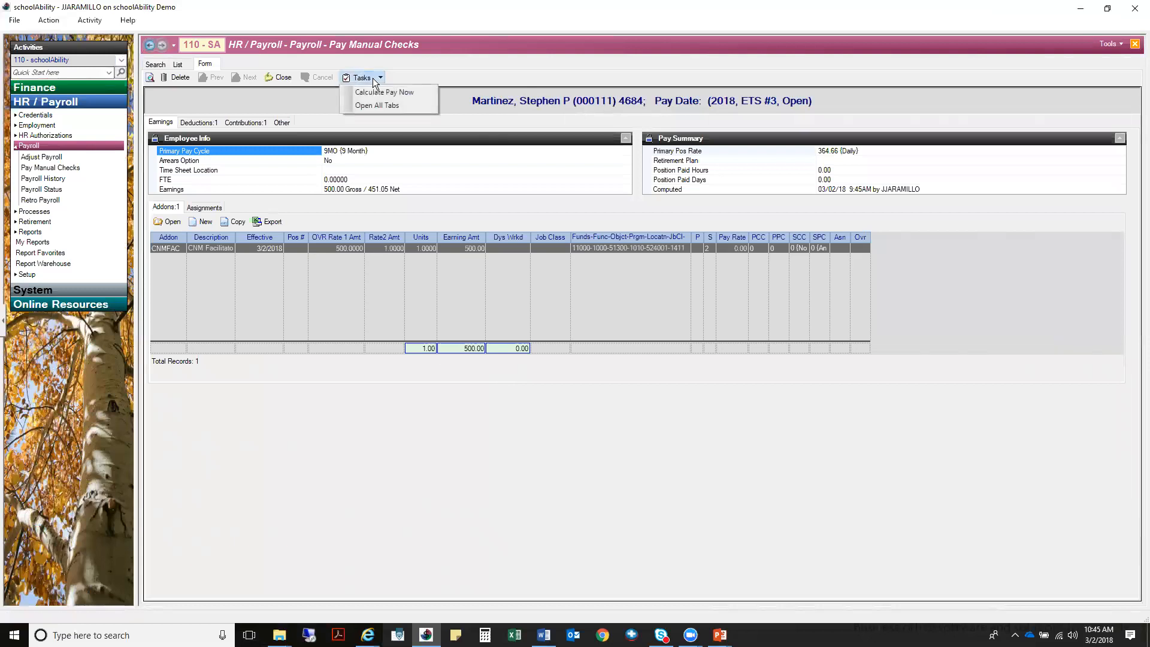
left_click(288, 122)
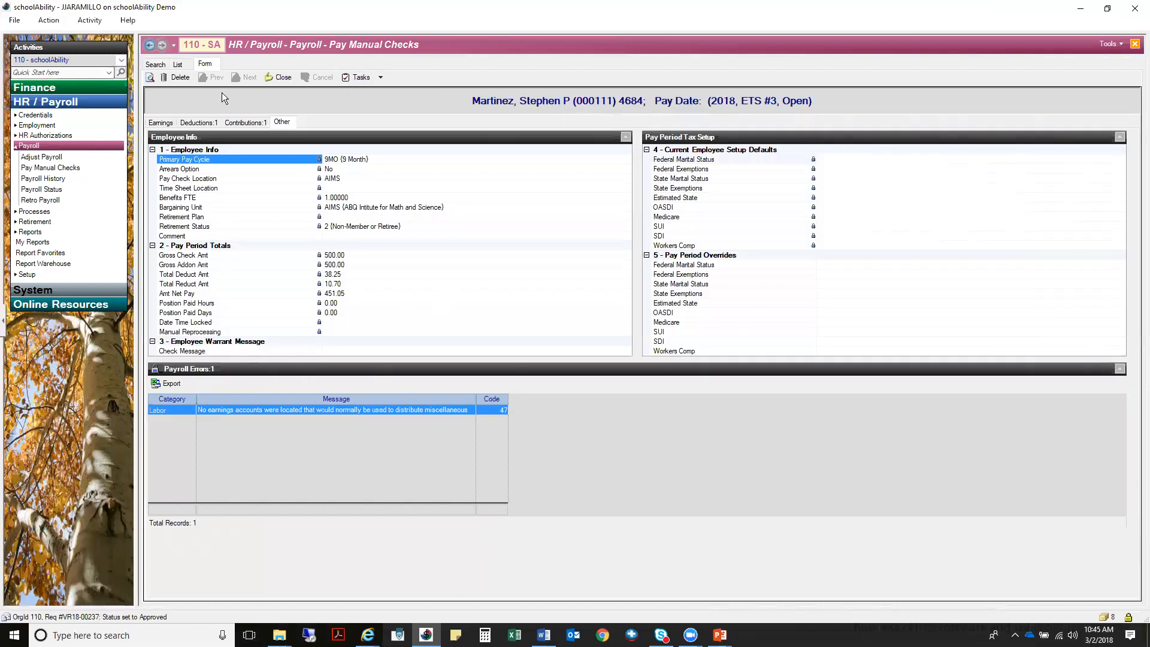
Preview the Employee Payroll Snapshot report, review its gross-to-net and labor distribution pages, and close the report
left_click(150, 76)
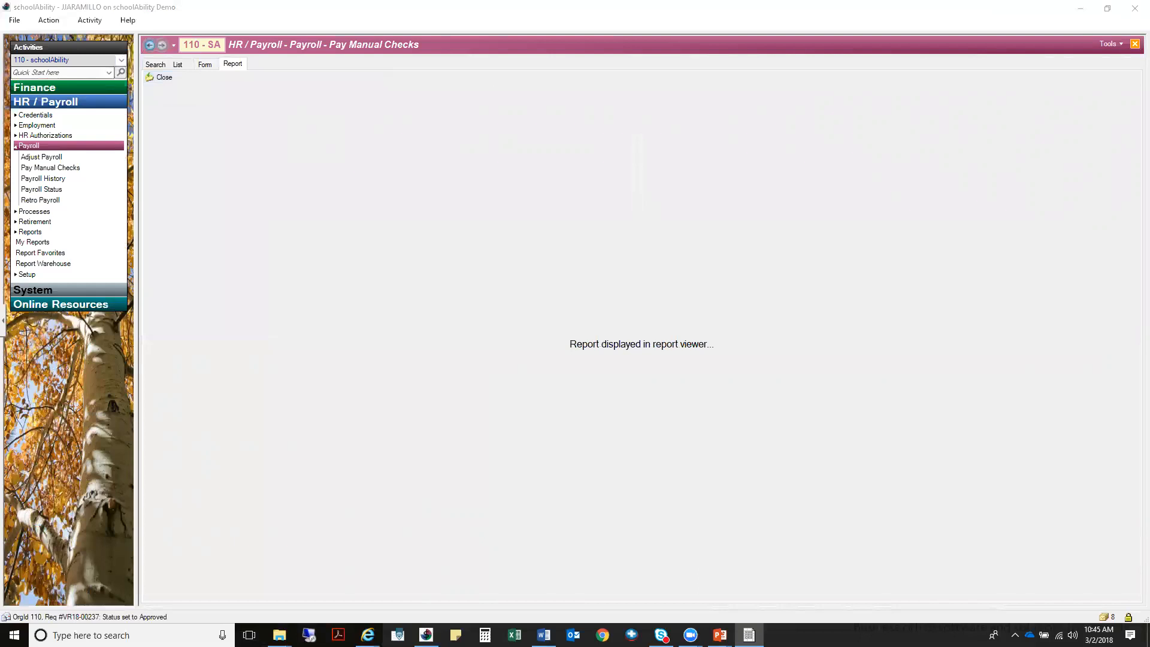
double_click(494, 87)
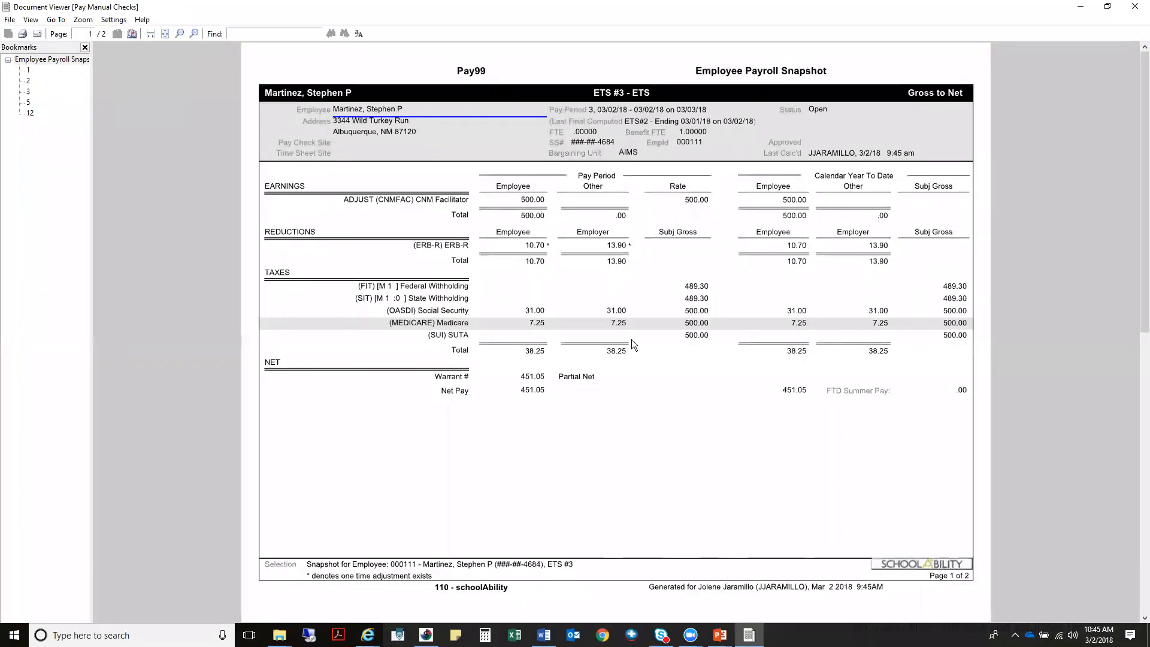
scroll(631, 339, "down", 14)
scroll(631, 340, "down", 4)
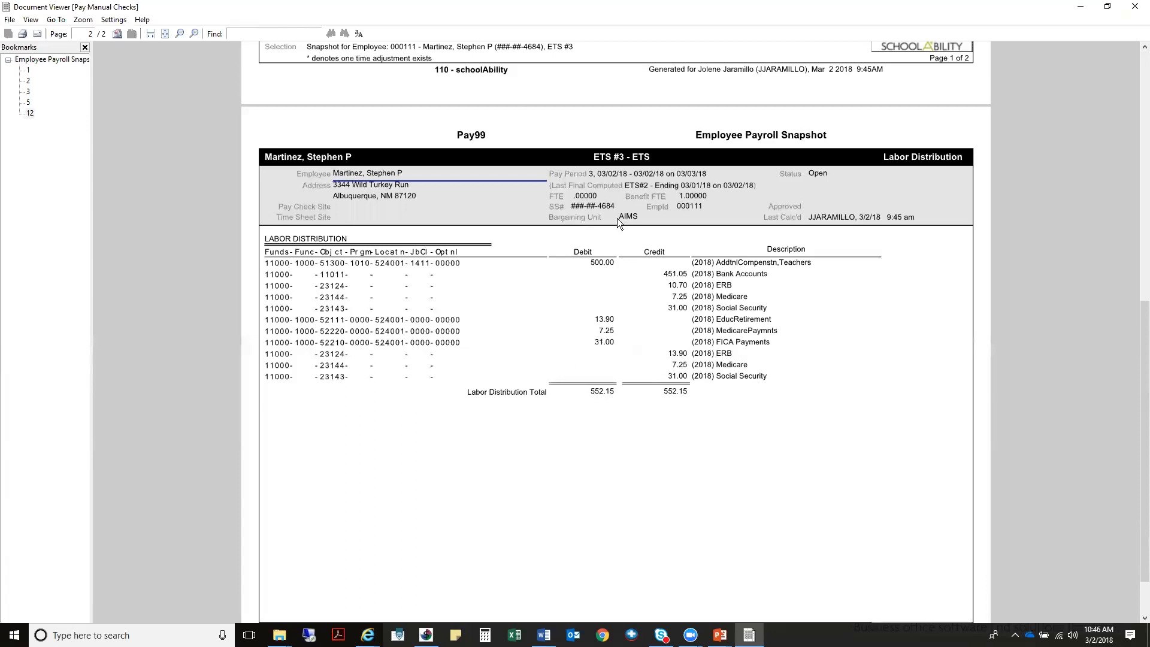
left_click(1128, 9)
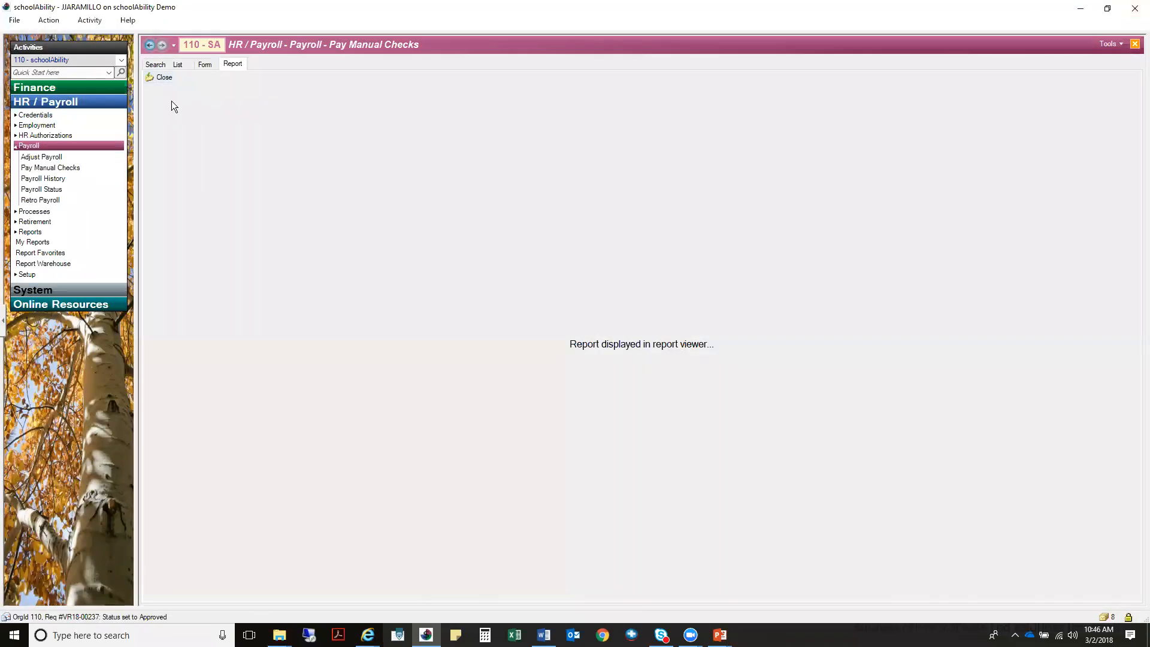
left_click(164, 78)
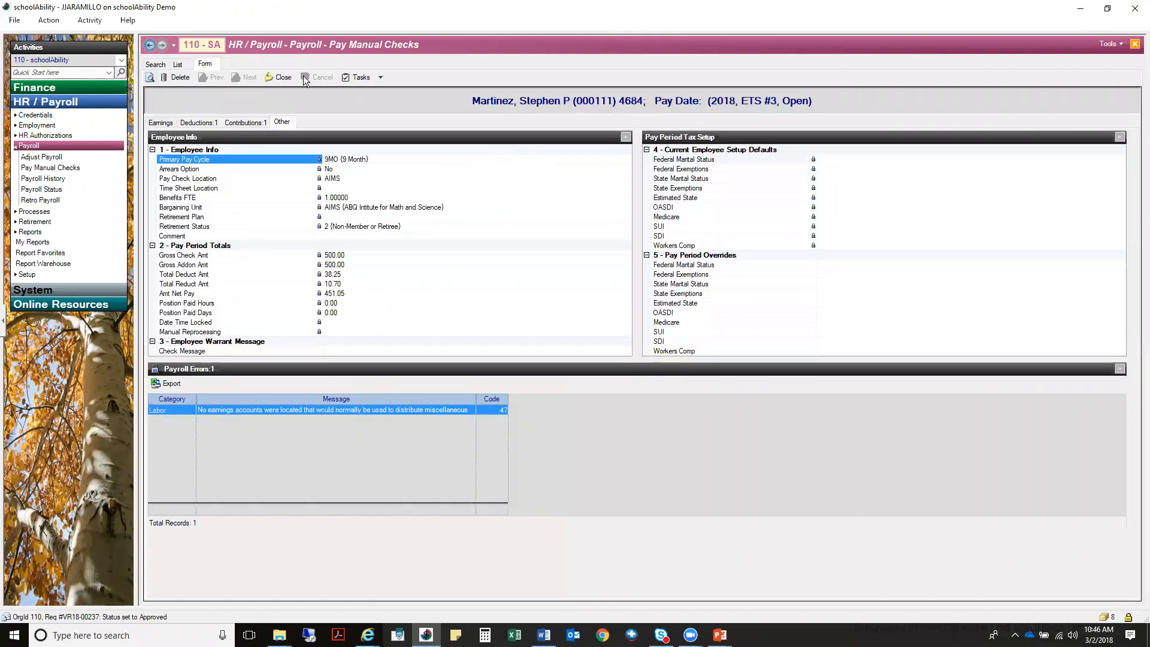
Close the manual check form and switch the organization to All Orgs
left_click(280, 77)
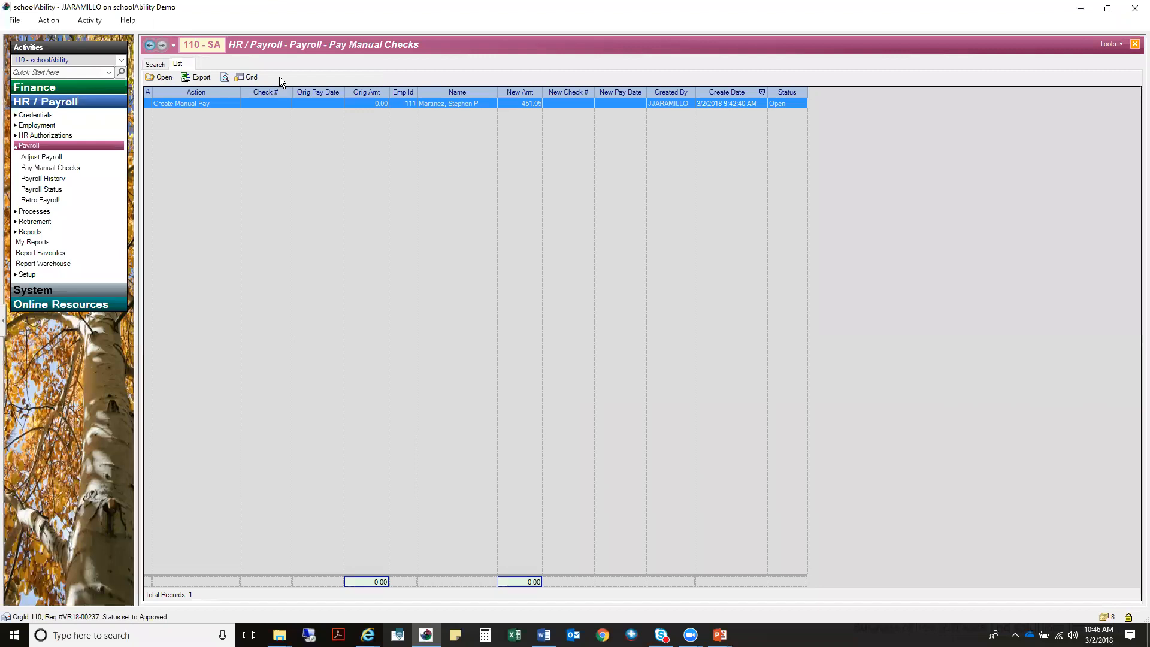
left_click(30, 60)
left_click(39, 171)
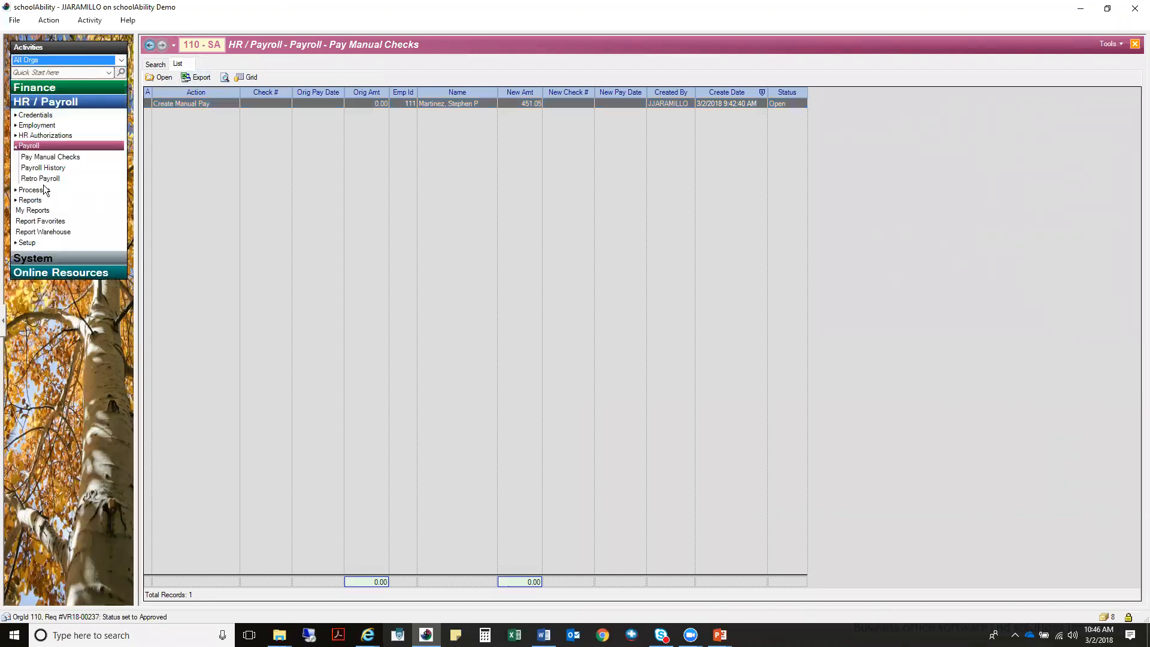
List the payrolls with schedule type 2 (Manual) in HR / Payroll Payroll Processing and open the 3/3/2018 pay date
left_click(41, 192)
left_click(49, 222)
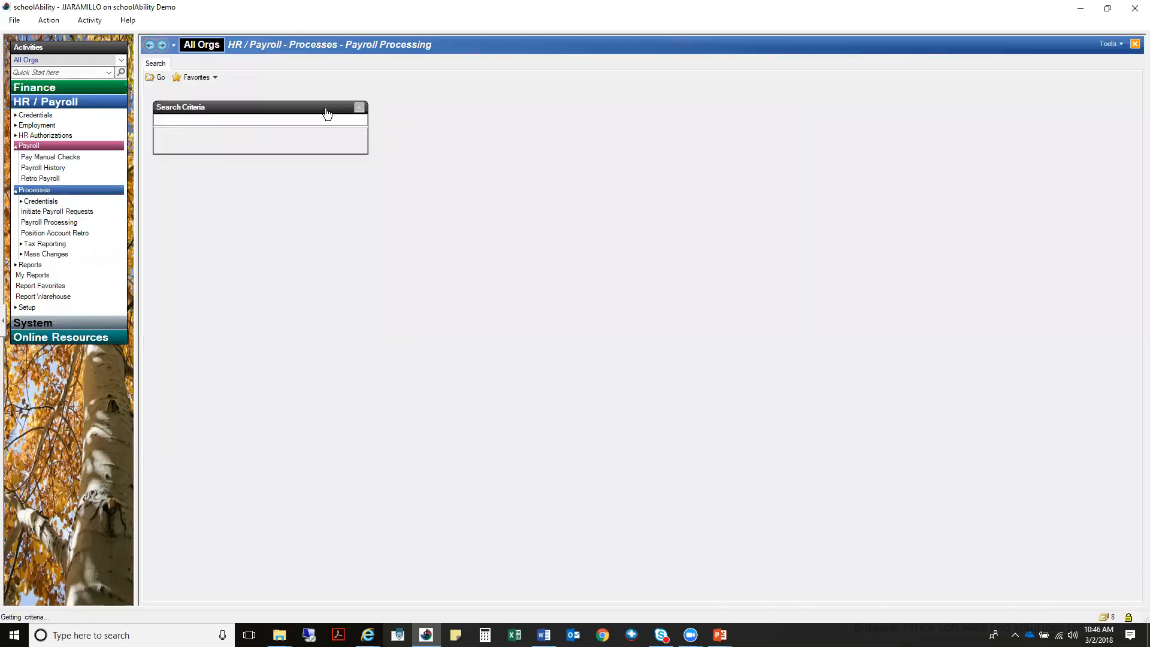
left_click(356, 130)
left_click(362, 129)
left_click(580, 318)
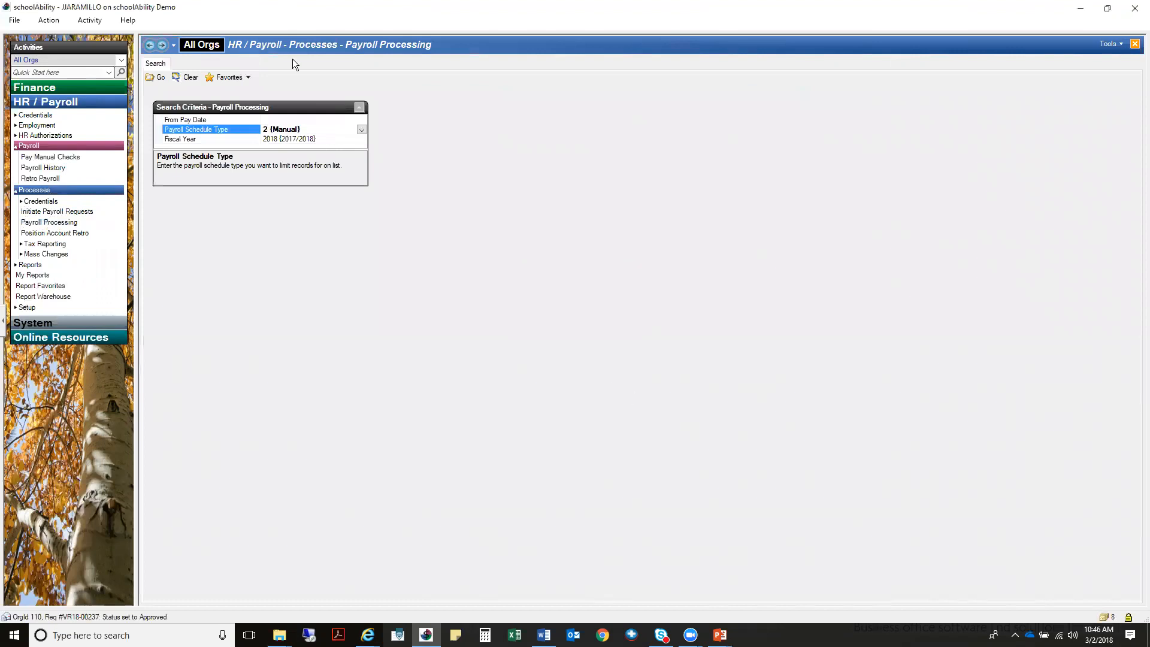
left_click(157, 77)
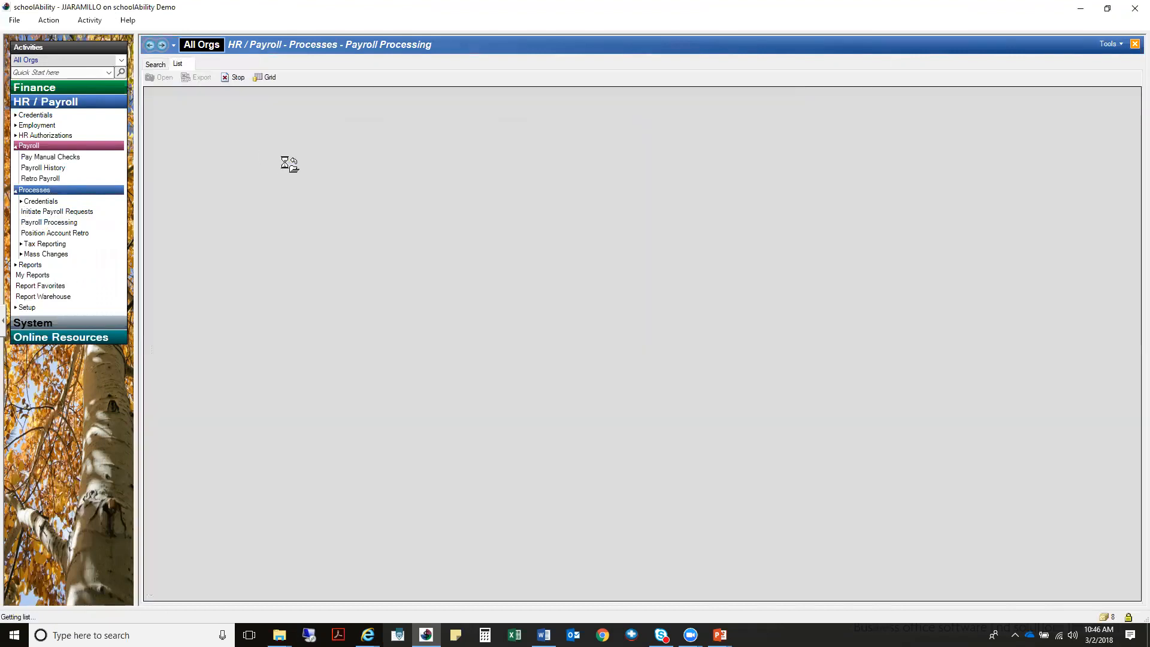
left_click(244, 268)
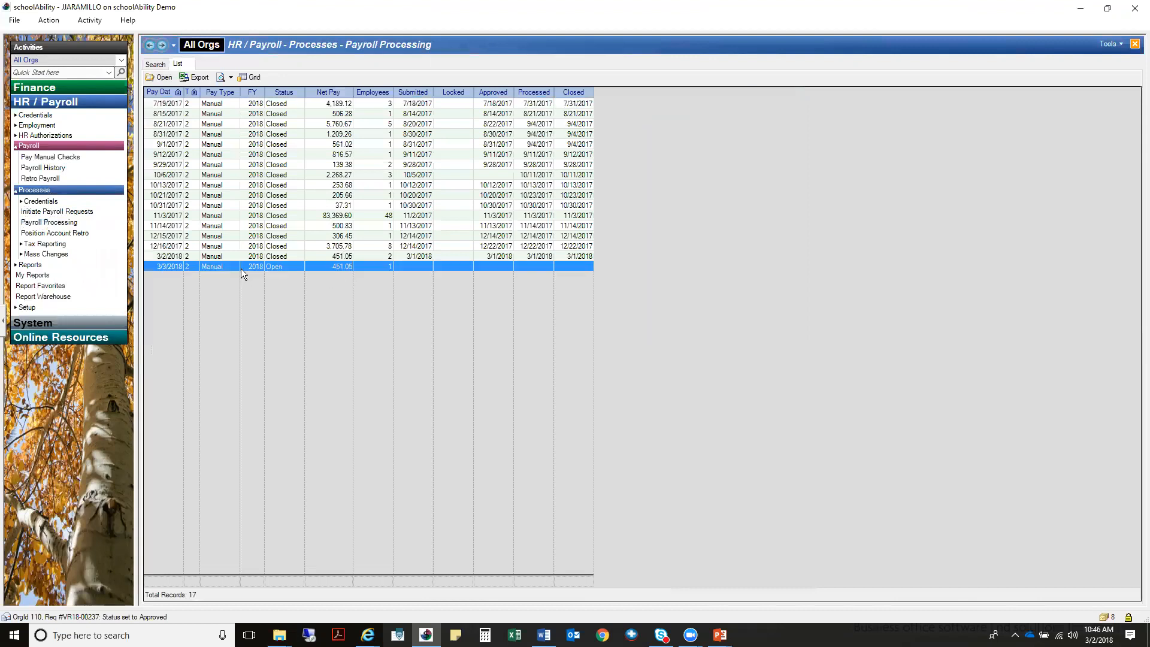
double_click(338, 266)
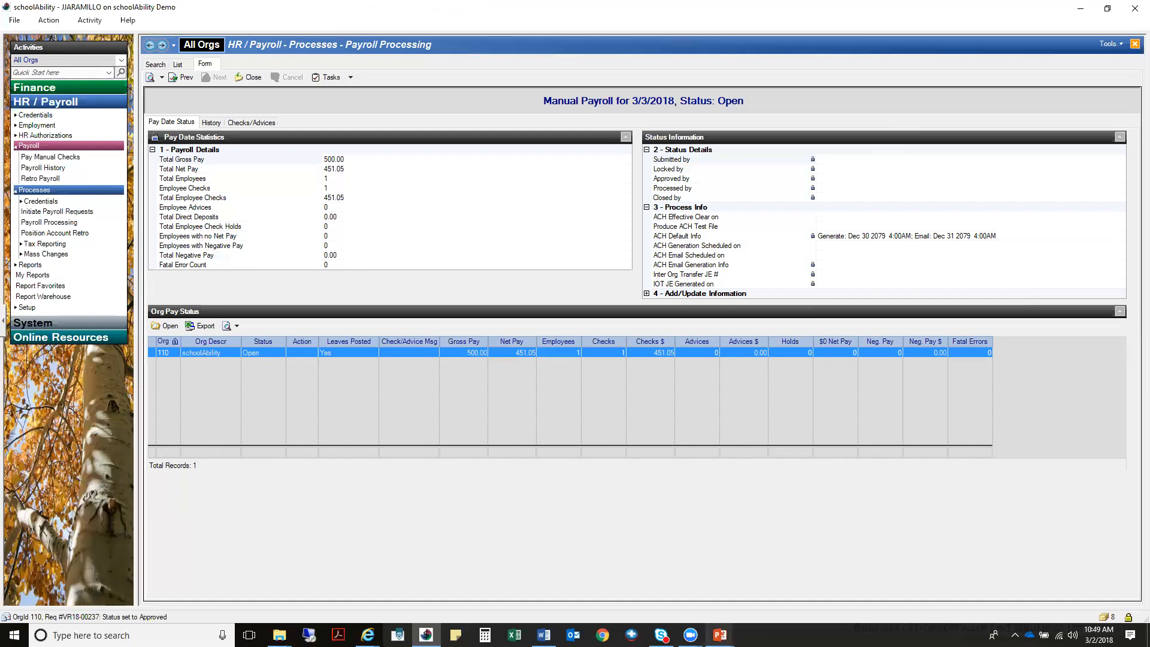
Switch to the PowerPoint slide show and advance from Payroll Processing Activity to the Other Pay Manual Checks Options slide
left_click(720, 635)
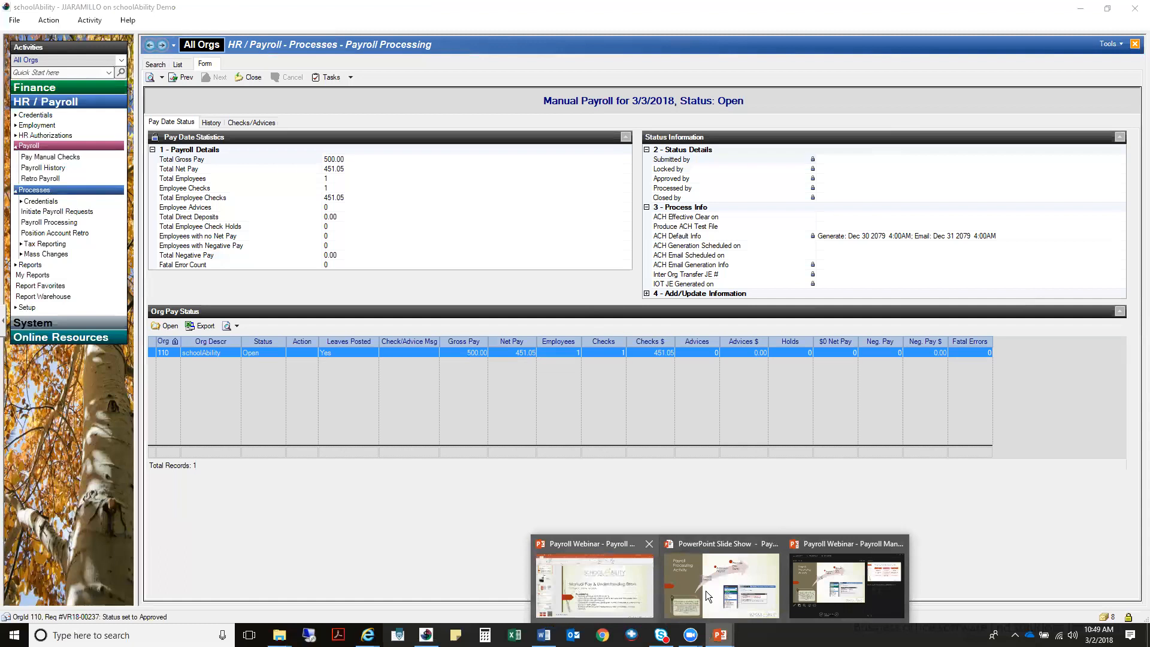
left_click(722, 585)
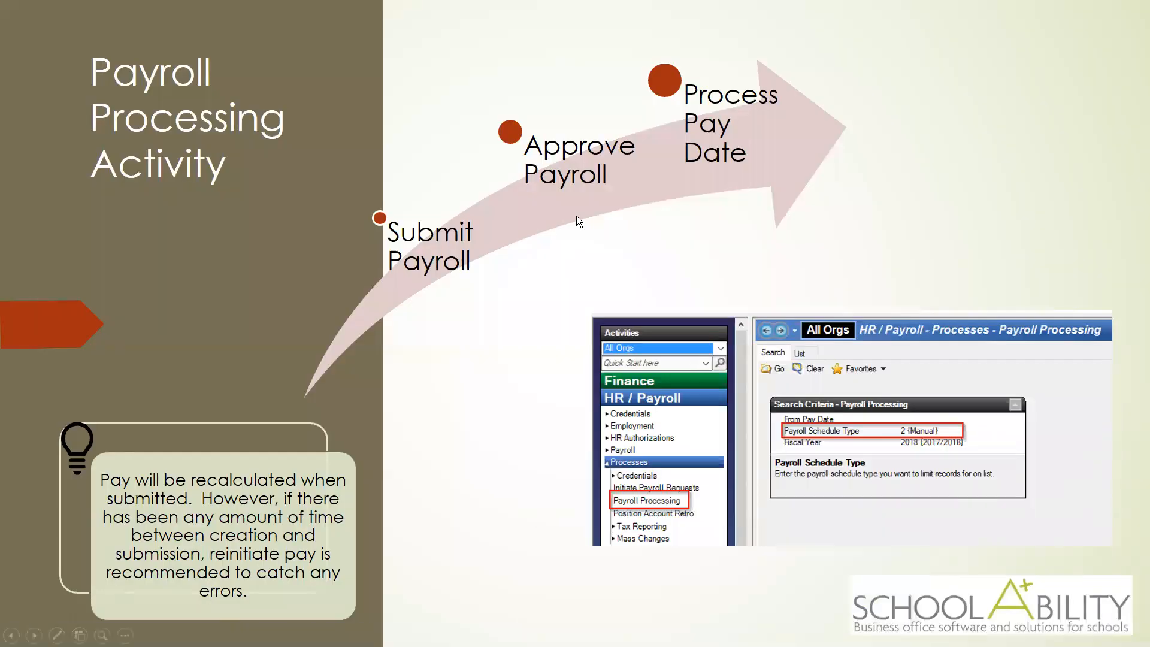
key("Right")
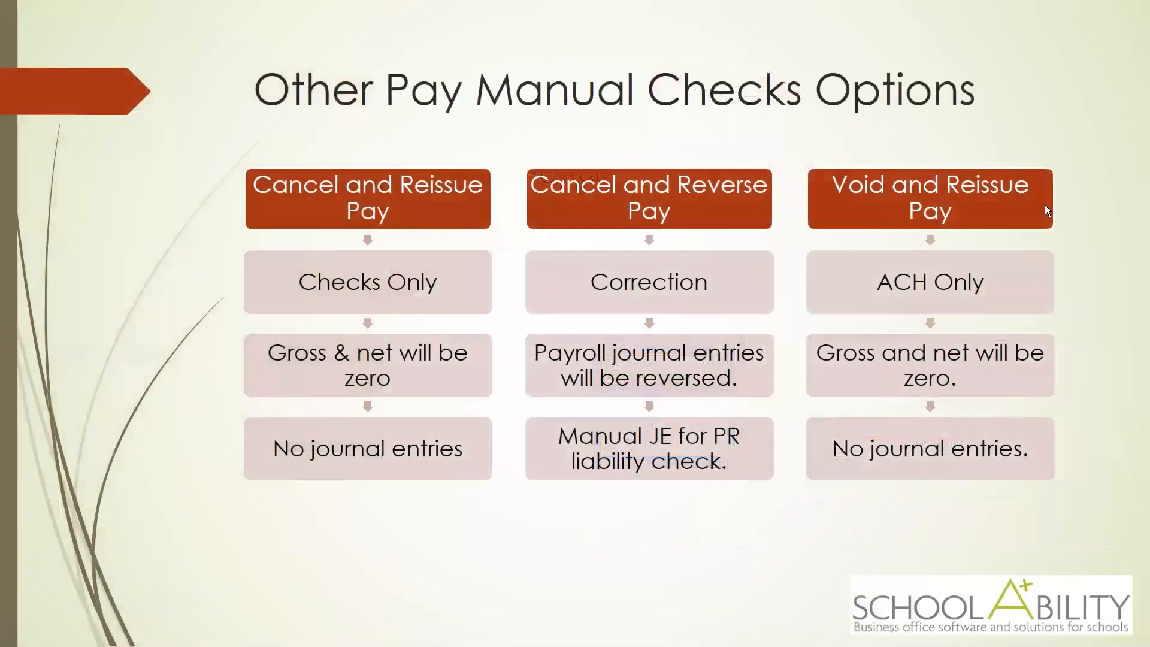
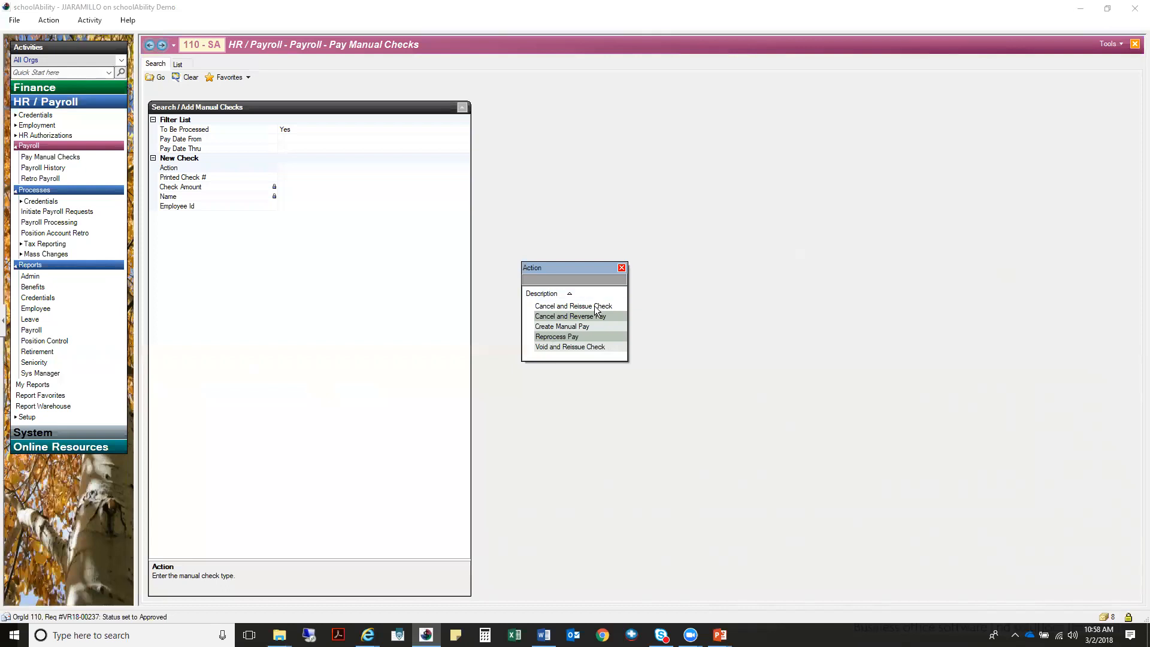
Consult the Other Pay Manual Checks Options slides and set the new manual check's action to Void and Reissue Check
double_click(609, 316)
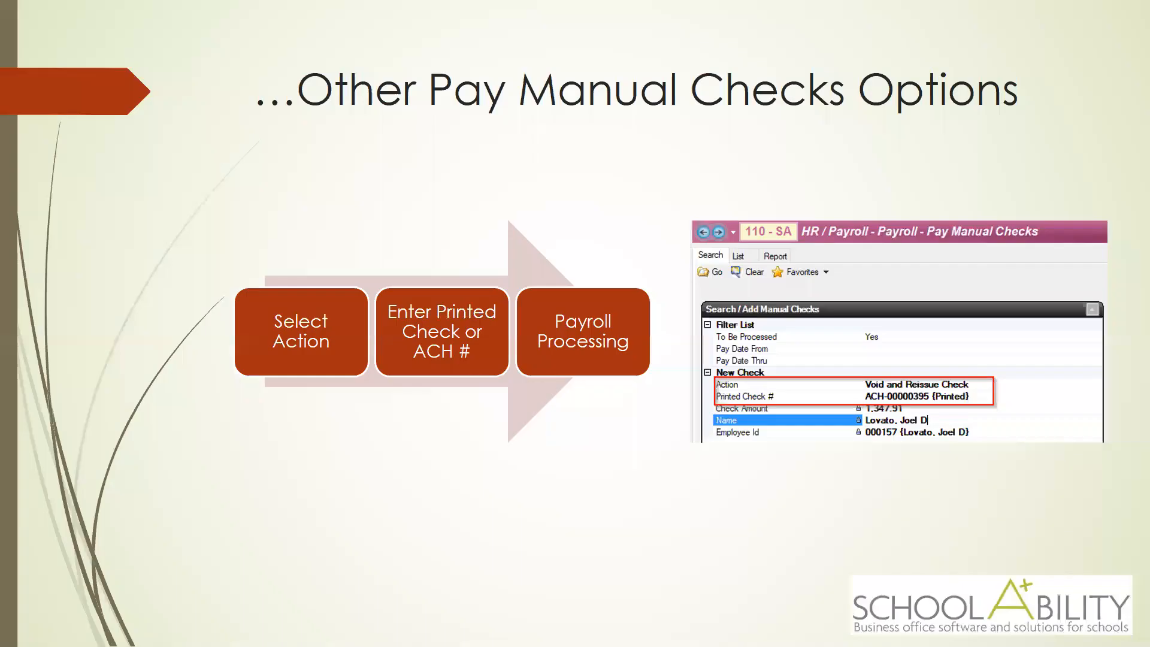
left_click(429, 325)
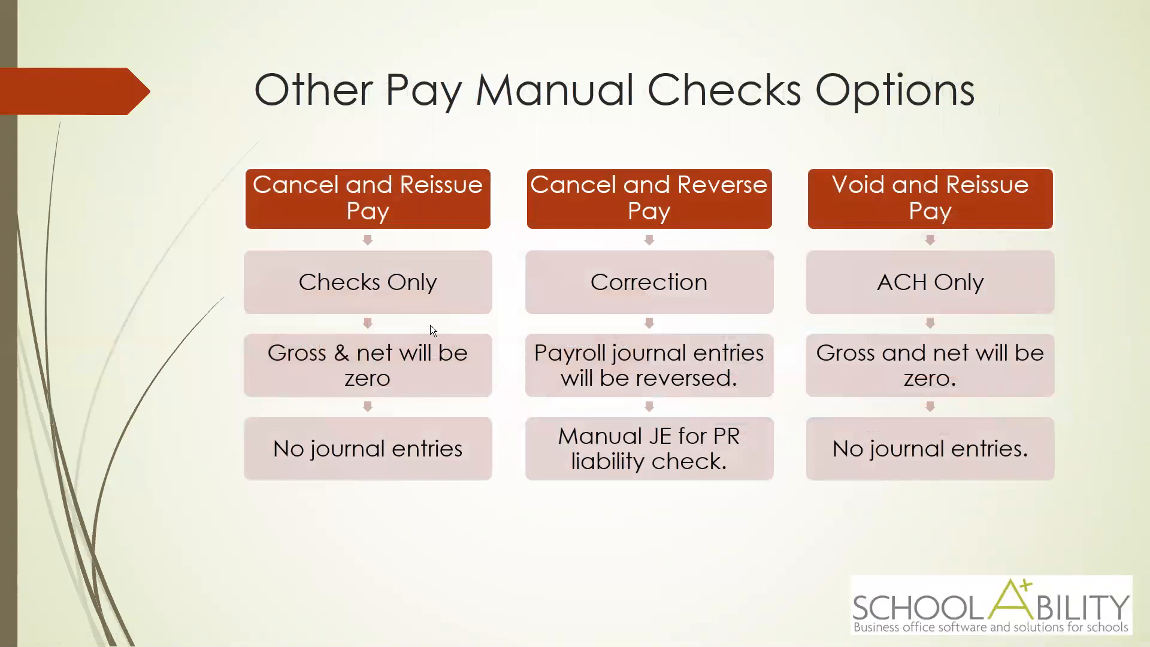
left_click(430, 325)
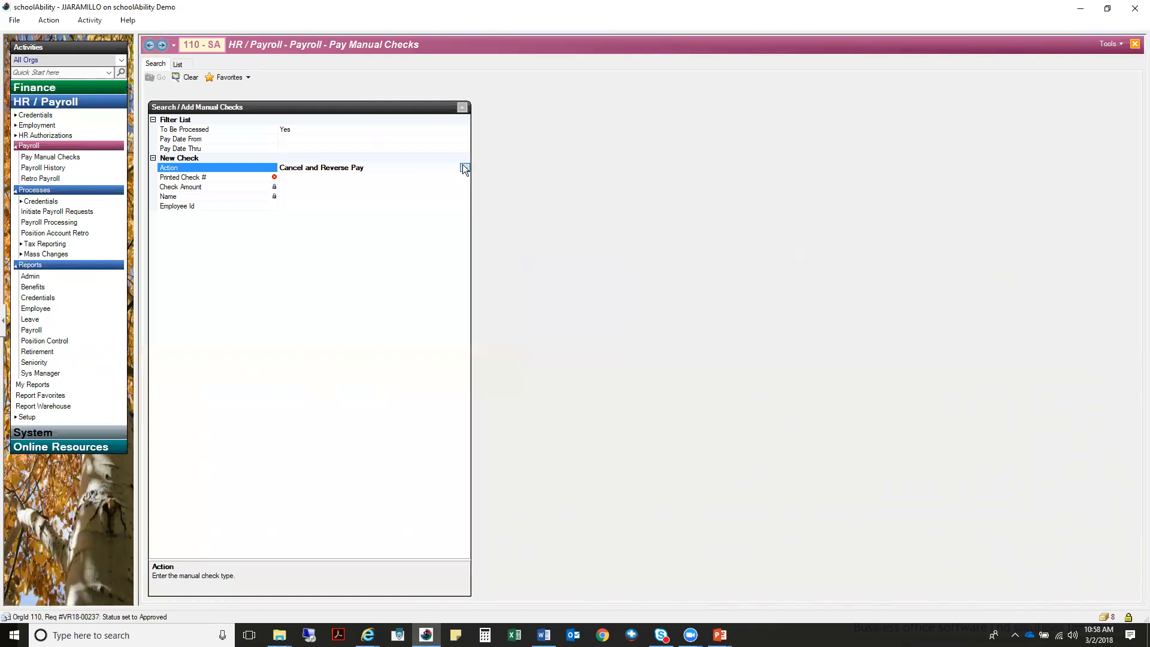
left_click(463, 166)
left_click(550, 344)
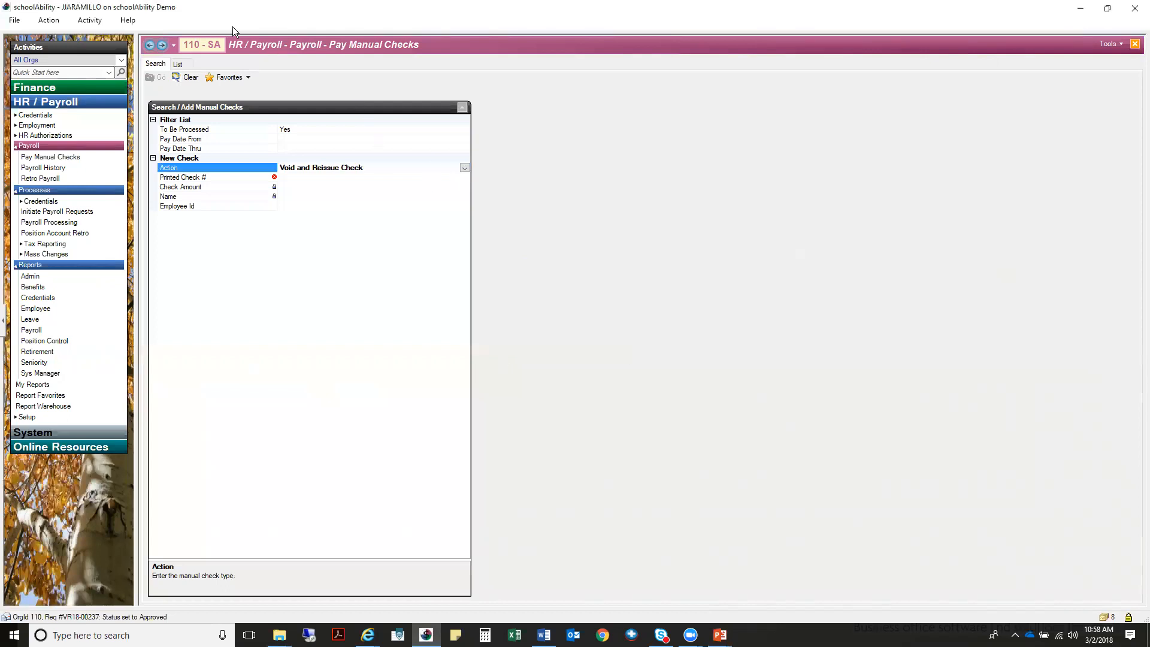
Look up ACH checks for the printed check number, select ACH-00000388, and create the void and reissue entry
left_click(391, 175)
type("ach")
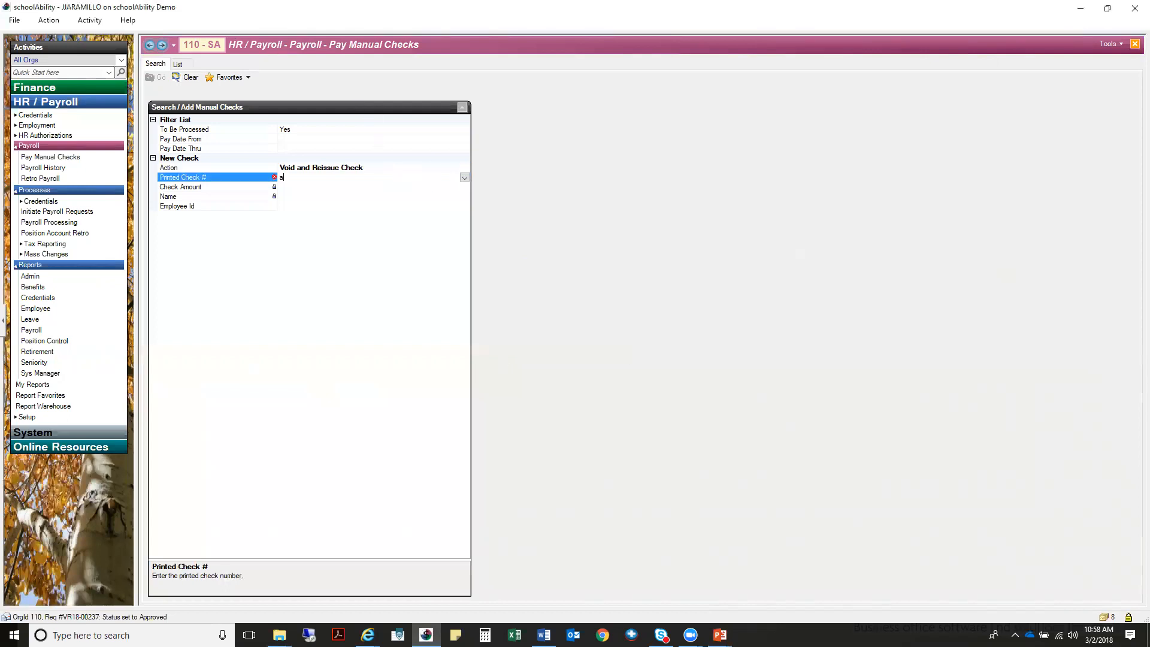
left_click(465, 178)
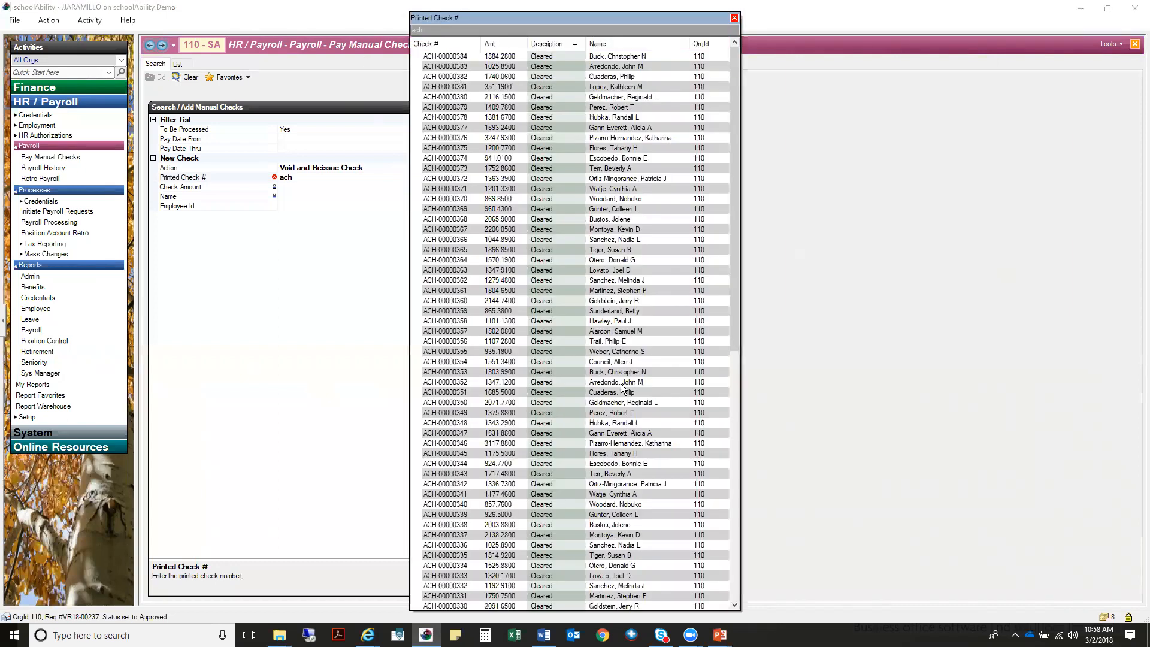
scroll(572, 431, "down", 15)
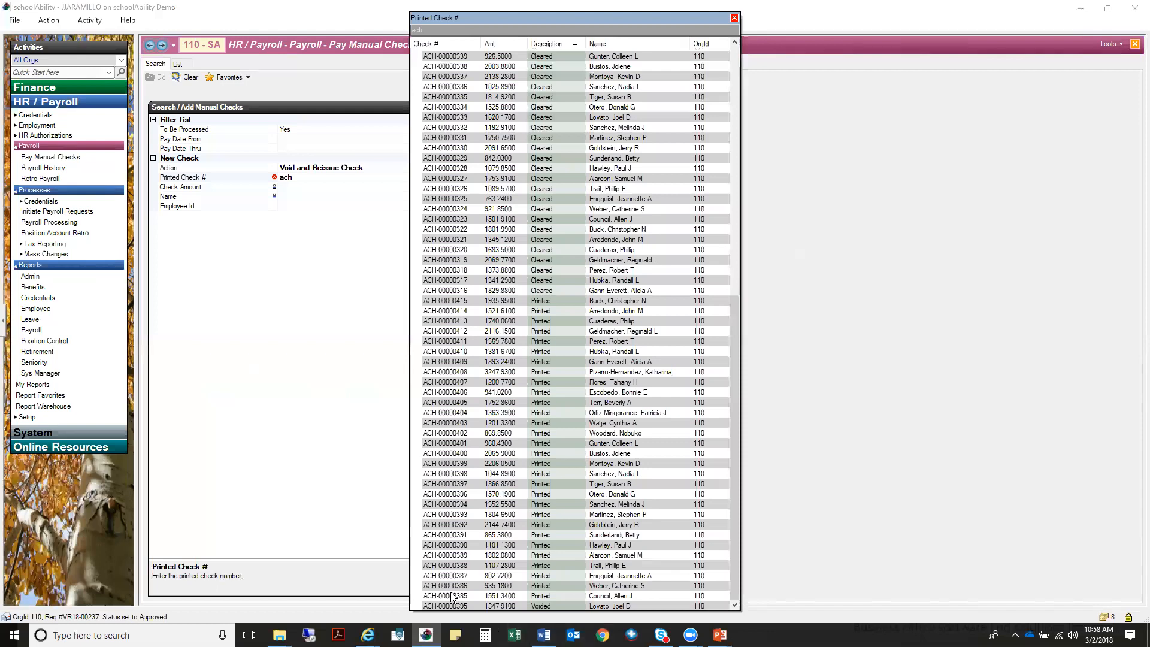
left_click(453, 568)
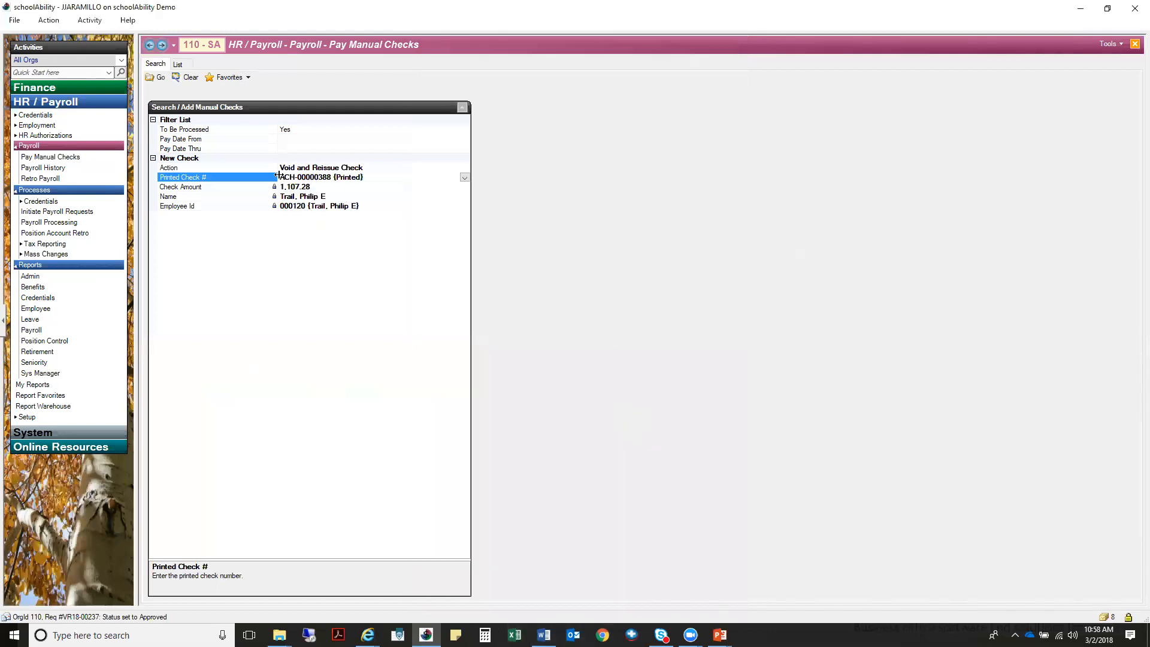
left_click(157, 77)
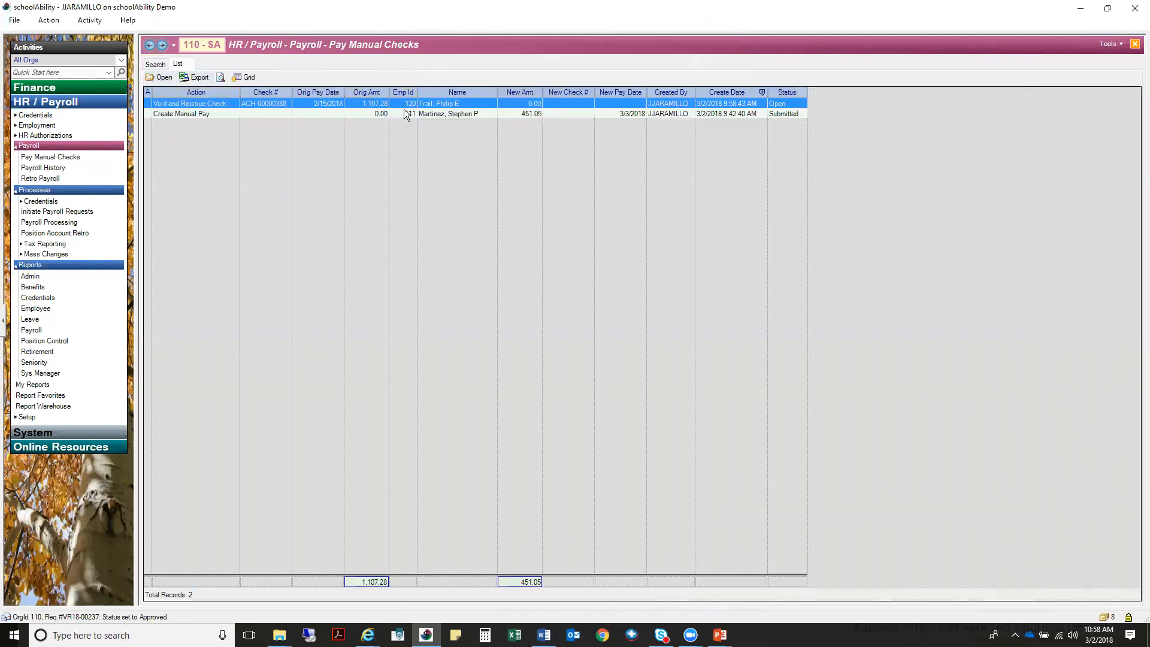
Return to the Payroll Processing activity and rerun the search to refresh the list of manual payrolls
left_click(173, 46)
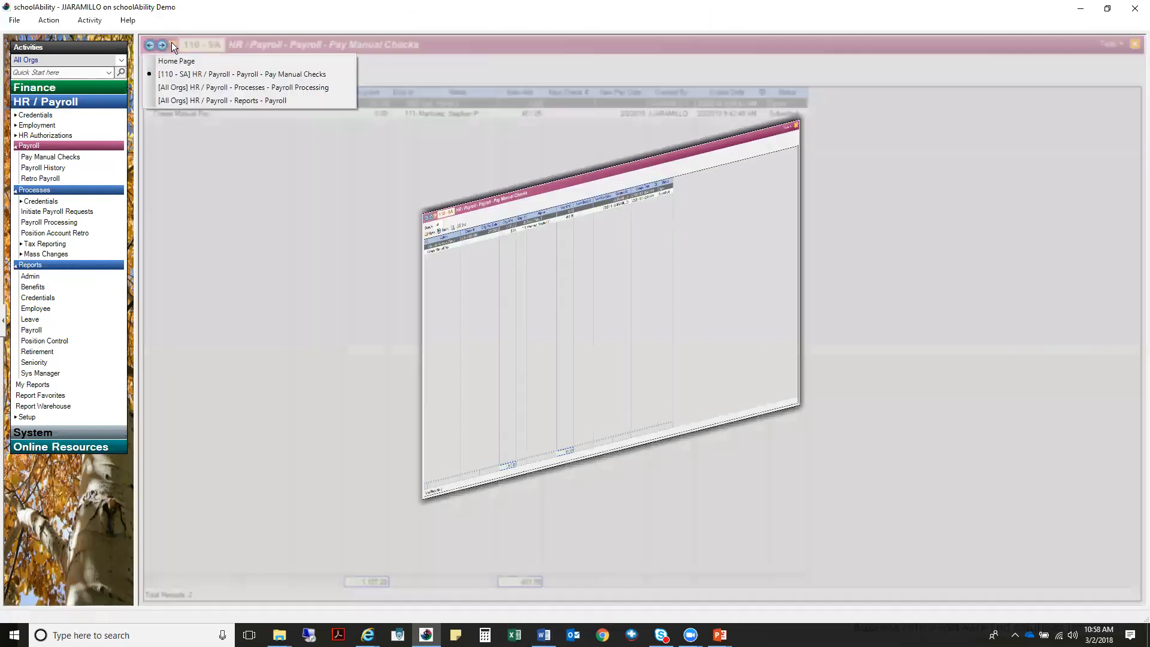
left_click(291, 85)
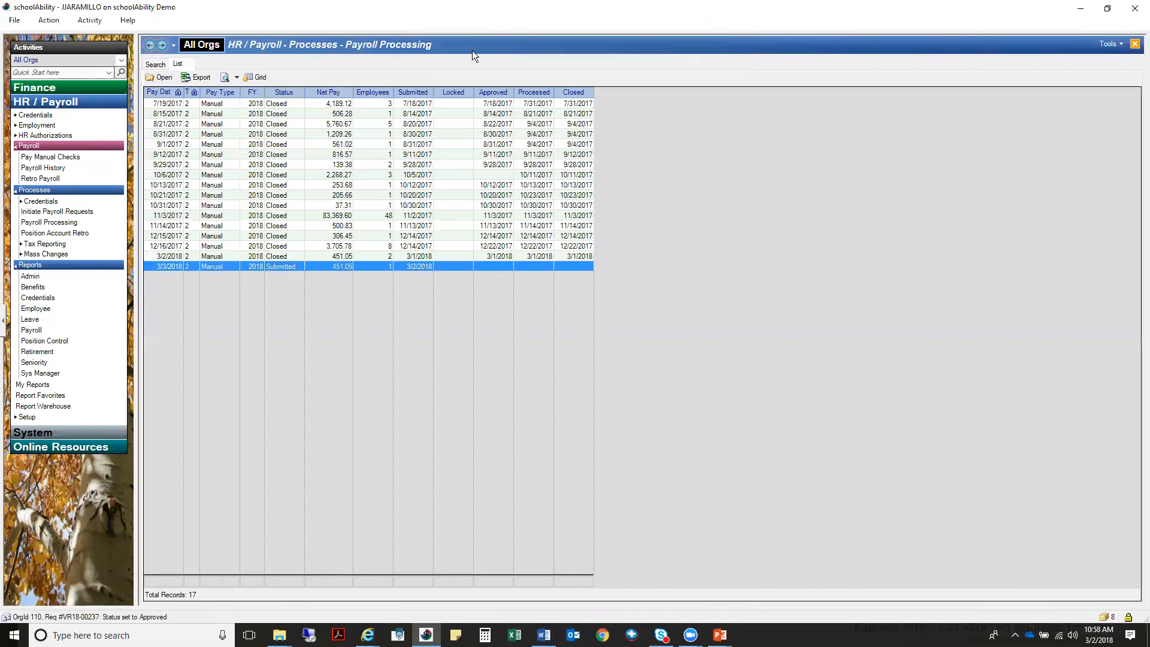
left_click(157, 65)
left_click(159, 77)
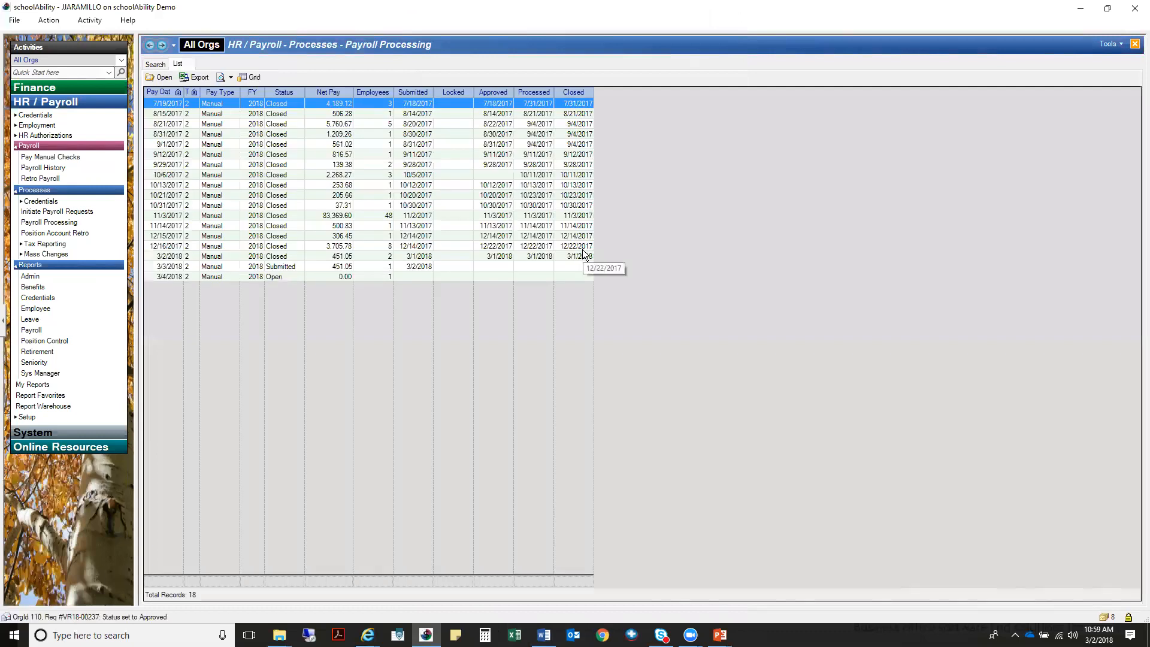
Open the 3/4/2018 manual payroll and view its available processing tasks without running any
left_click(200, 277)
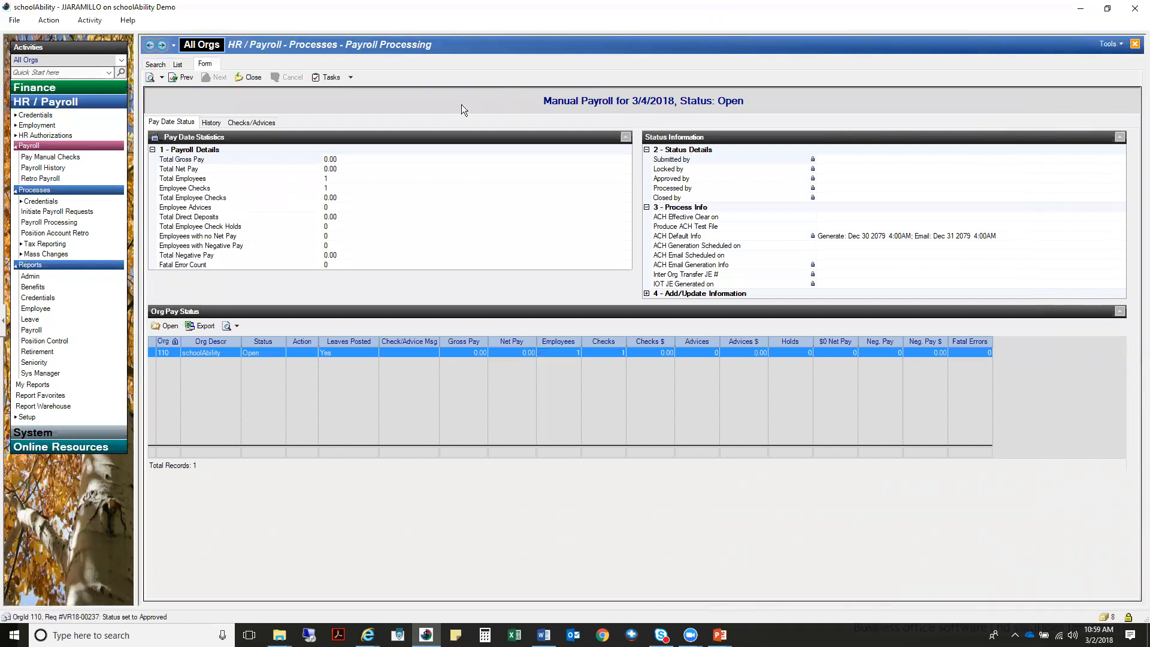
left_click(344, 76)
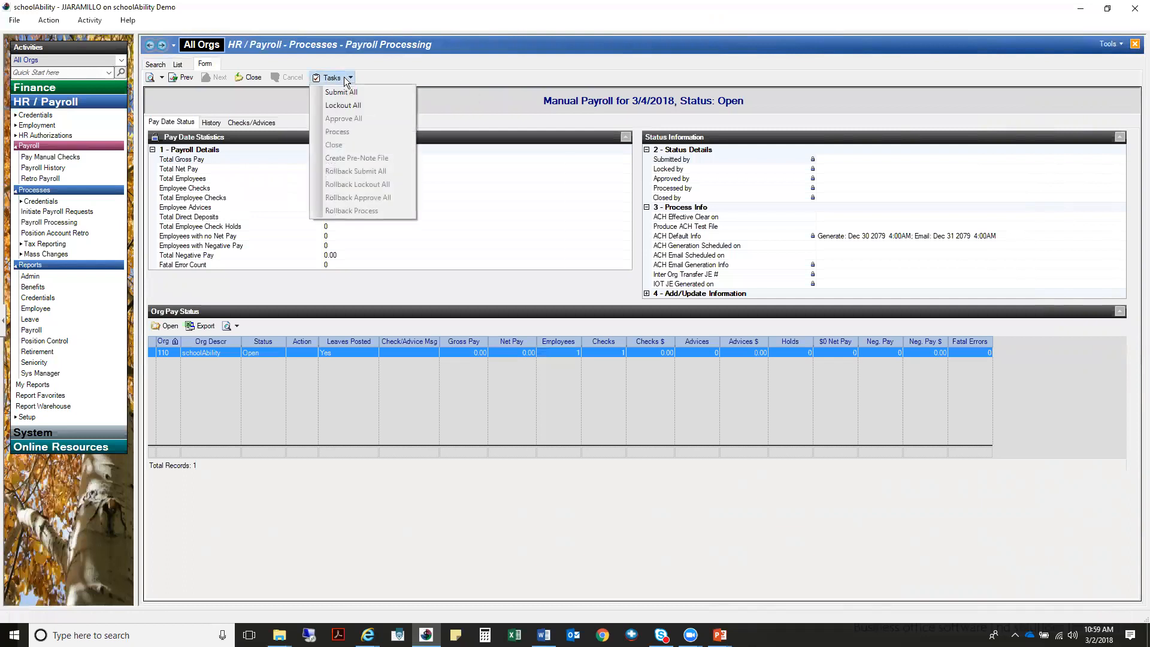
left_click(466, 80)
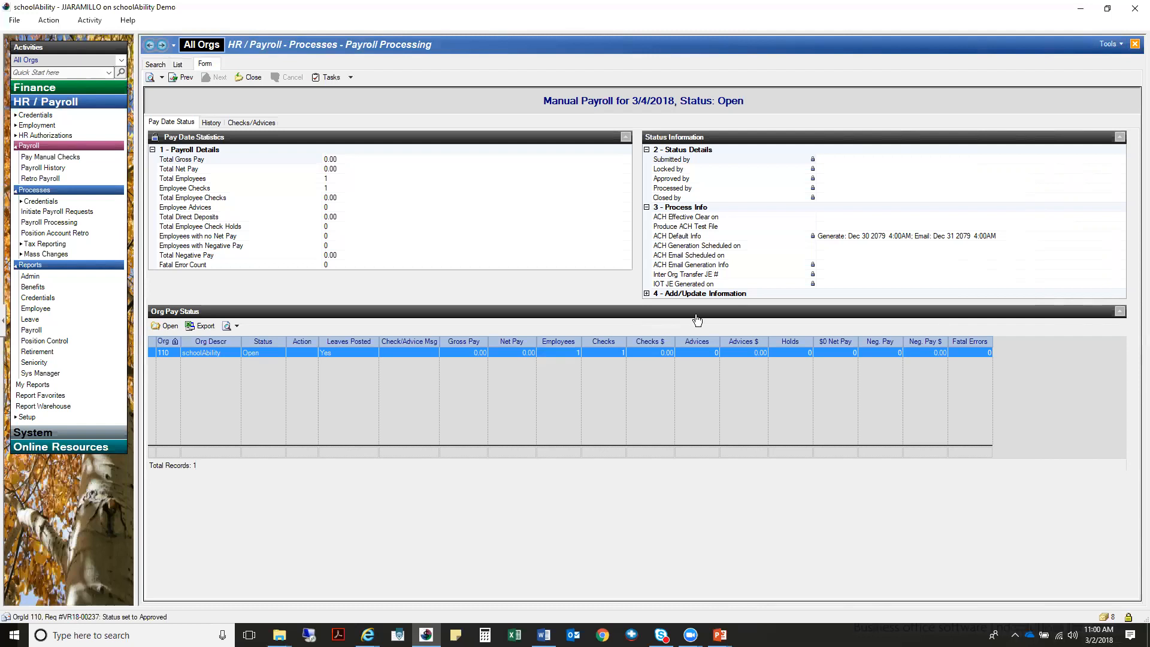
Switch to the PowerPoint slide show, review the Other Pay Manual Checks Options slides, and return to schoolAbility
mouse_move(720, 634)
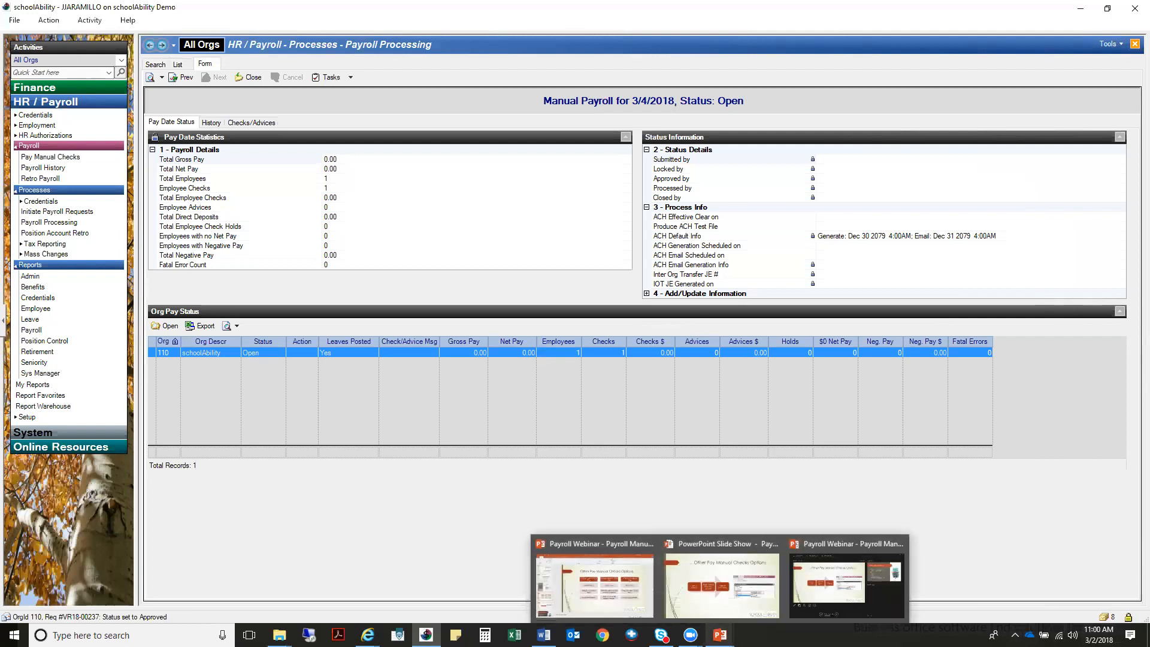
left_click(752, 599)
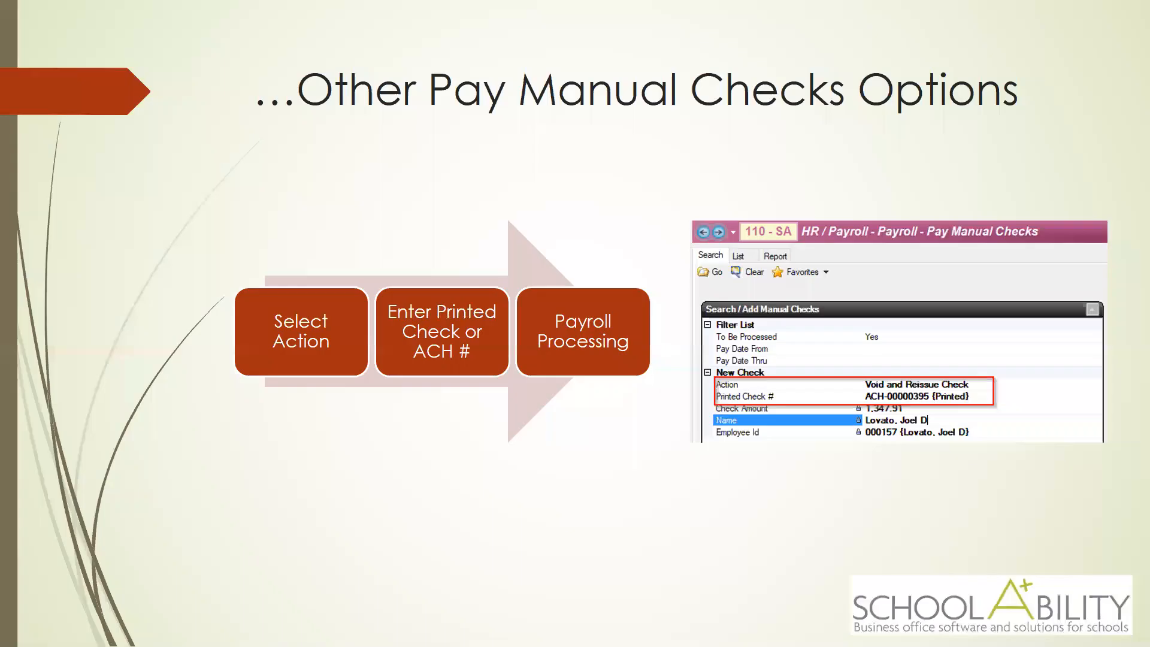
left_click(619, 410)
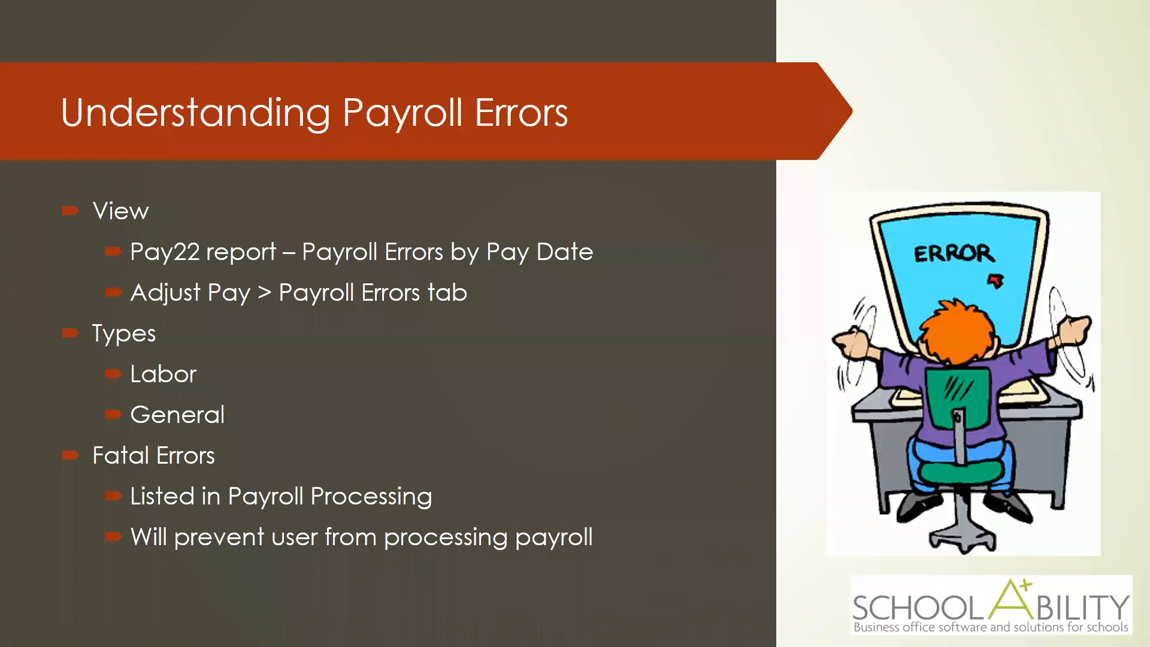
key("Left")
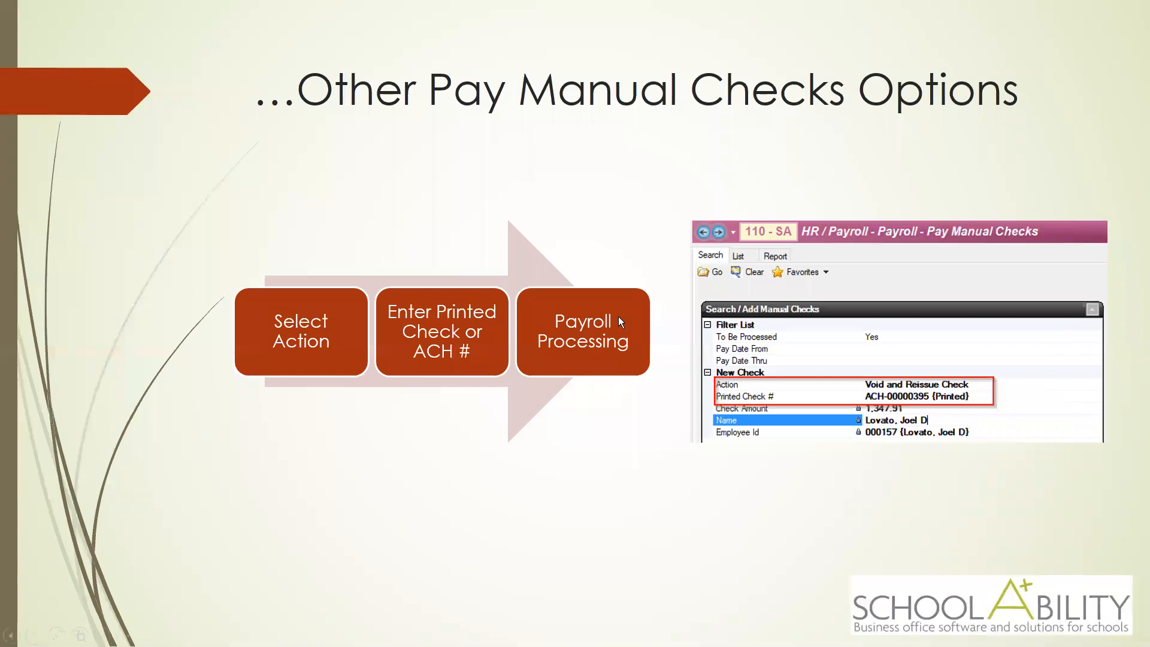
left_click(580, 302)
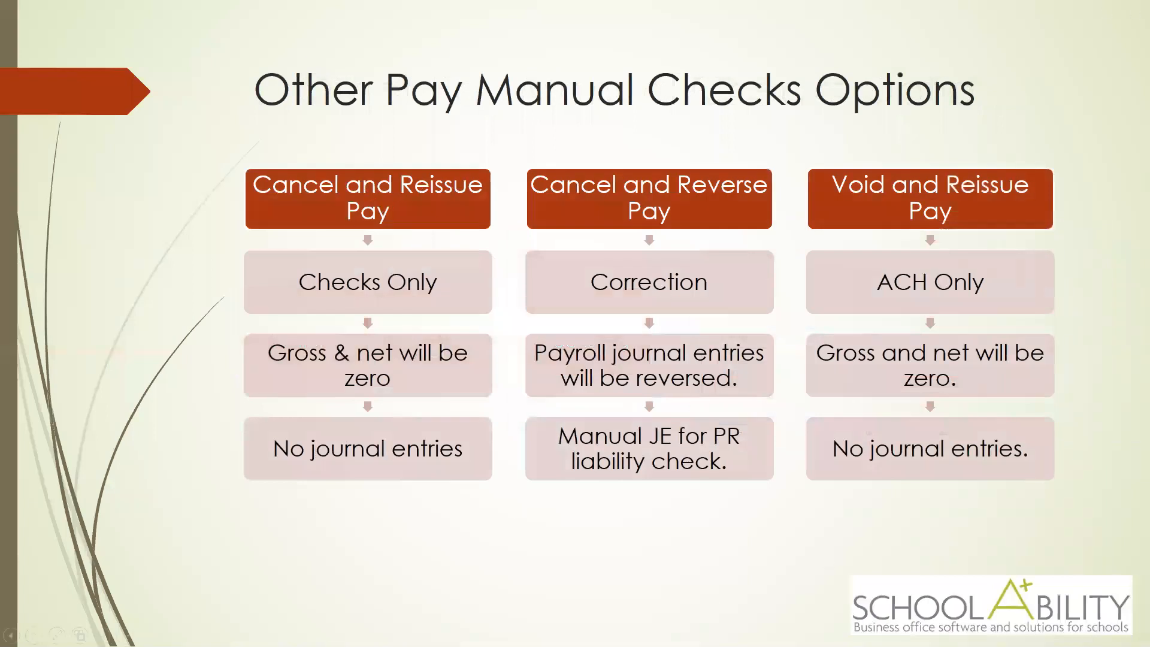
key("alt+Tab")
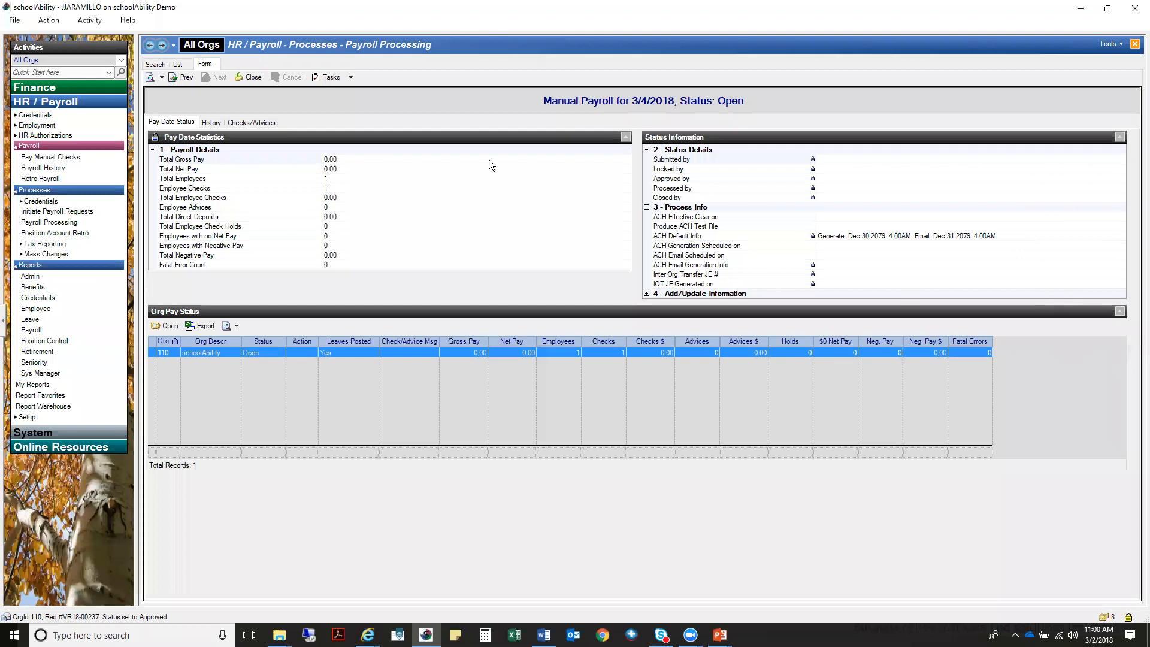
Close the 3/4/2018 payroll form and open the Finance Req/Payment reports list, sorted by report name
left_click(250, 76)
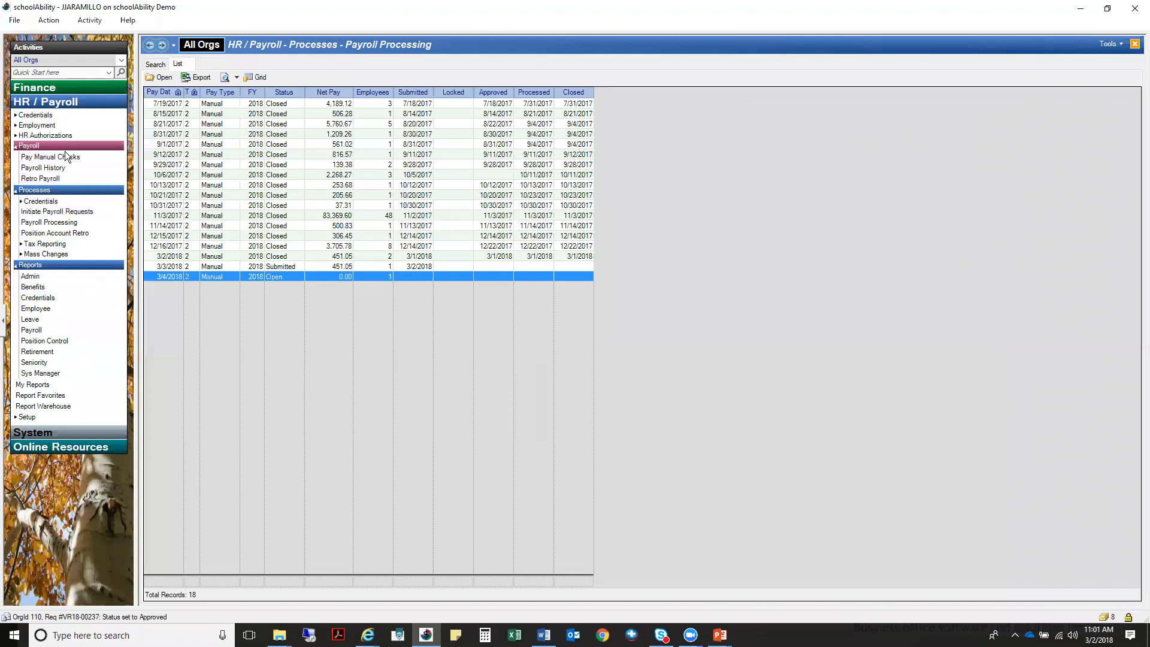
left_click(34, 88)
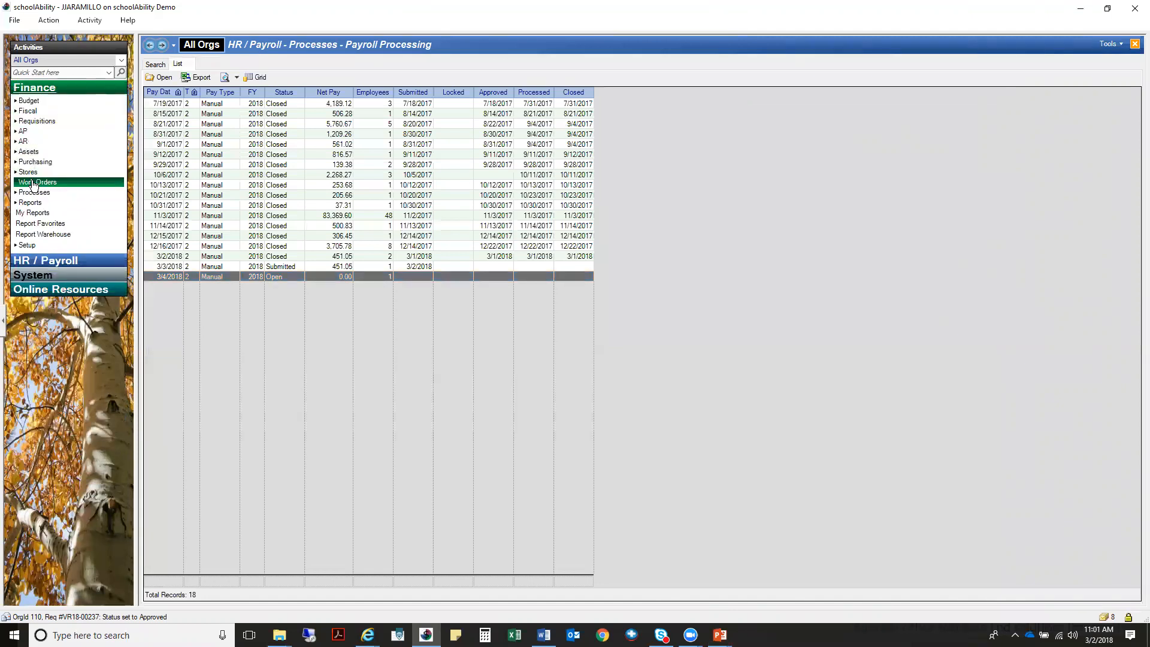
left_click(26, 205)
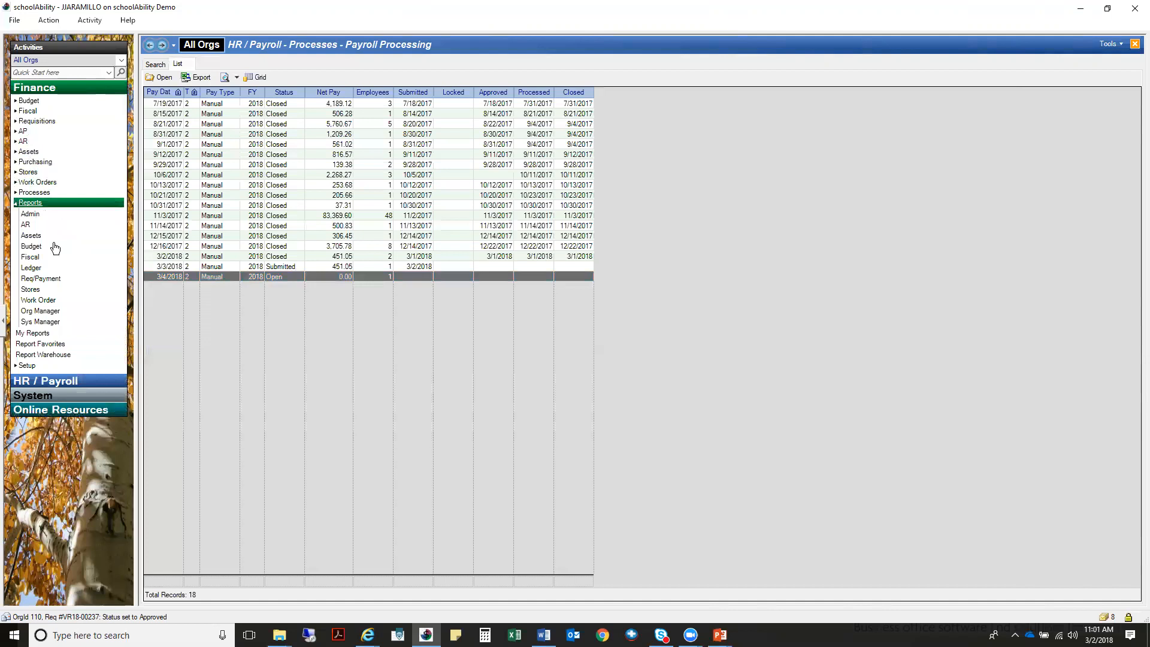
left_click(50, 279)
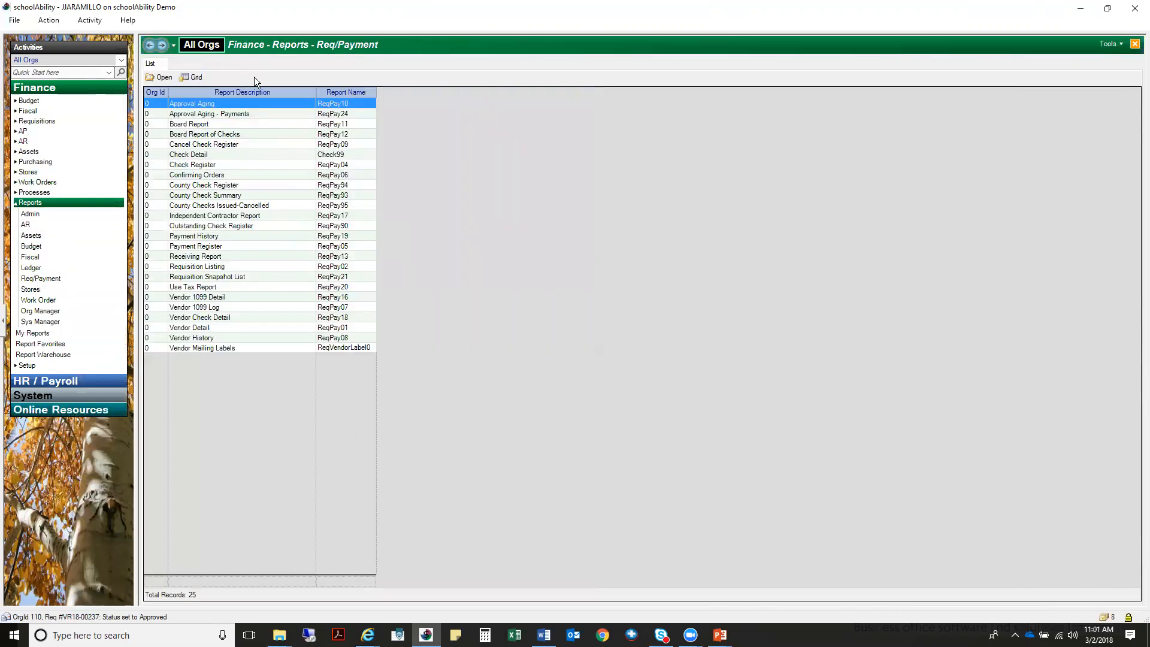
left_click(346, 93)
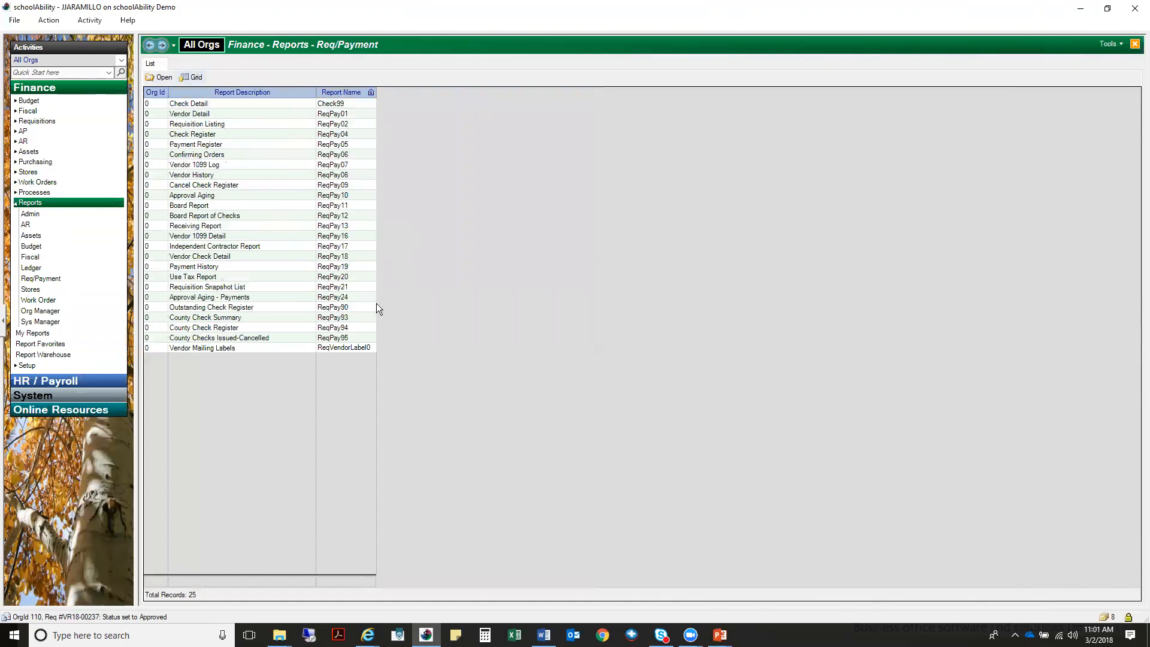
Run the County Check Register report (ReqPay94) for check dates 10/1/2017 through 12/31/2017
double_click(354, 328)
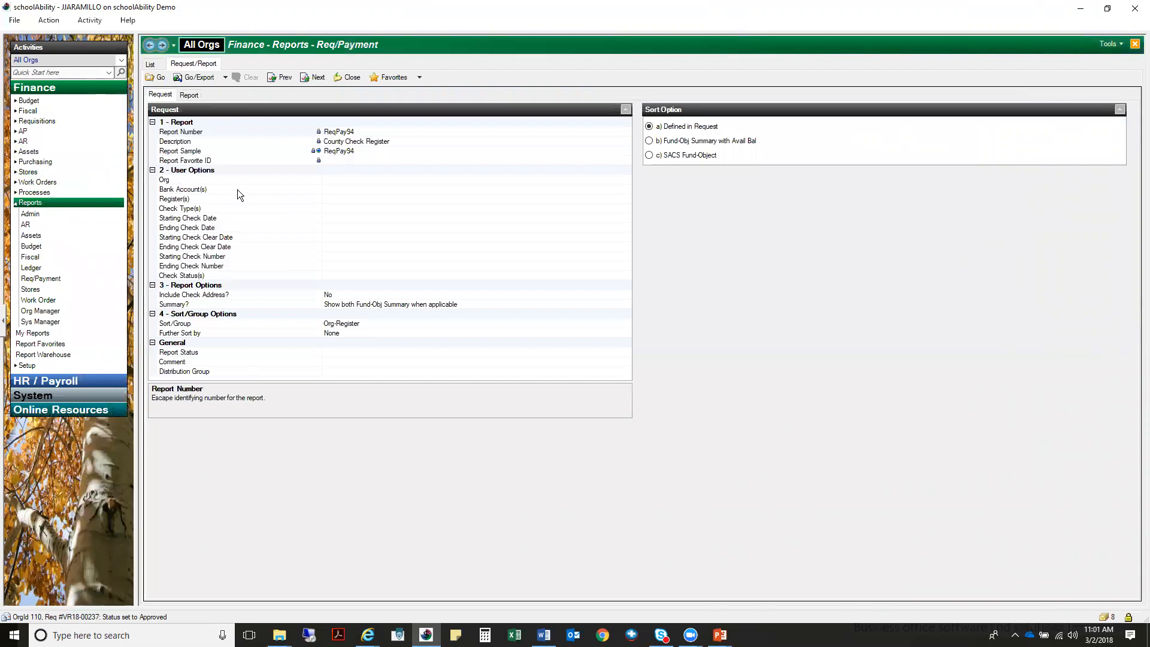
left_click(228, 217)
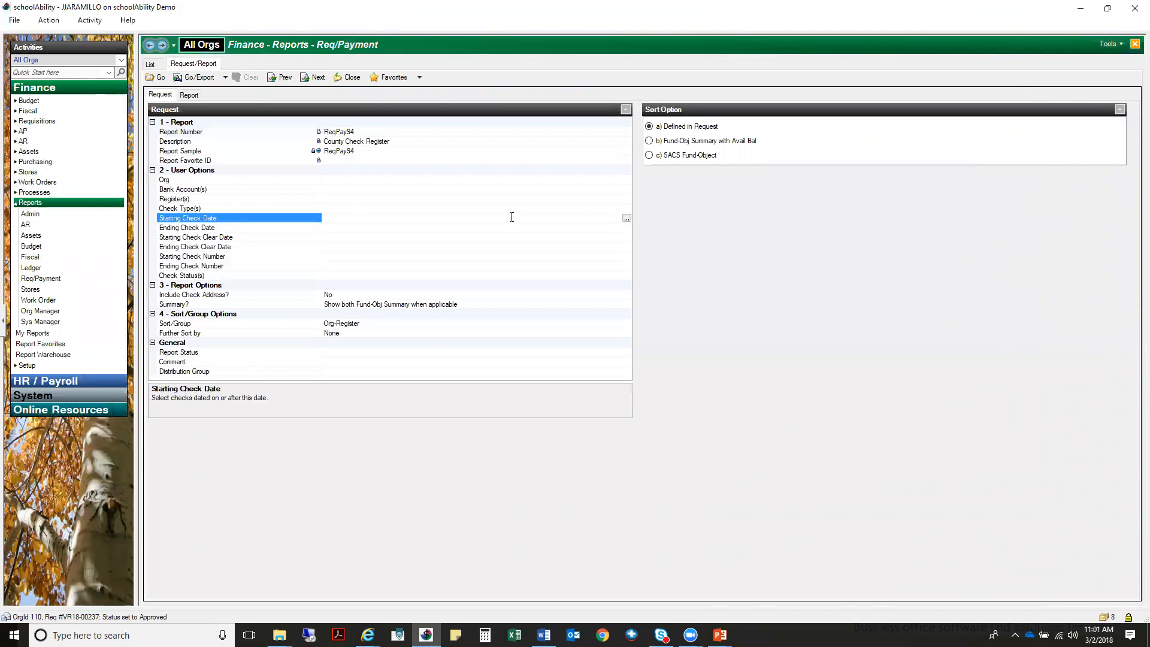
type("0")
type("10/01")
type("/")
type("2017")
key("Tab")
type("12/31/2017")
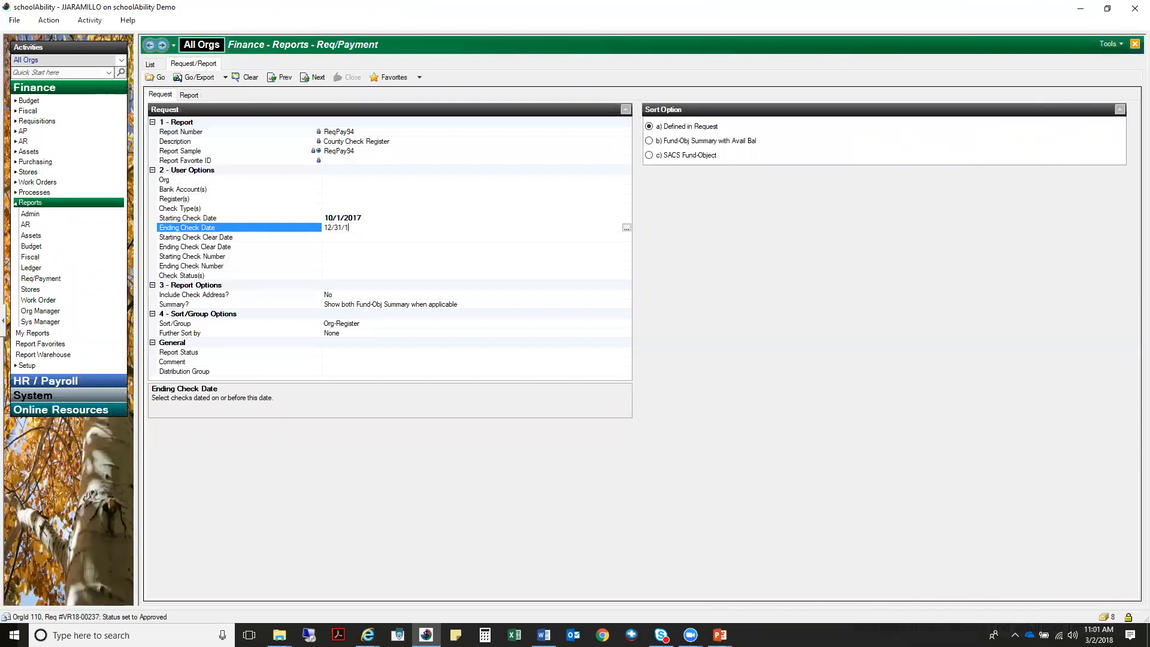
key("Tab")
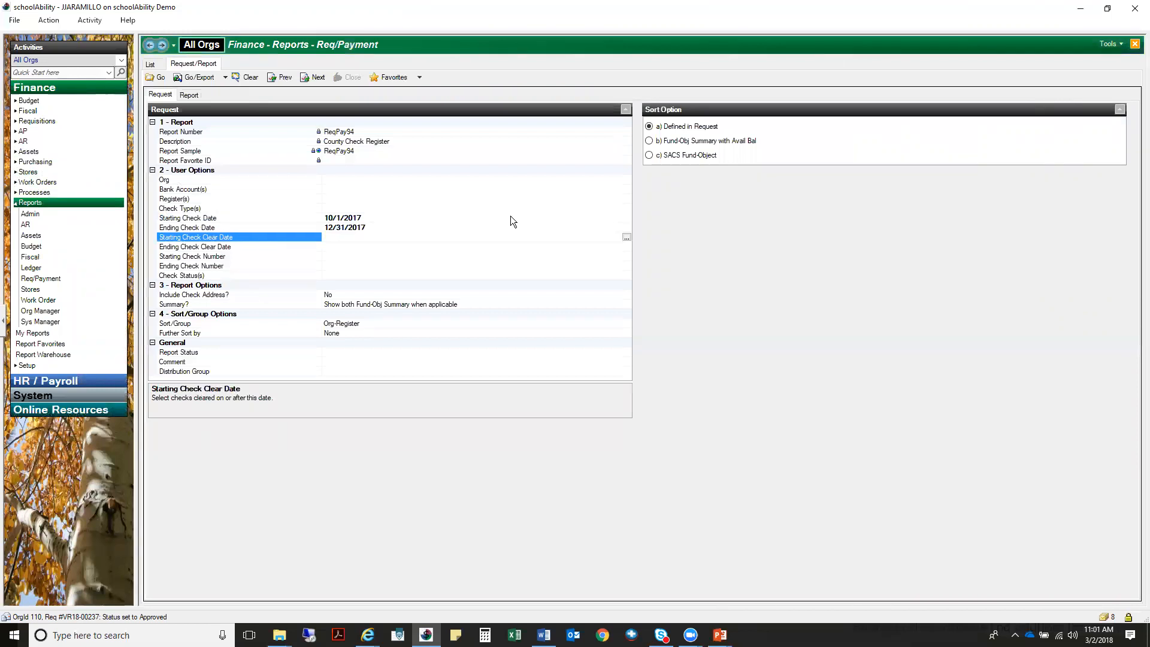
left_click(387, 274)
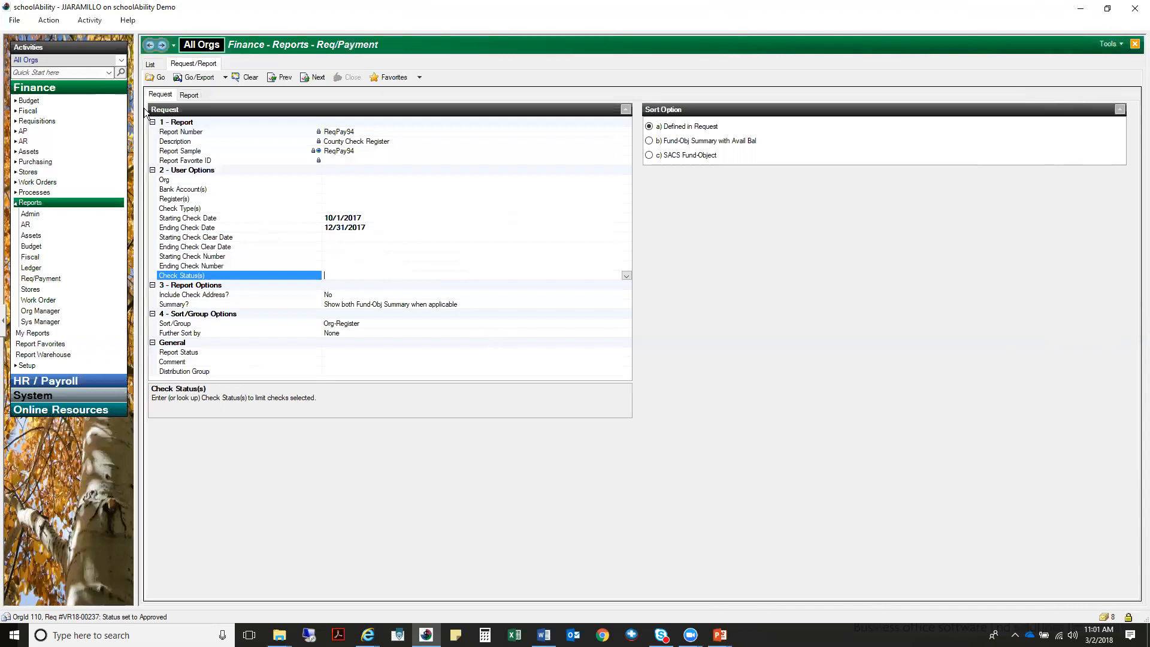
left_click(153, 77)
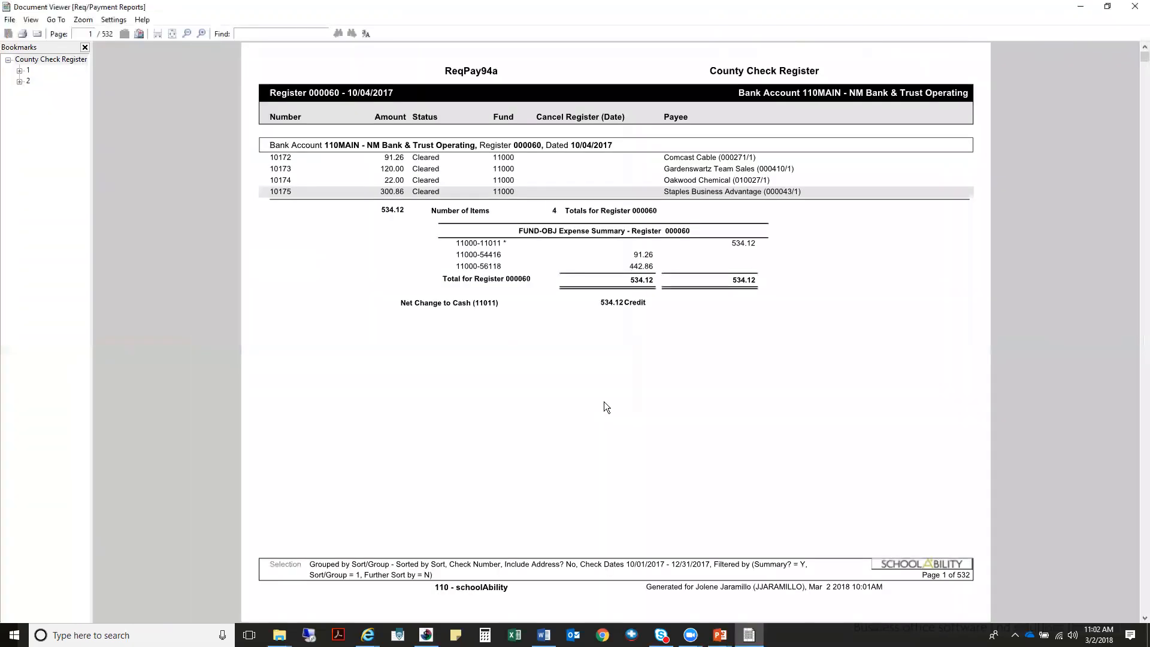
Examine the County Check Register's check numbers, statuses and register types through the first payroll register, and close the report viewer
scroll(604, 402, "down", 15)
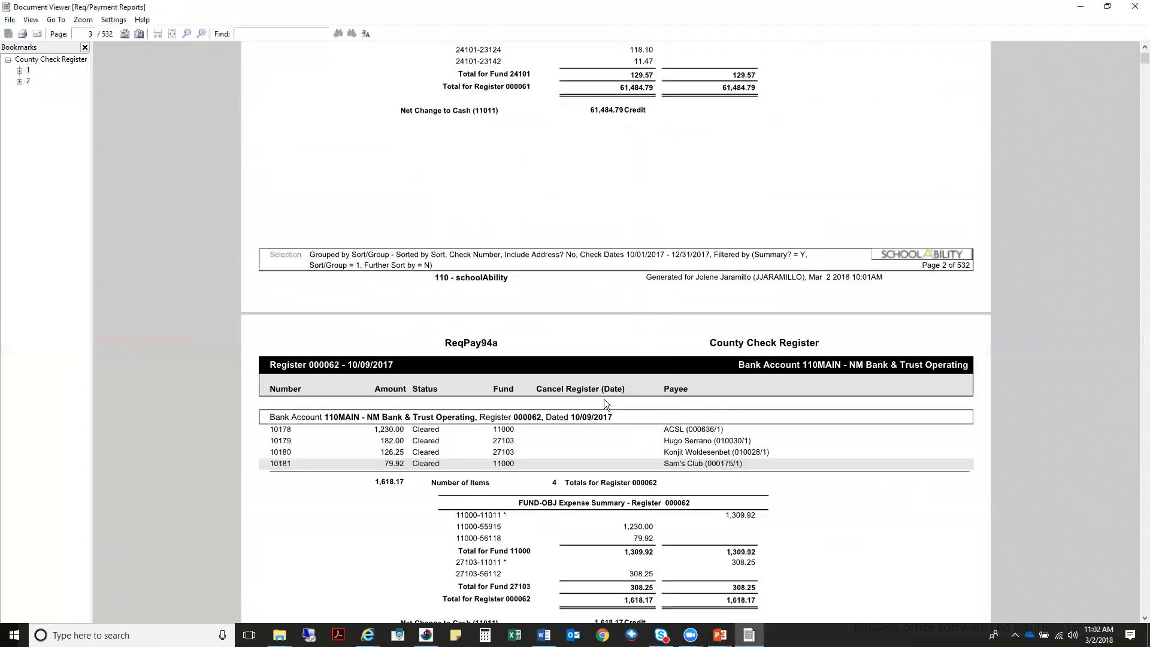
scroll(605, 400, "down", 3)
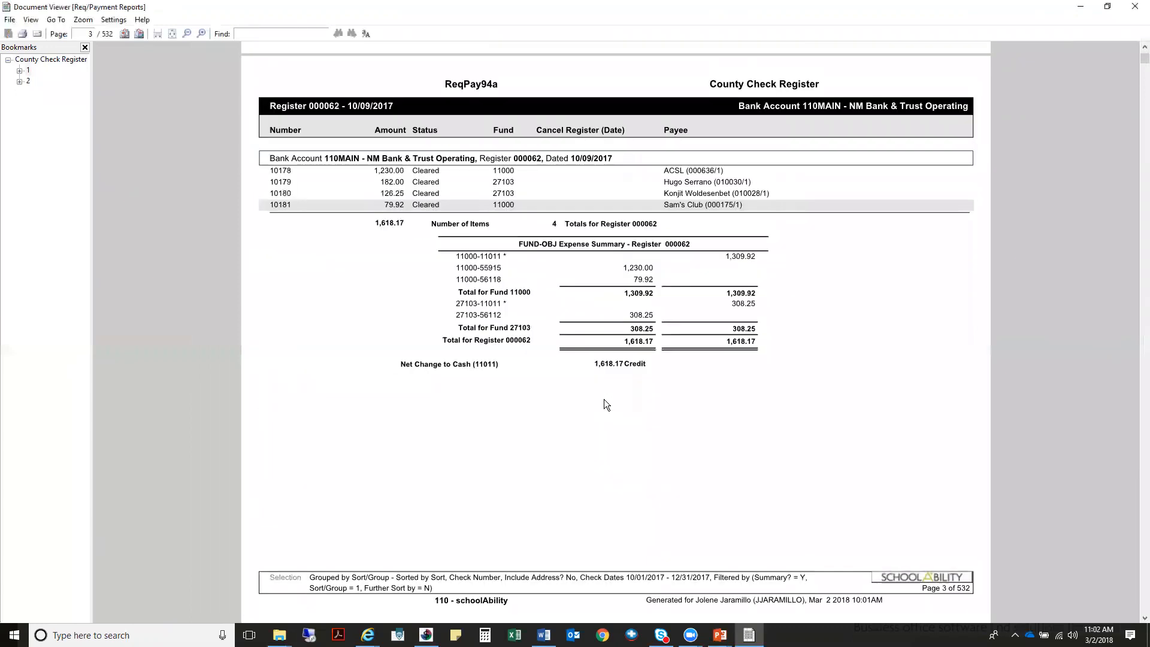
scroll(604, 400, "down", 5)
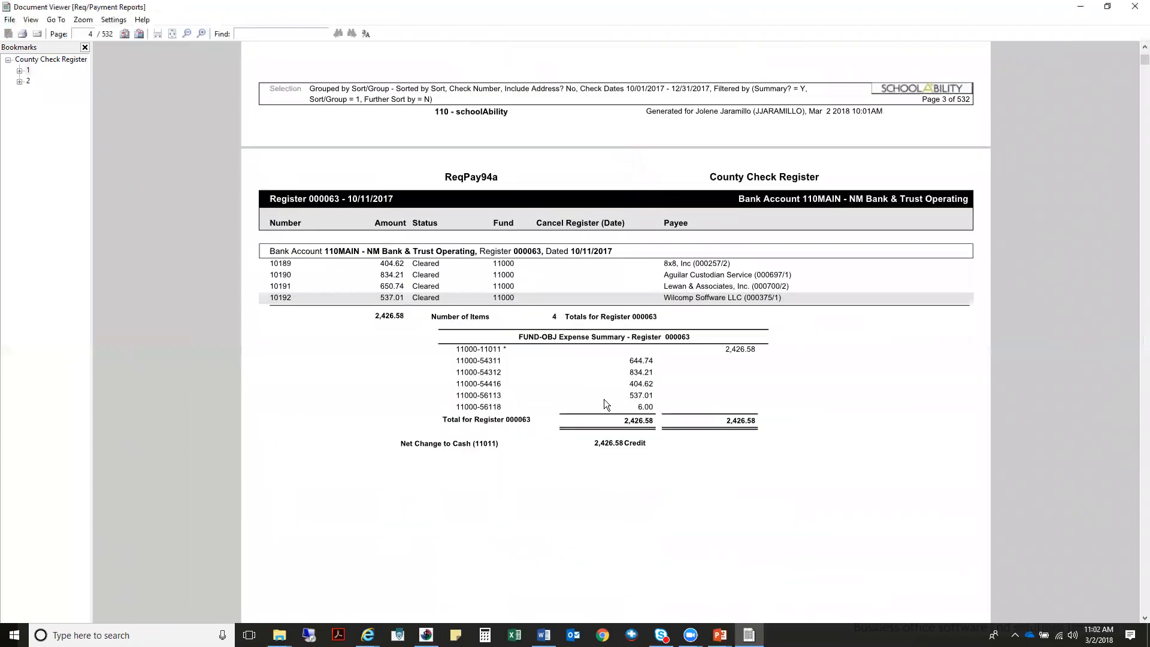
scroll(604, 399, "down", 13)
scroll(605, 399, "down", 9)
scroll(606, 399, "down", 4)
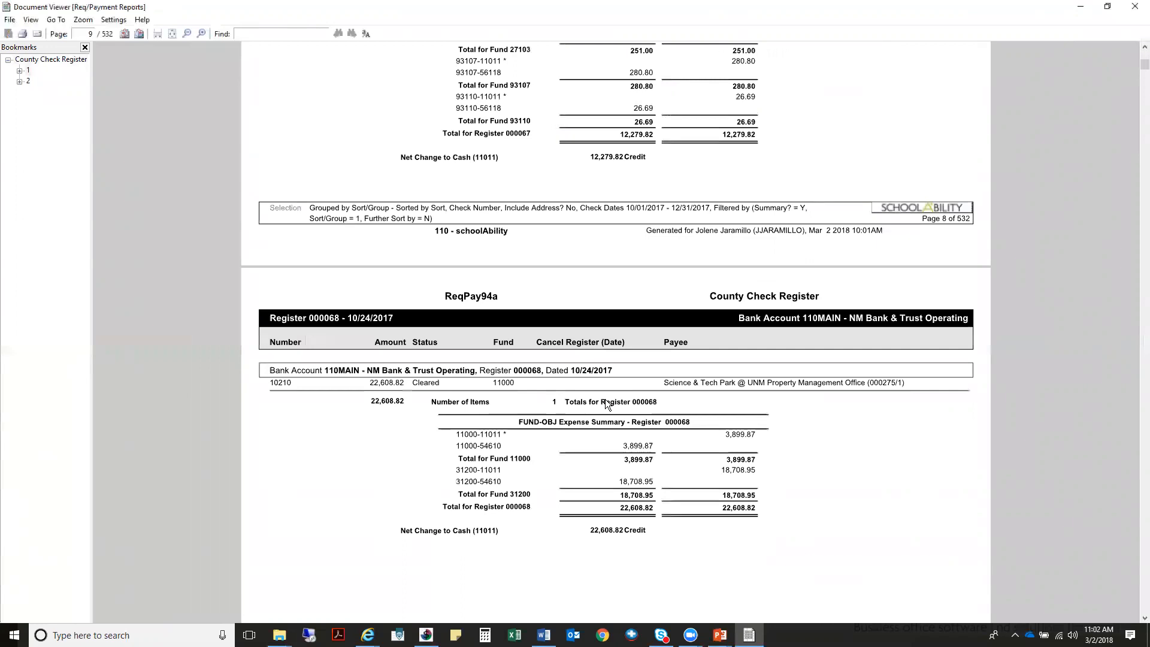
scroll(605, 403, "down", 8)
scroll(605, 399, "down", 16)
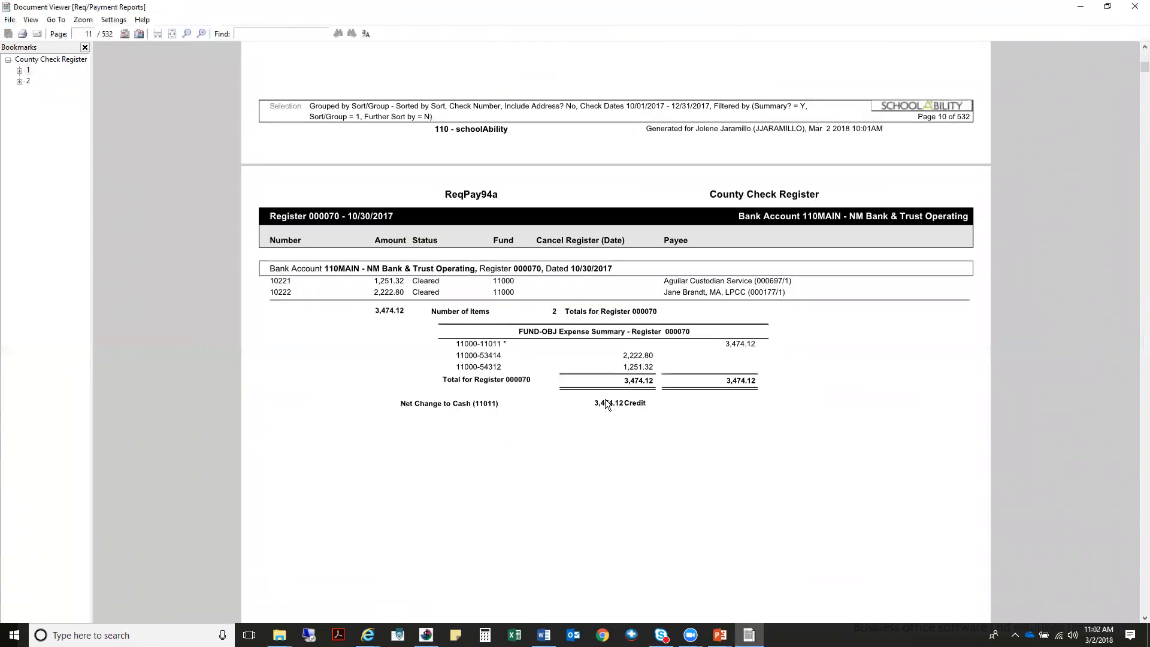
scroll(607, 399, "down", 13)
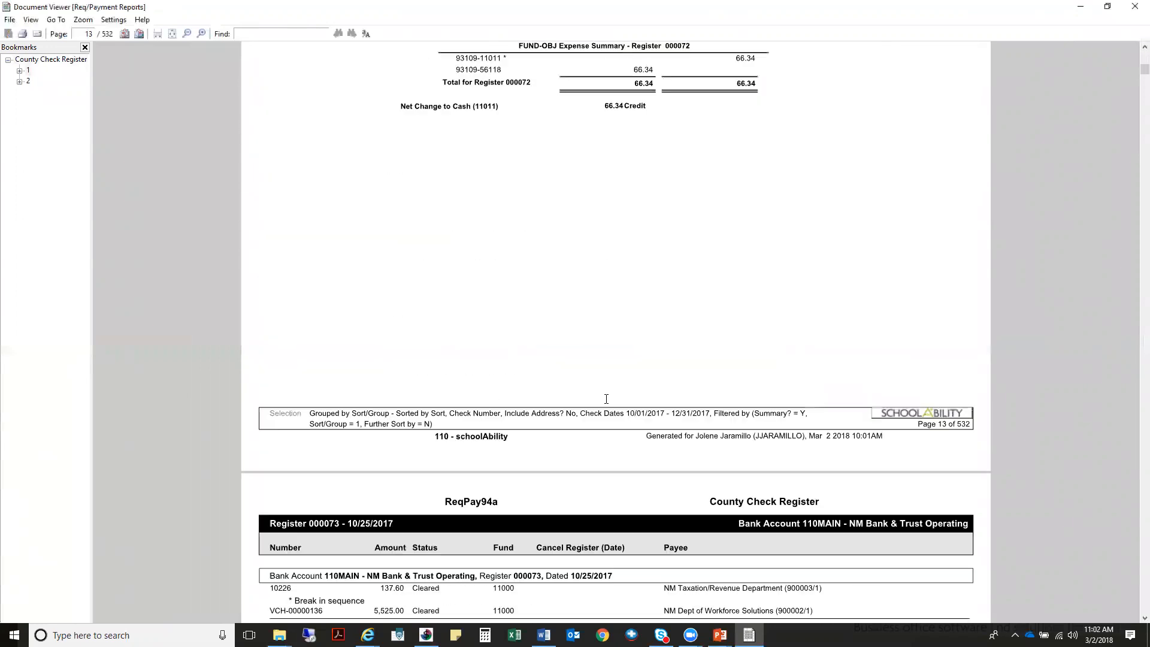
scroll(606, 400, "down", 17)
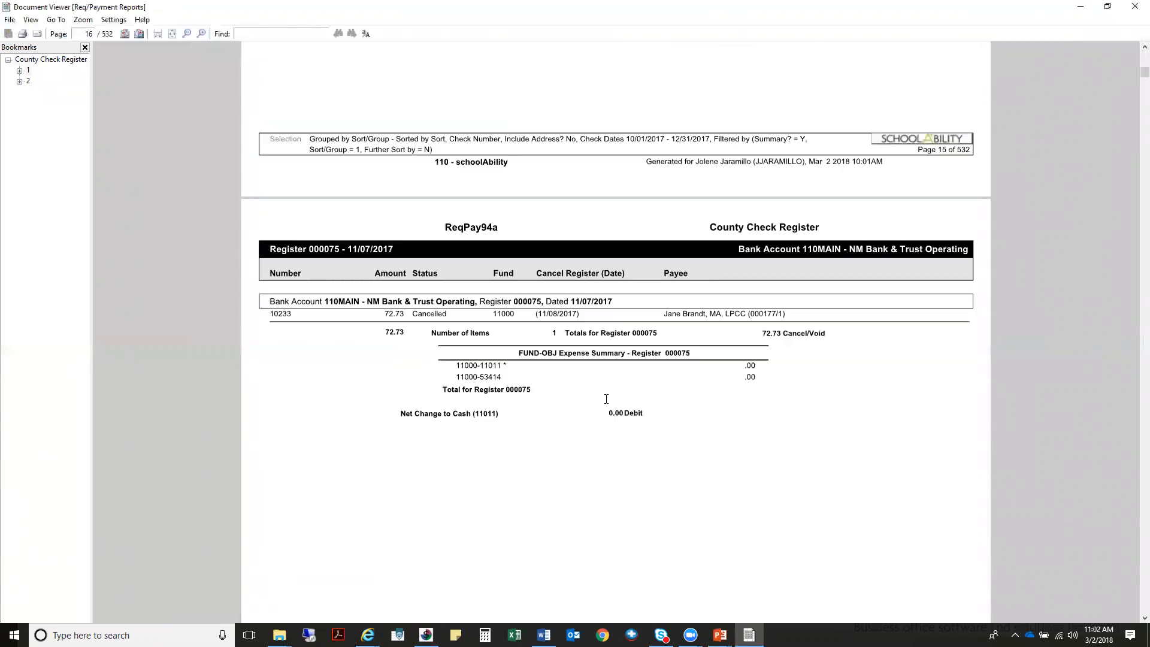
scroll(606, 399, "down", 11)
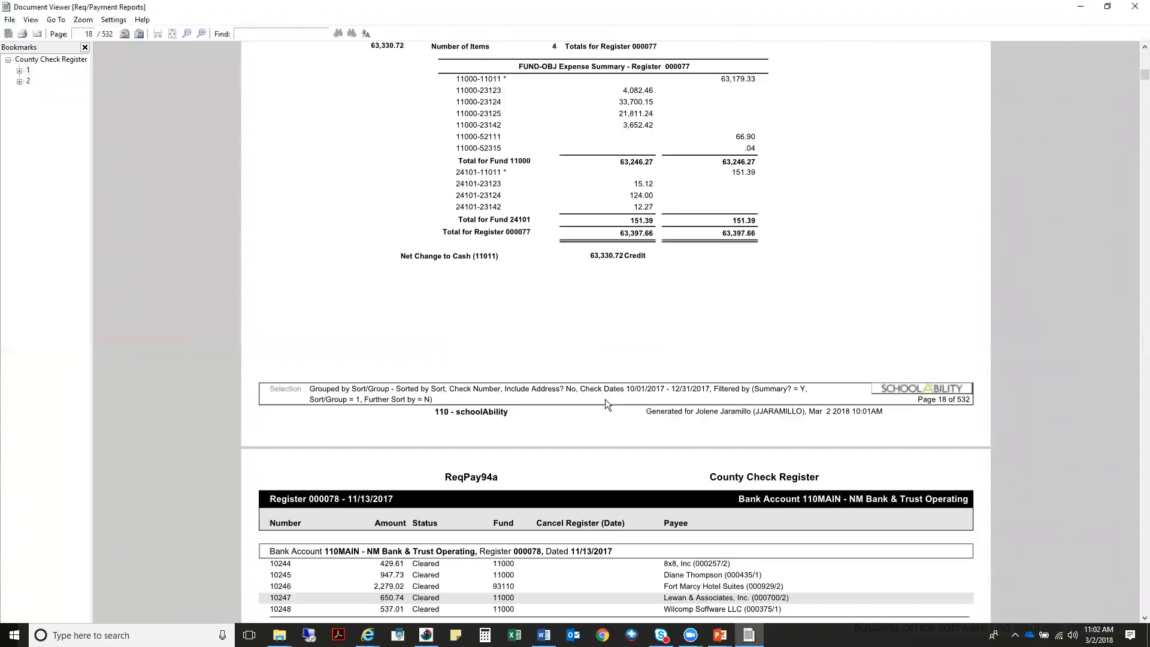
scroll(606, 400, "down", 12)
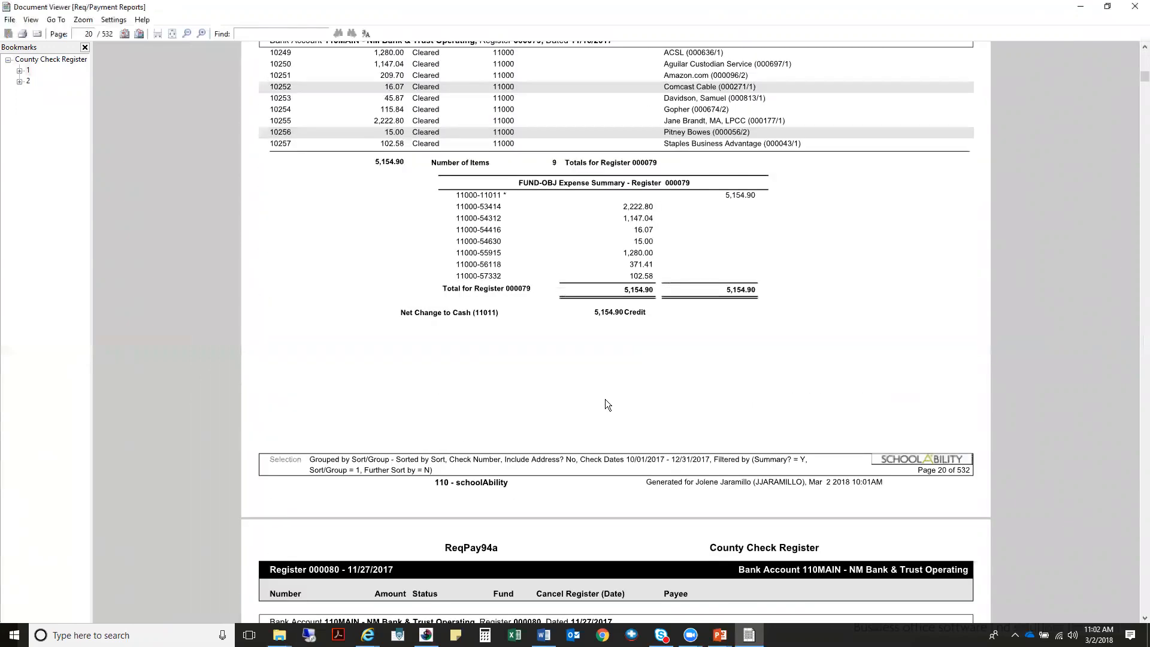
scroll(606, 399, "down", 11)
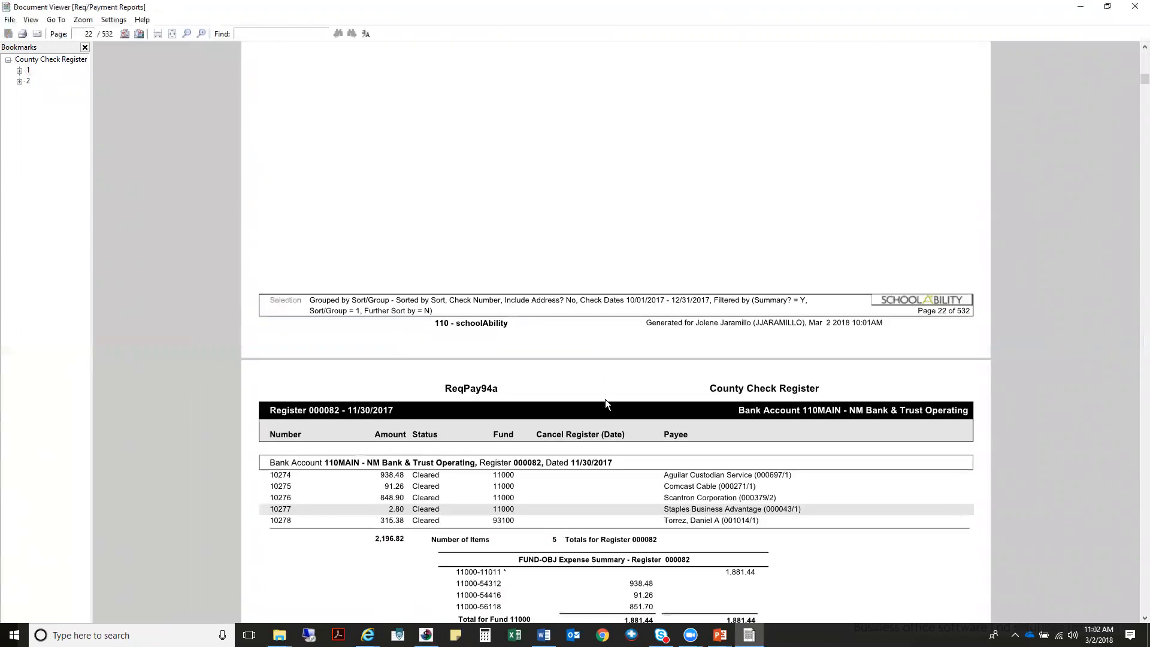
scroll(605, 404, "down", 11)
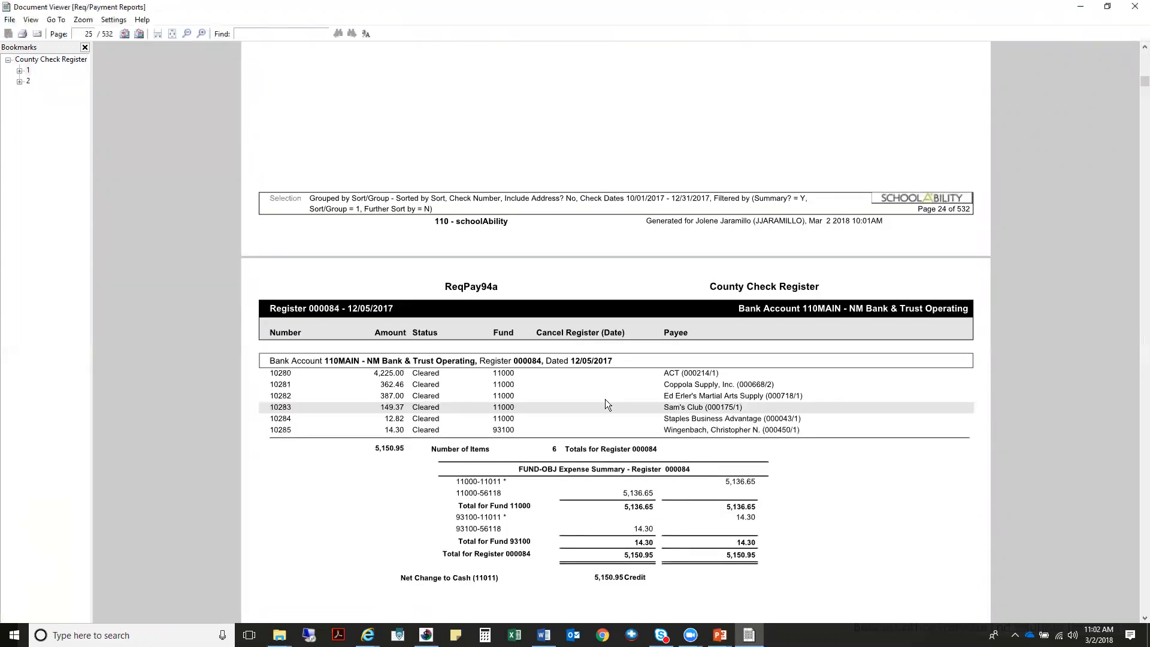
scroll(605, 399, "down", 11)
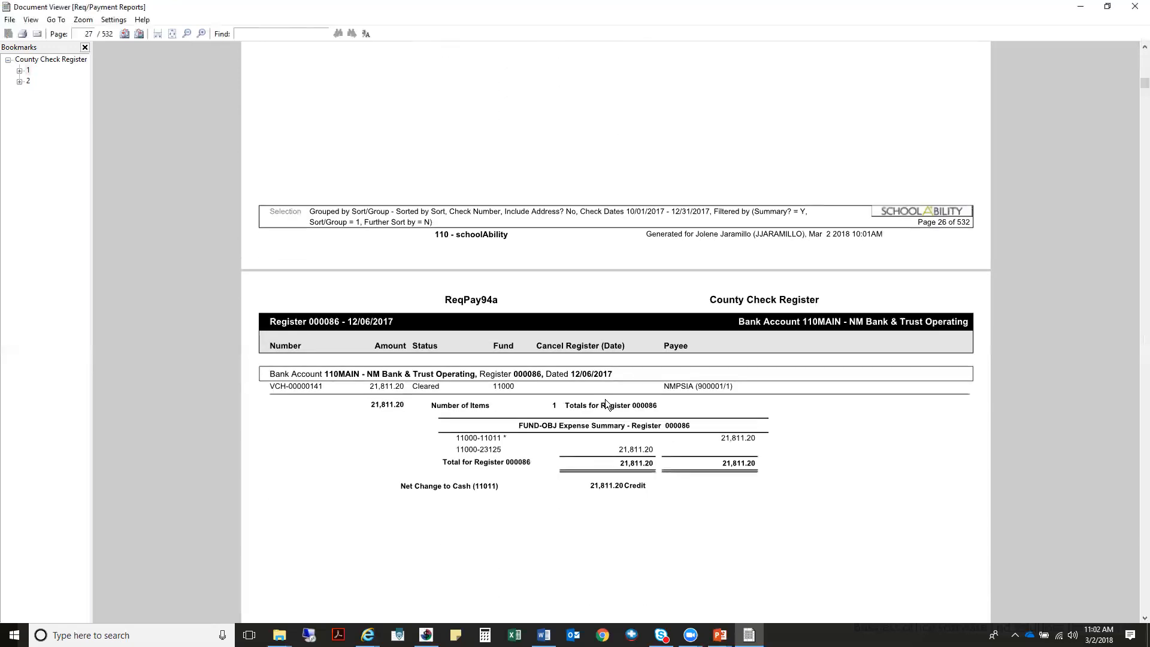
scroll(606, 399, "down", 4)
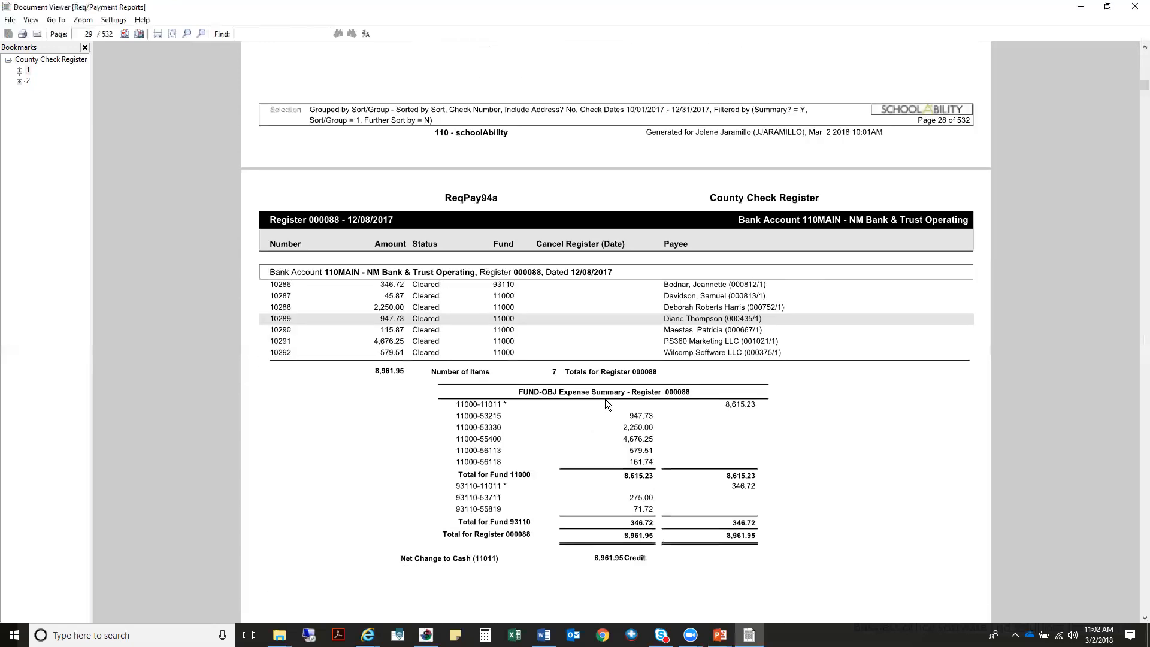
scroll(605, 405, "down", 10)
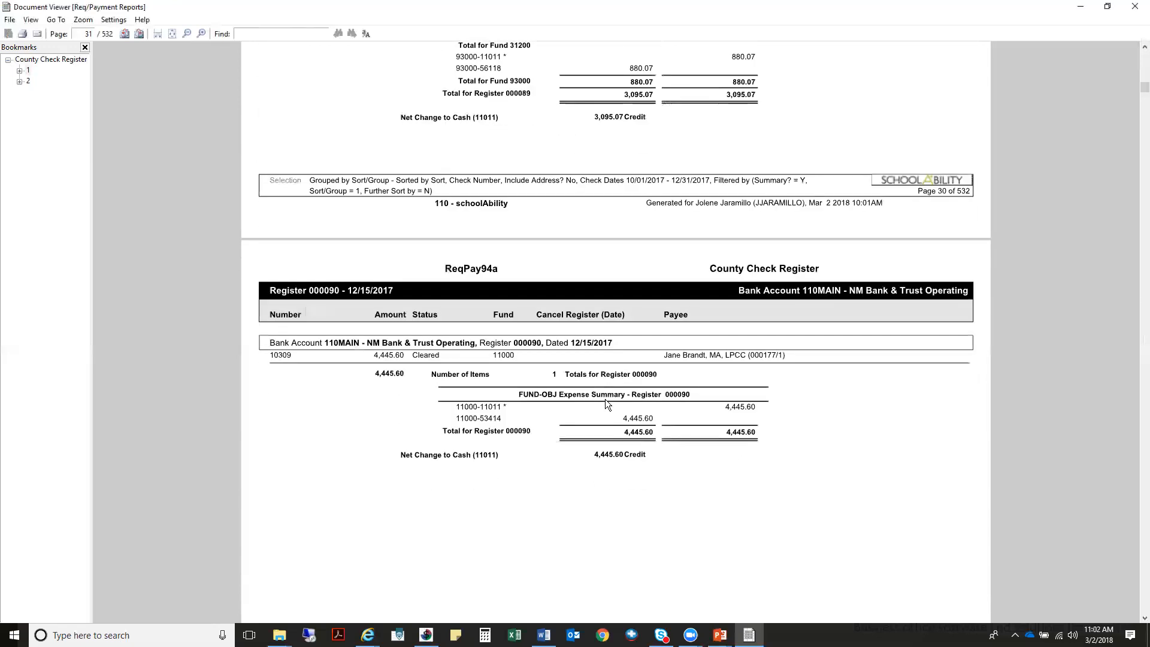
scroll(605, 399, "down", 6)
scroll(605, 399, "down", 10)
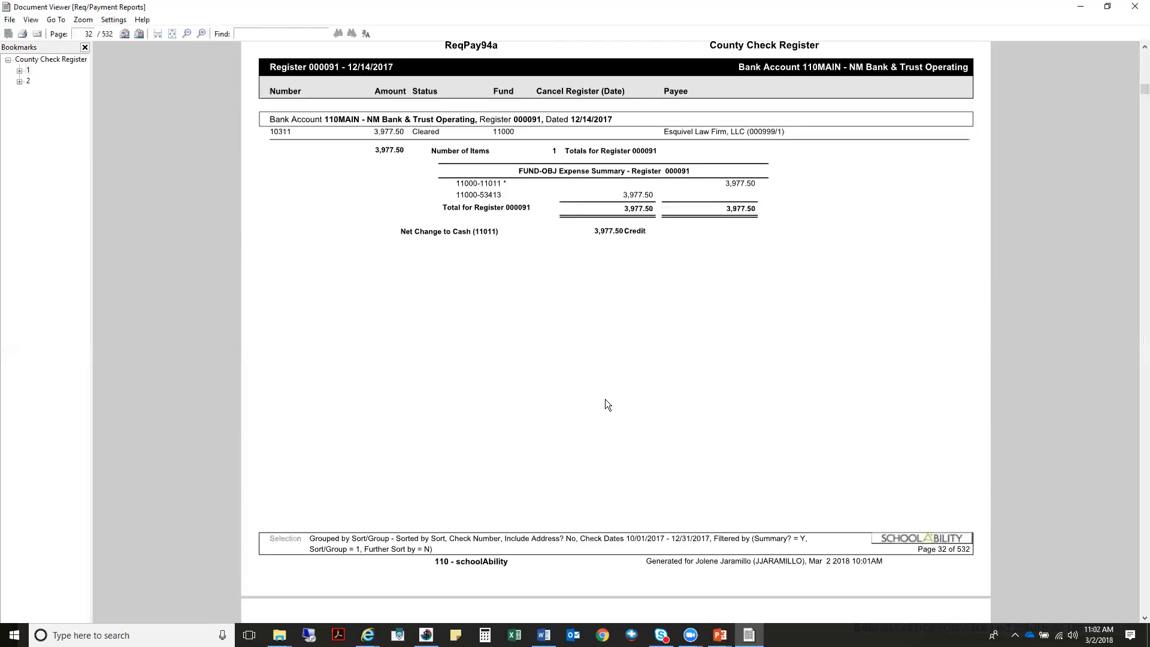
scroll(605, 405, "down", 3)
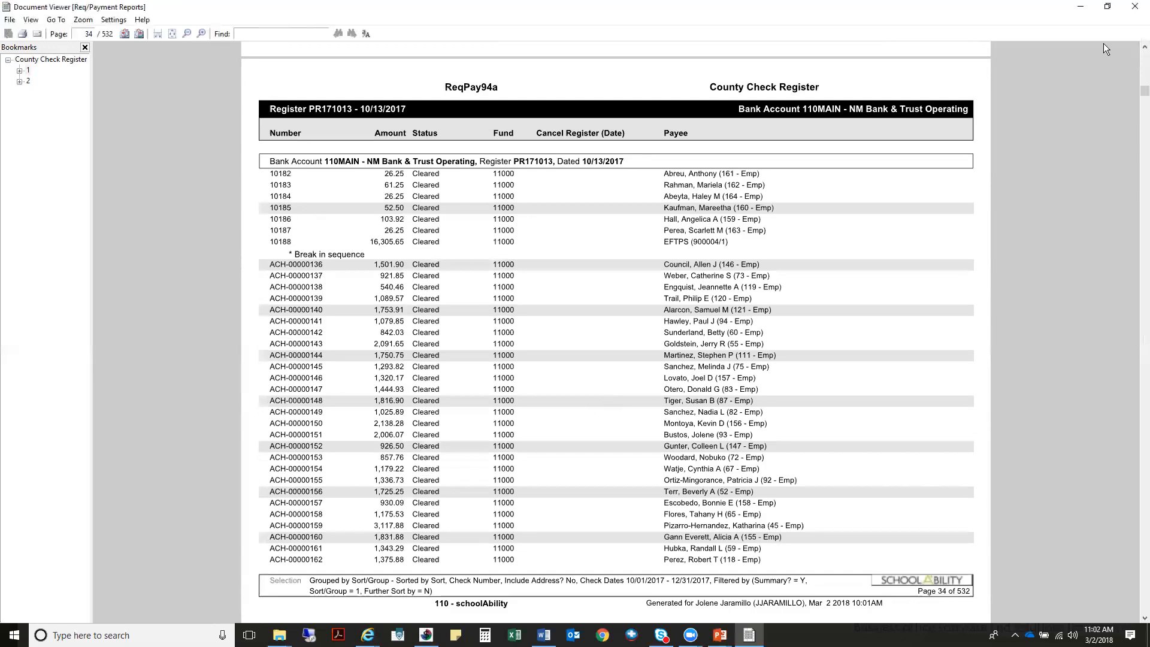
left_click(1136, 6)
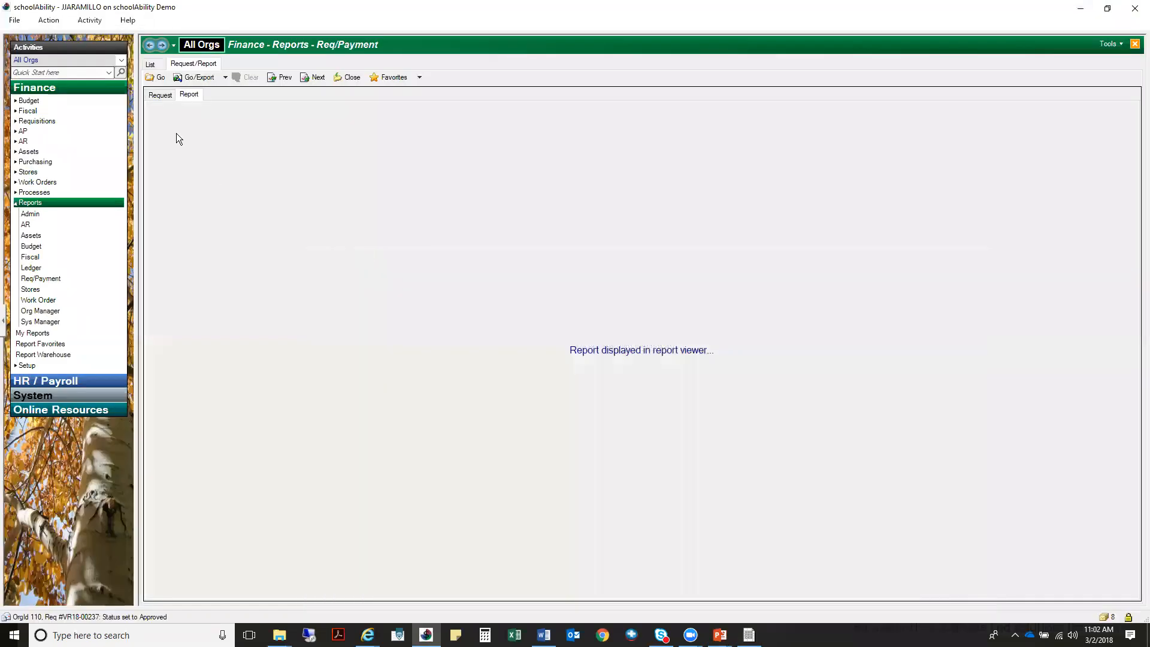
Return to the Pay Manual Checks activity and check the status of the printed ACH check in the check number lookup
left_click(151, 48)
left_click(151, 47)
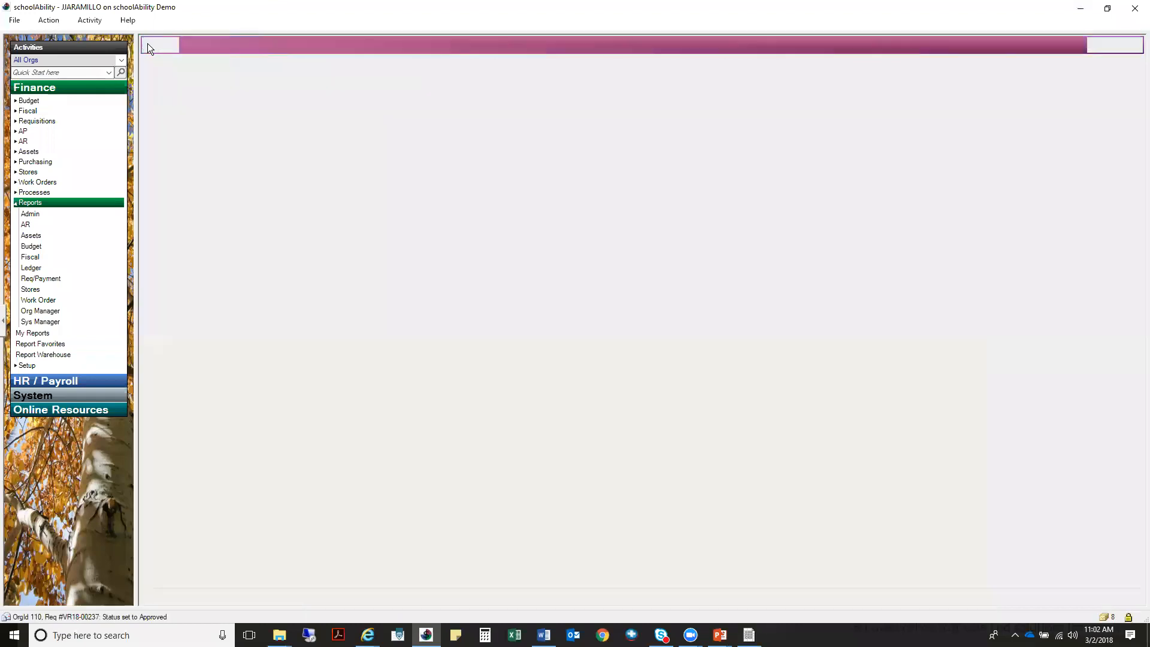
left_click(150, 47)
left_click(151, 47)
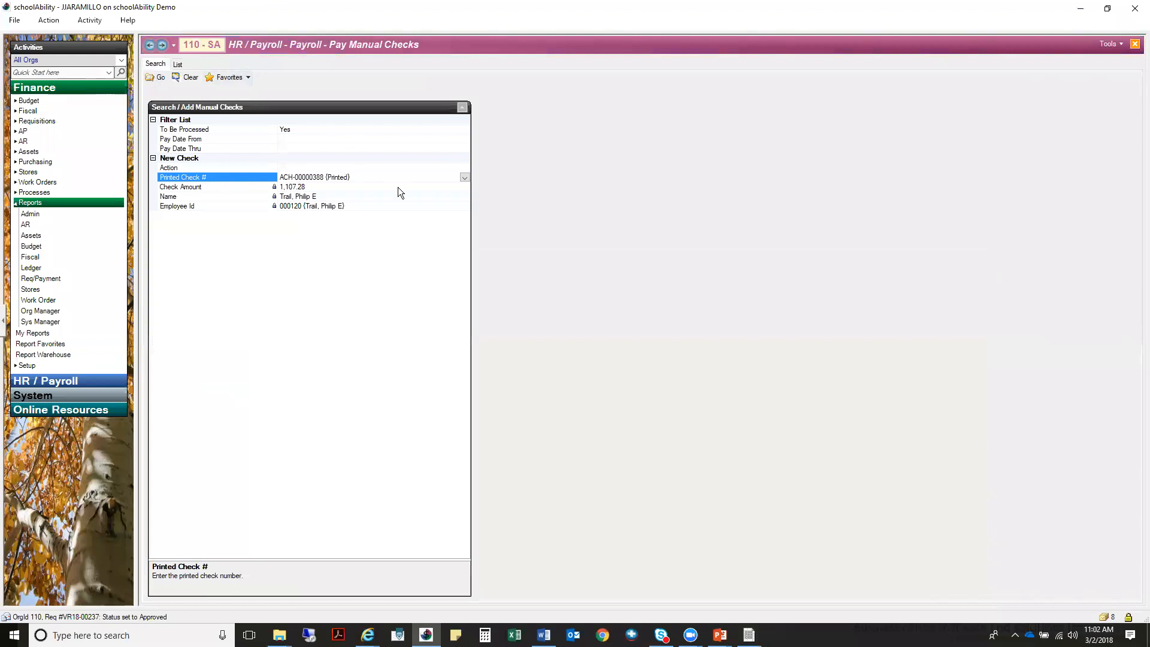
left_click(465, 177)
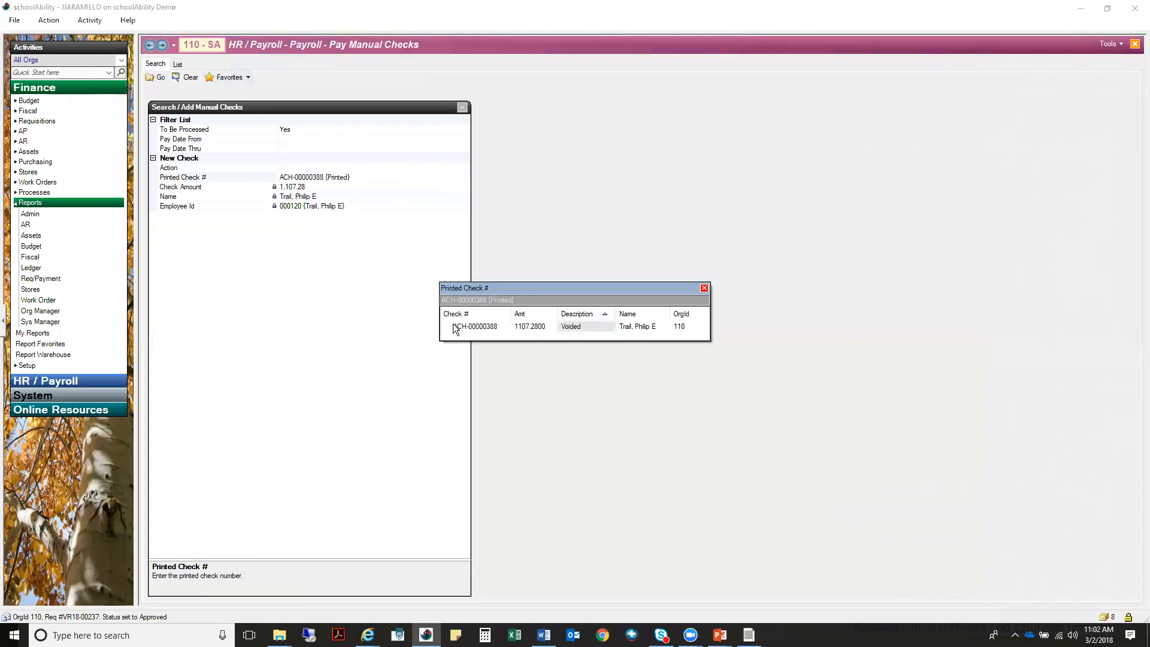
left_click(702, 288)
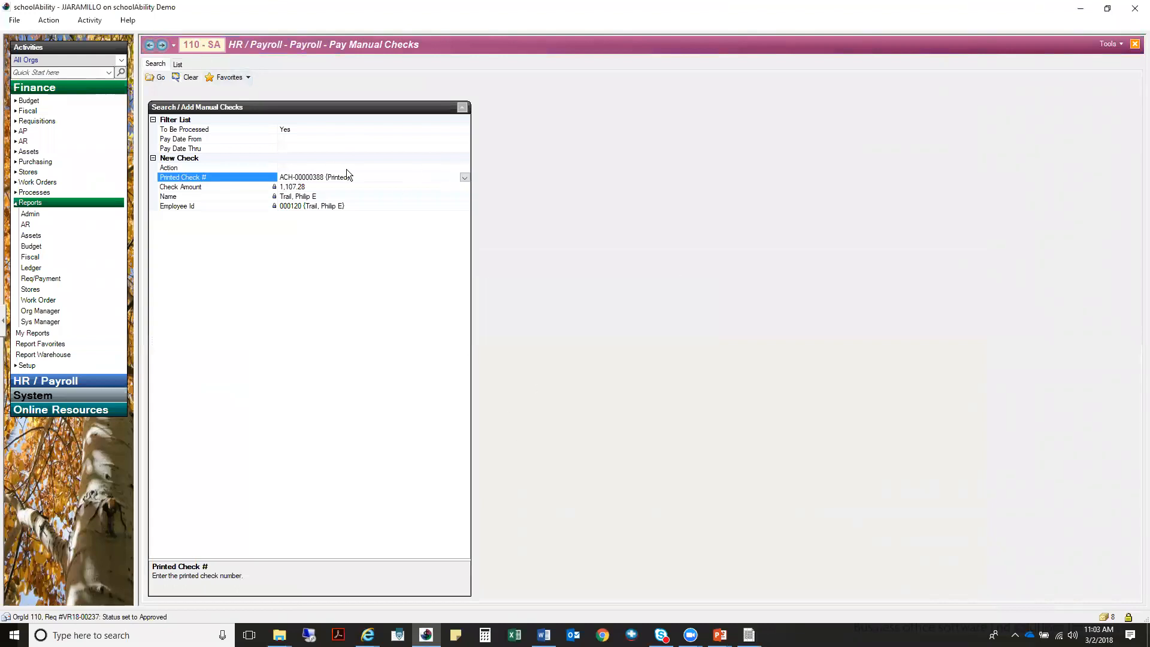
Try a new manual check with the Cancel and Reissue Check action for printed check number 10185
left_click(398, 169)
left_click(464, 168)
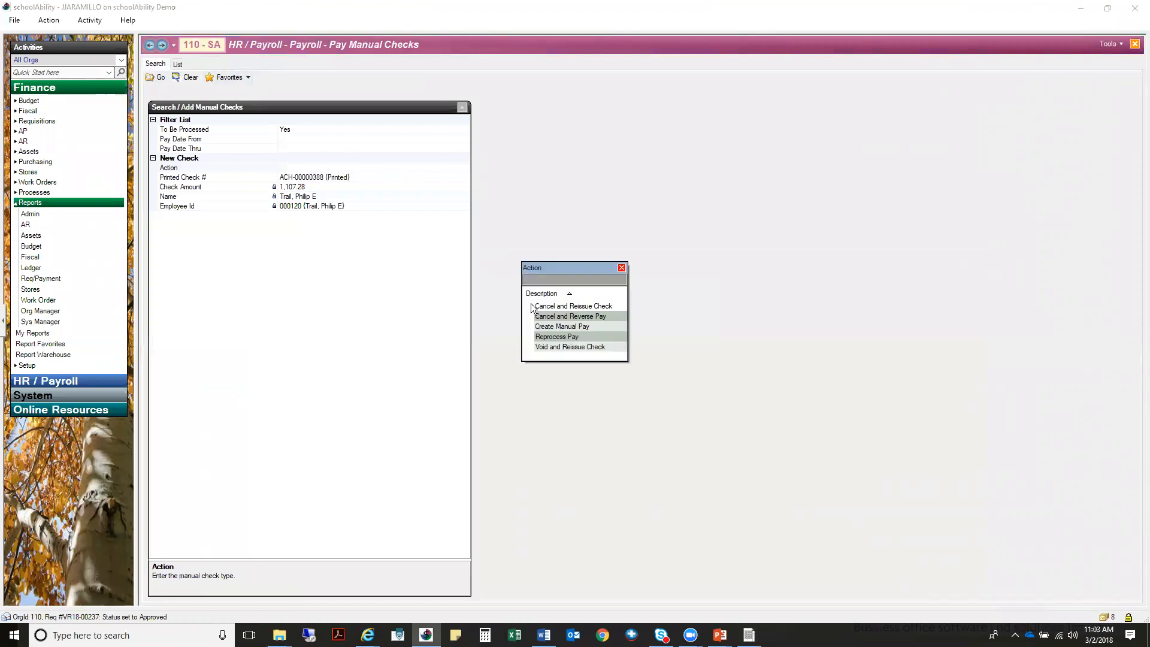
double_click(556, 307)
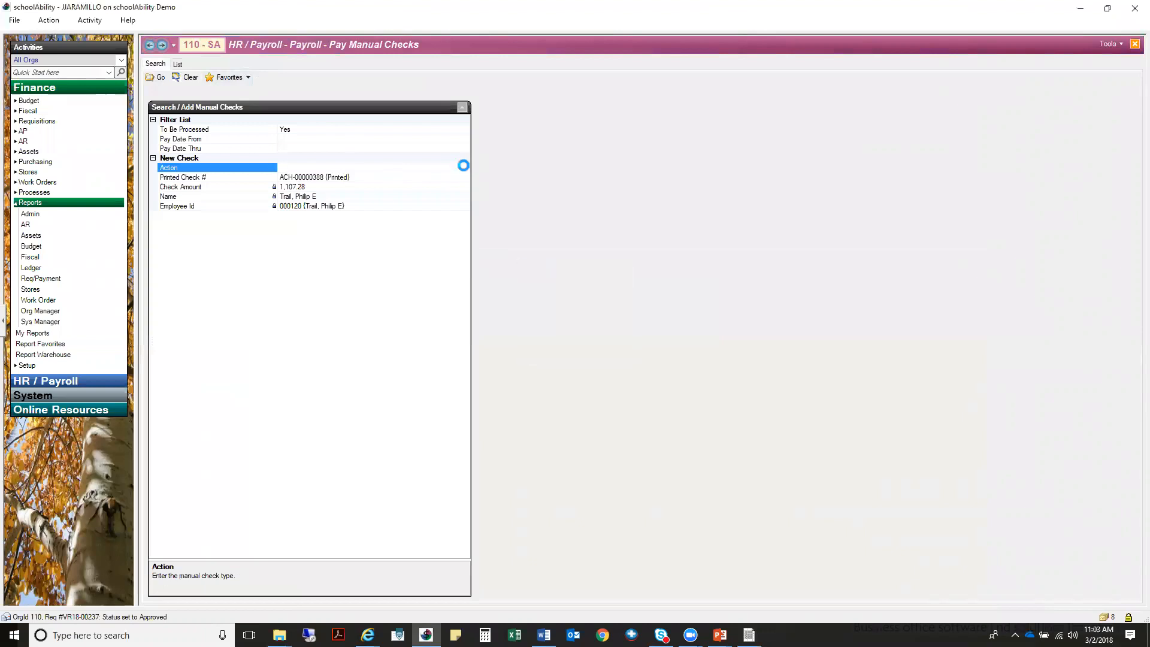
left_click(243, 176)
type("10185     {Cleared")
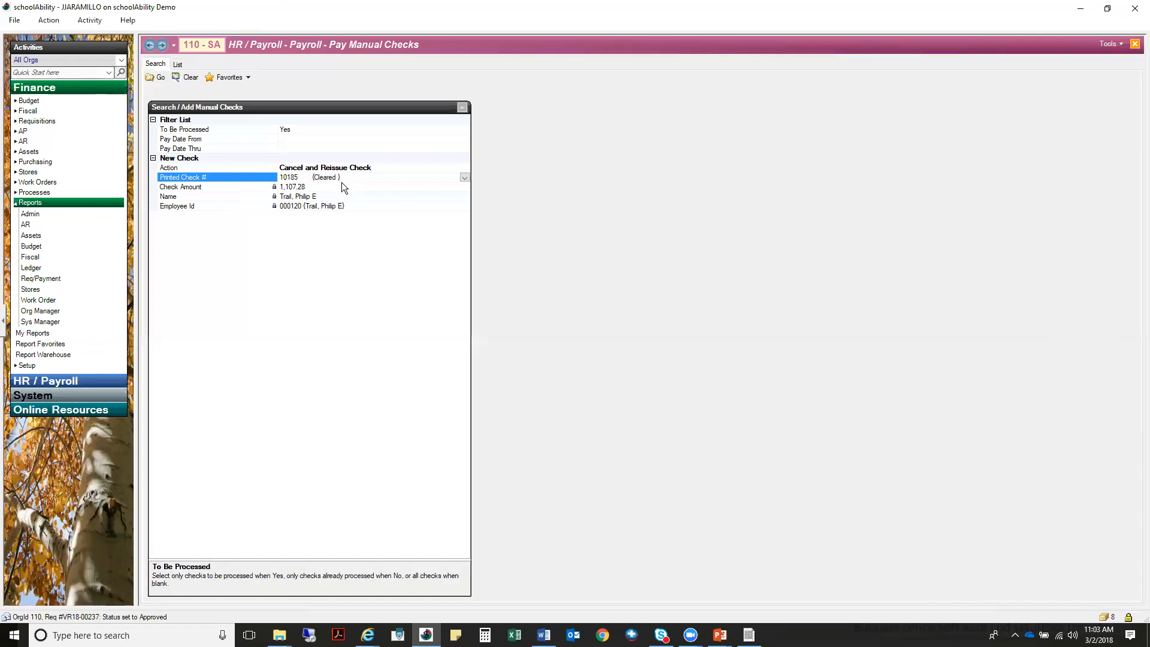
Replace the check number with printed check 10295 from the lookup, and close Pay Manual Checks without processing the action
left_click(239, 177)
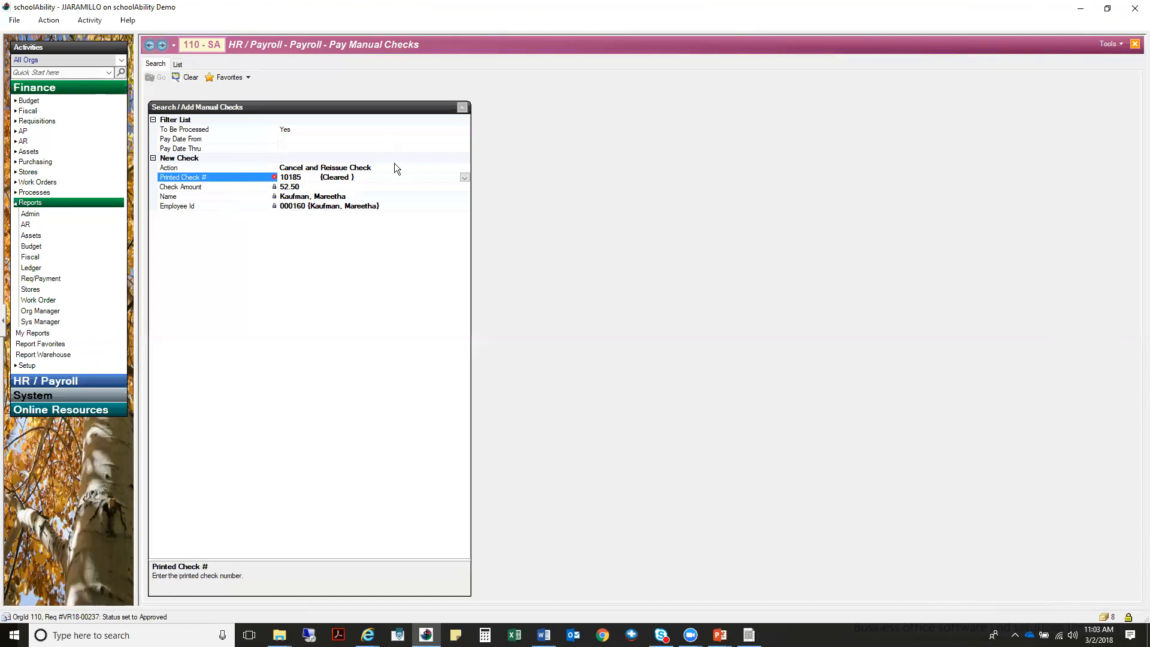
type("10")
left_click(465, 178)
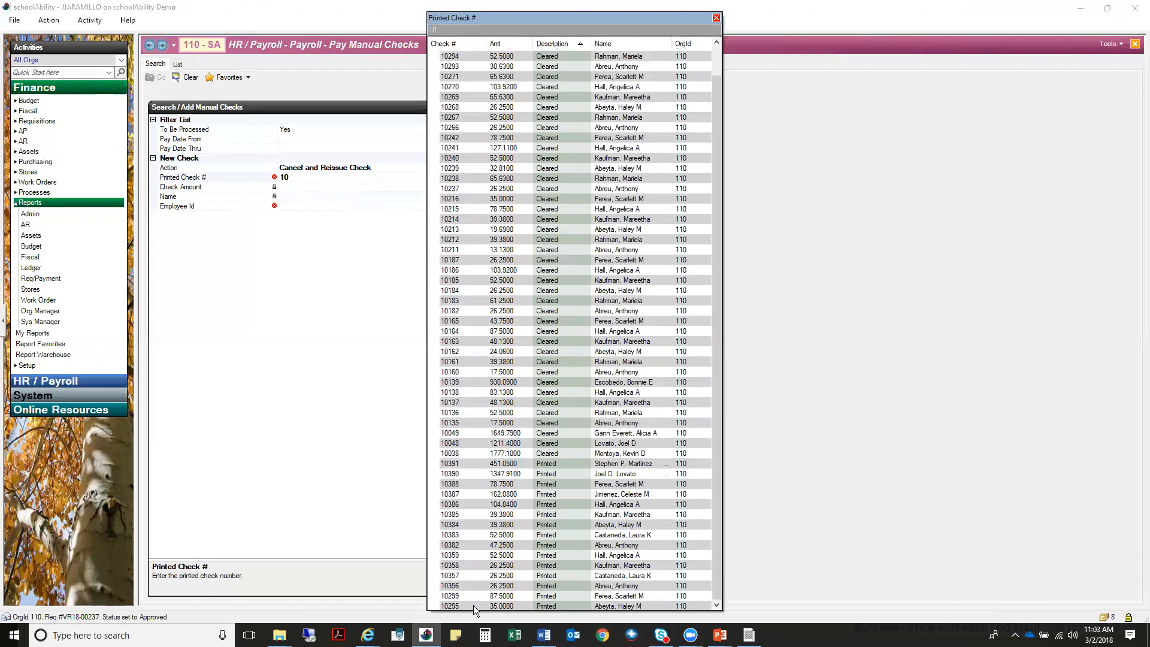
left_click(475, 605)
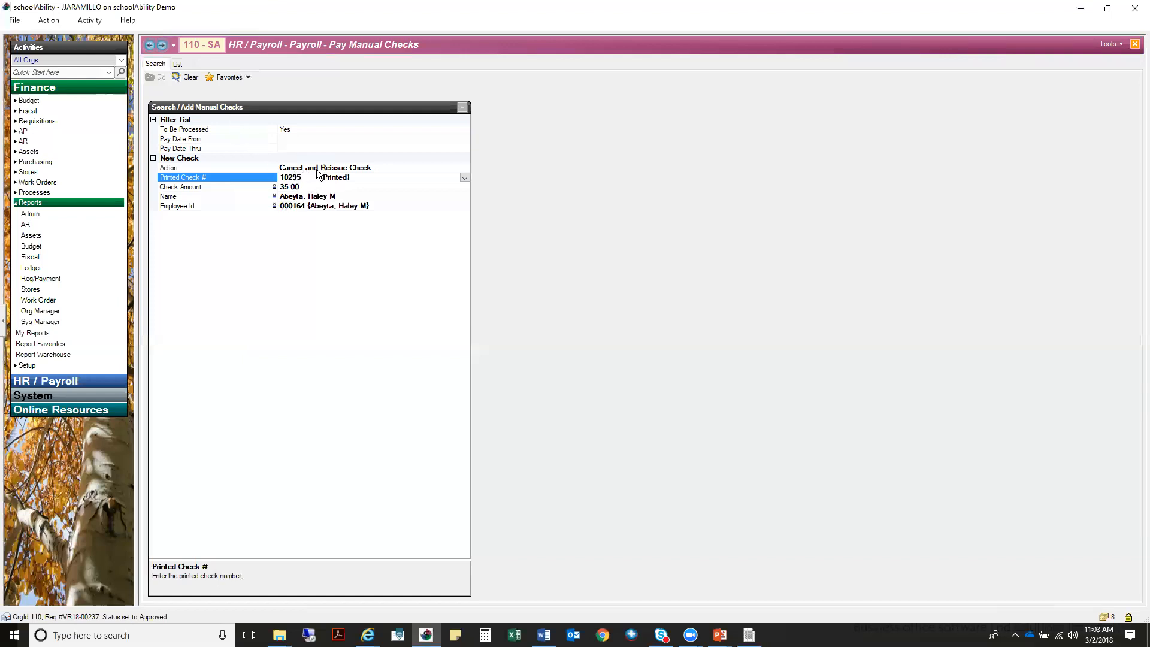
key("Tab")
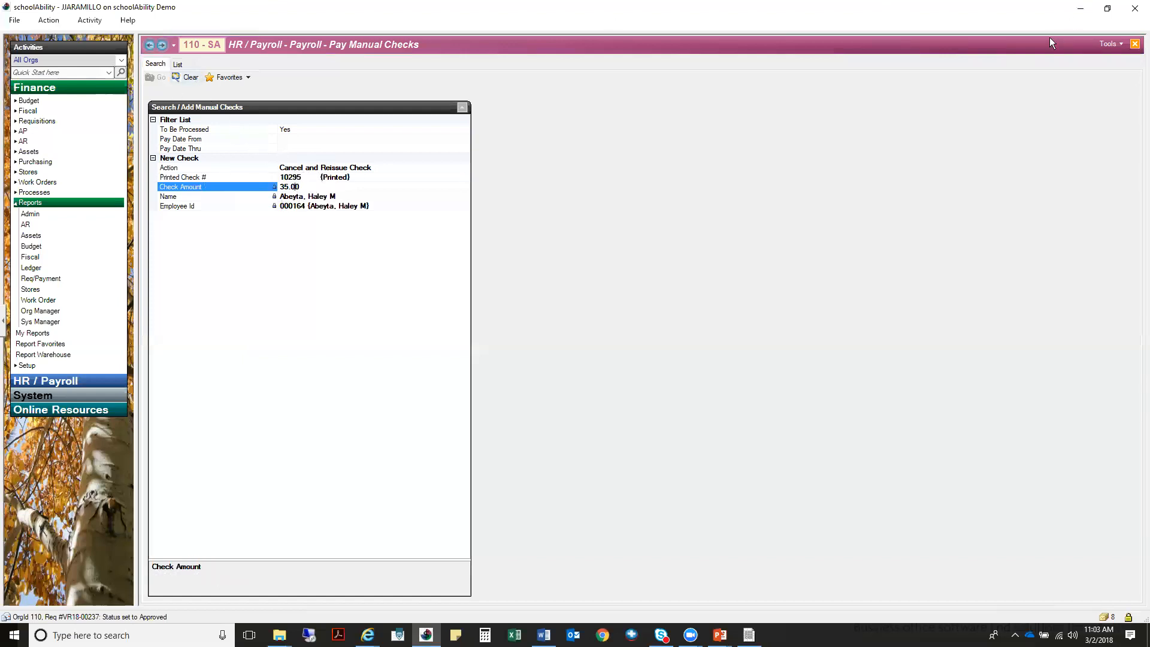
left_click(1137, 46)
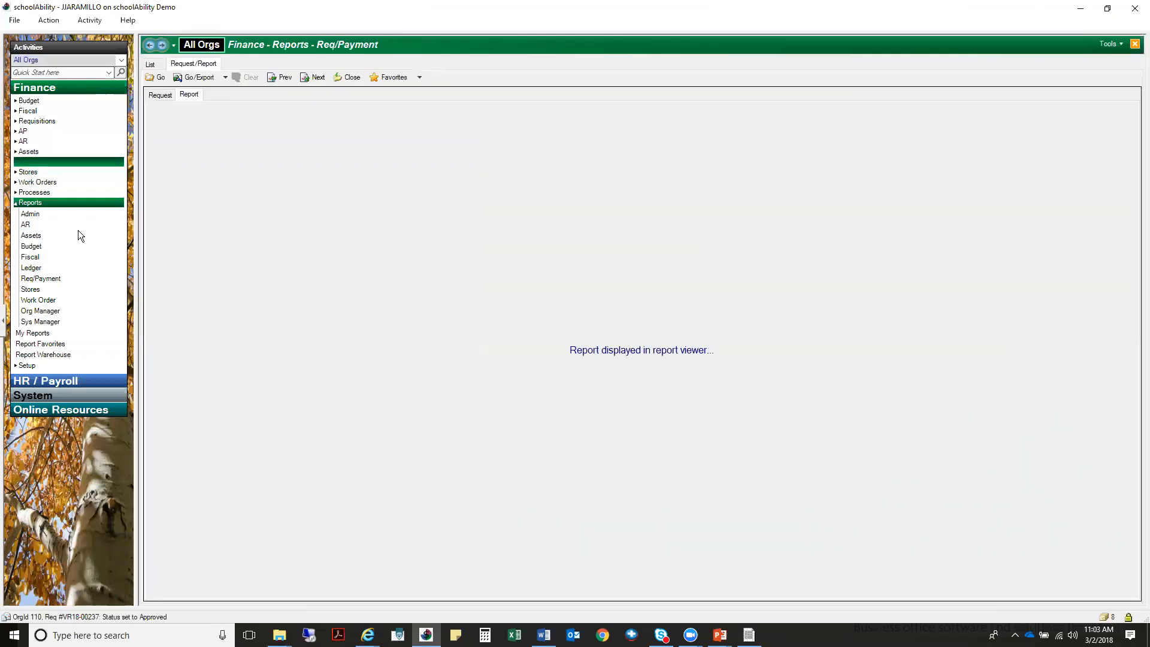
Switch the organization to 110 - schoolAbility and open the HR / Payroll Pay Manual Checks activity for it
left_click(80, 387)
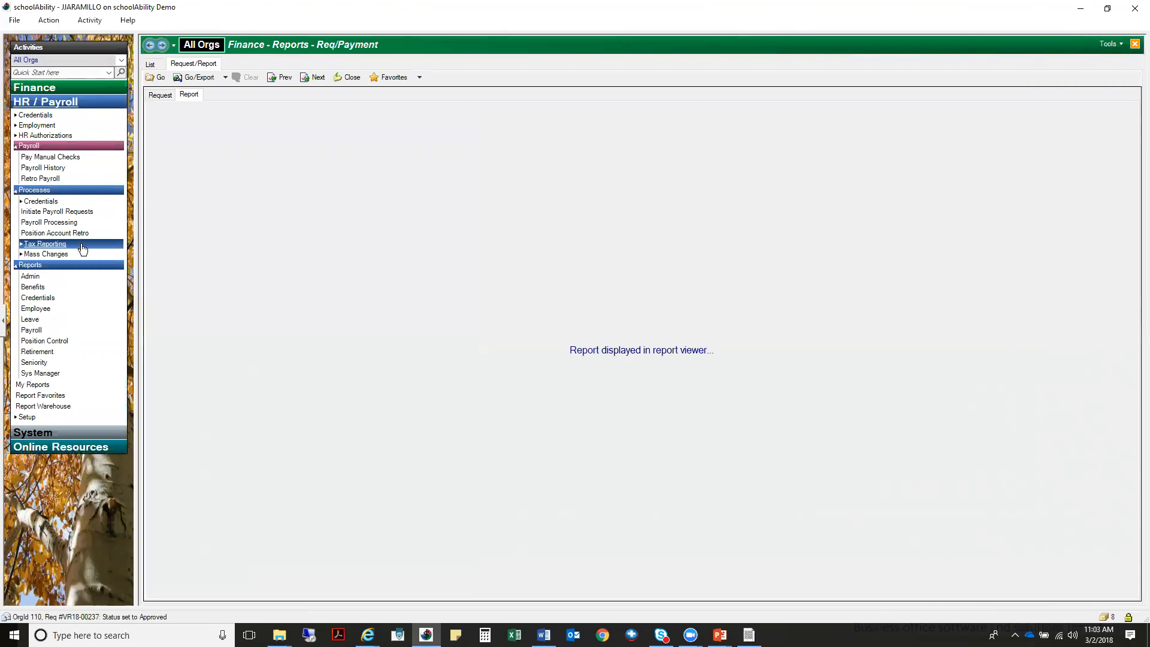
left_click(51, 157)
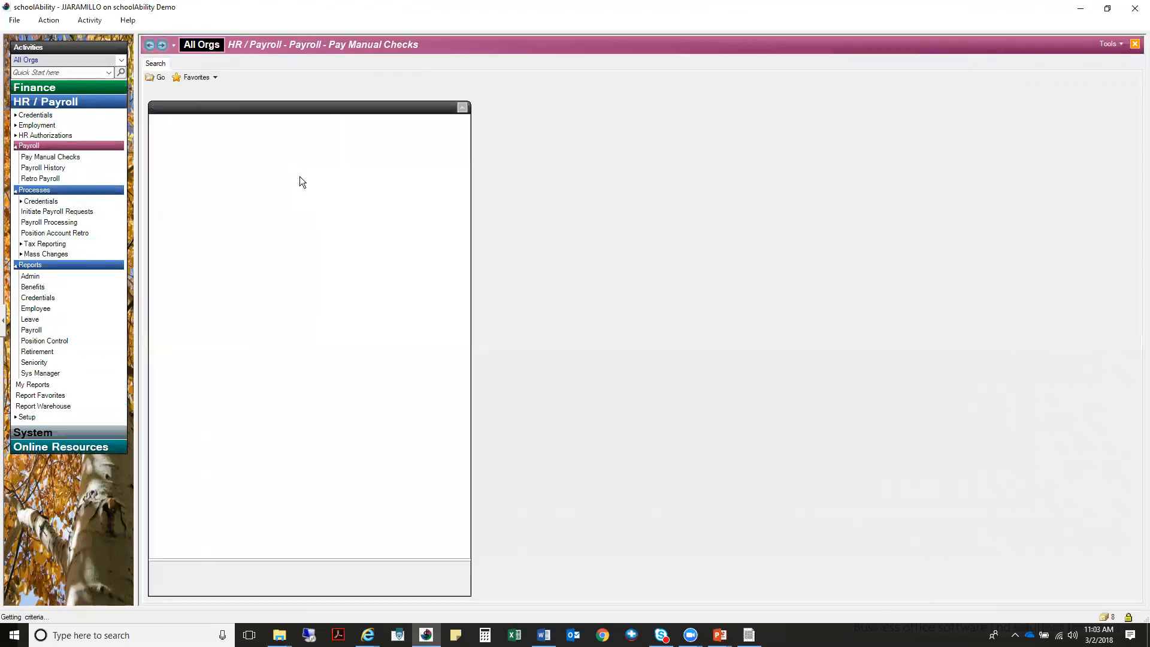
left_click(1134, 44)
left_click(42, 60)
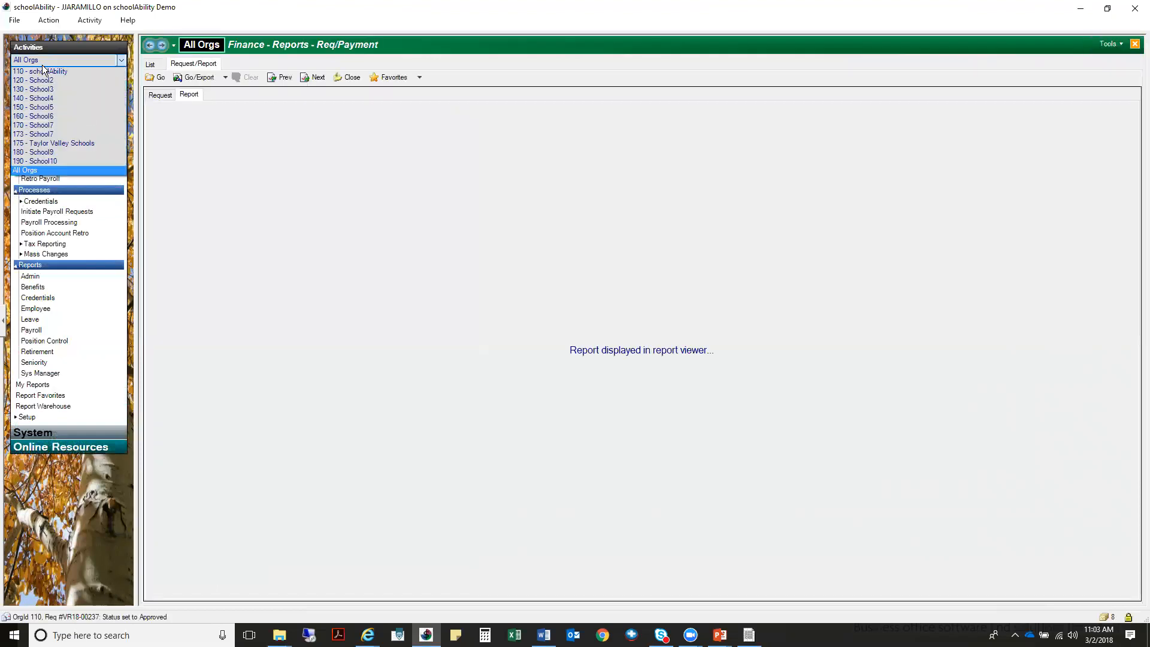
left_click(42, 71)
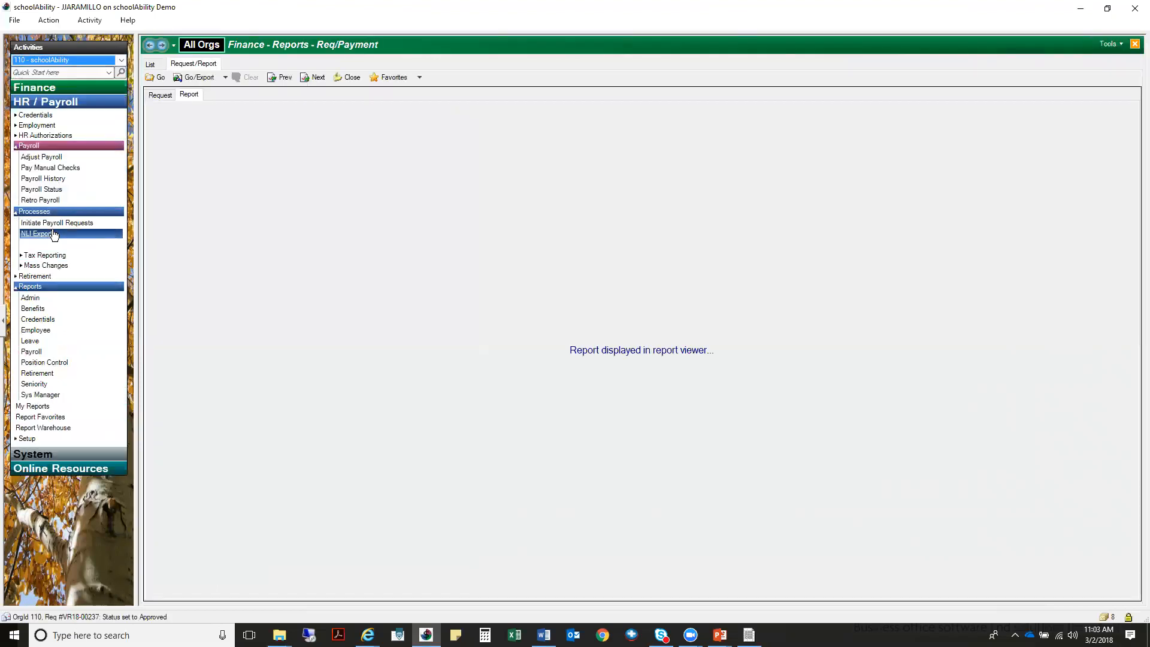
left_click(47, 169)
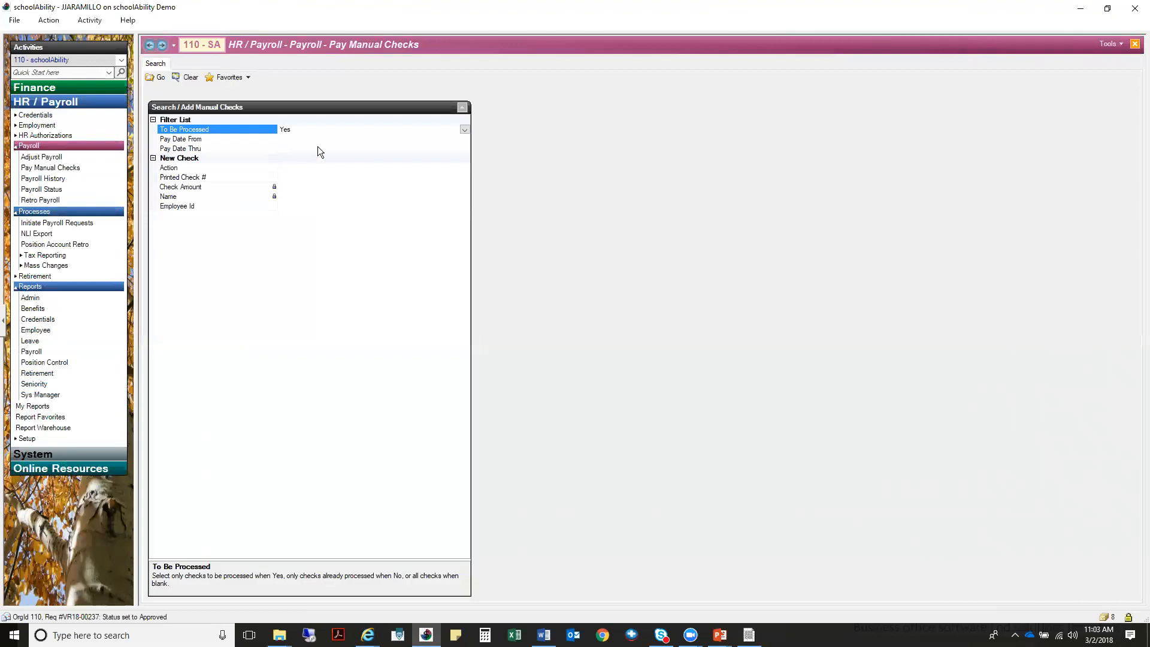
Create a new manual check entry with the Cancel and Reissue Check action for printed check 10295 from the lookup
left_click(406, 168)
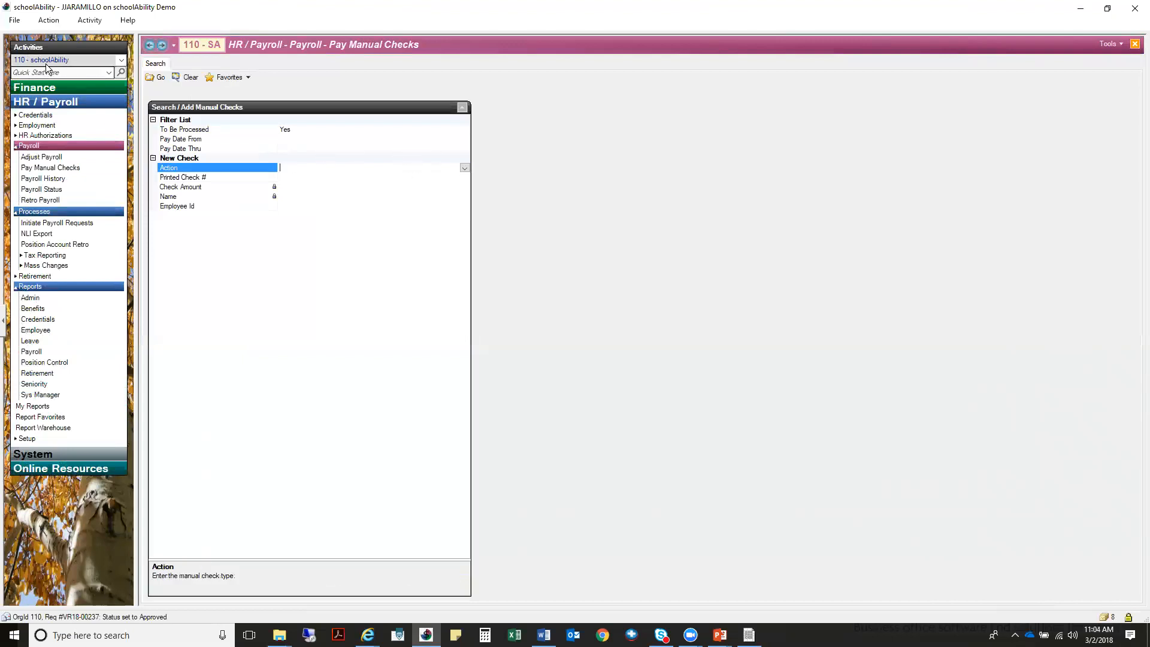
left_click(465, 169)
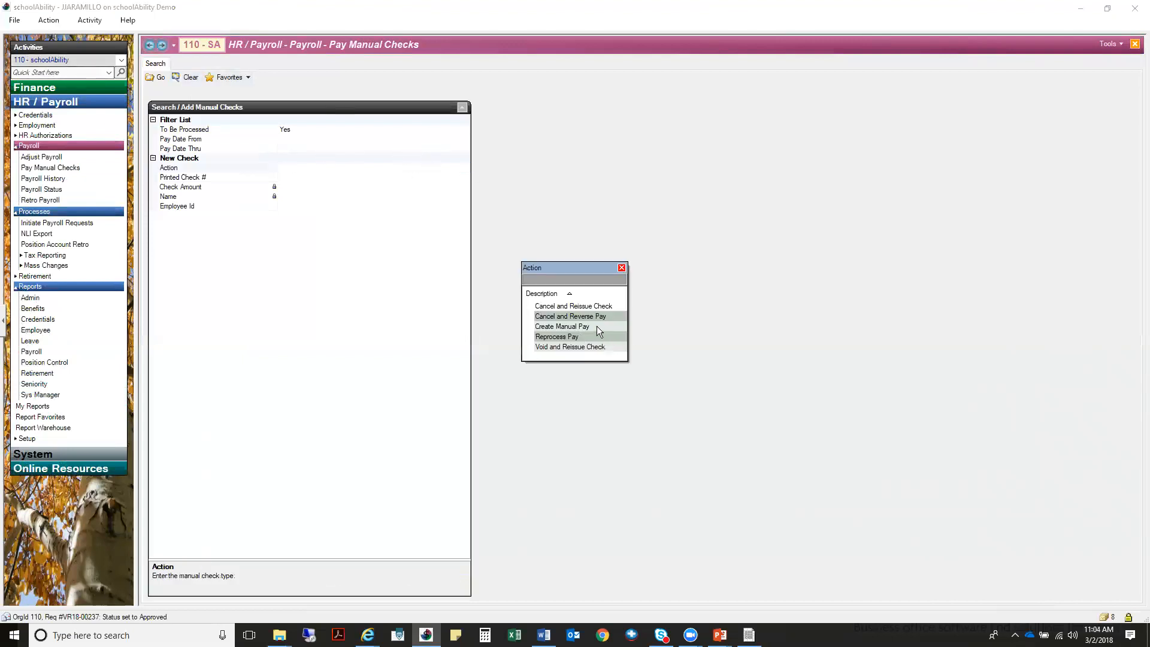
left_click(599, 308)
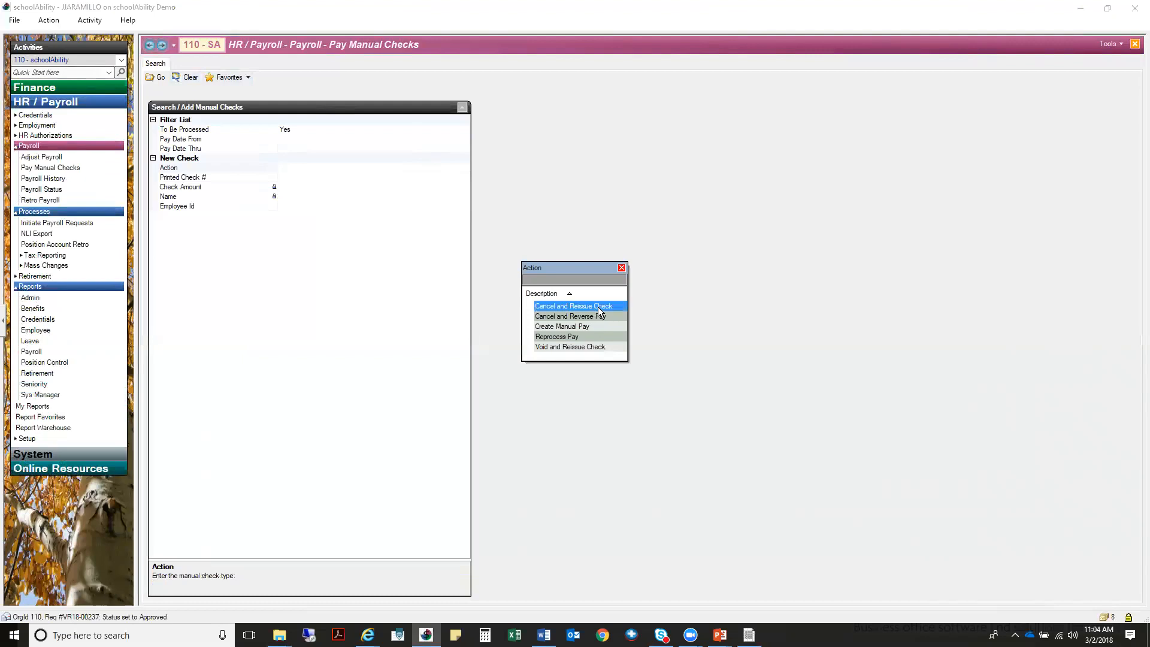
left_click(225, 179)
type("10")
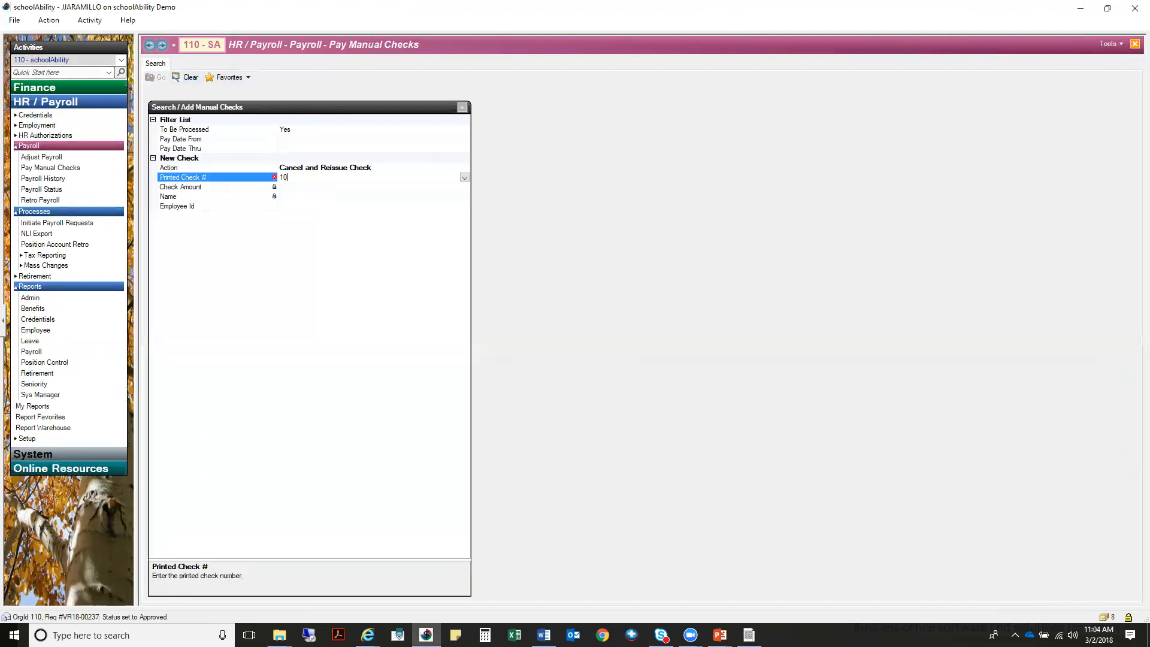
left_click(465, 178)
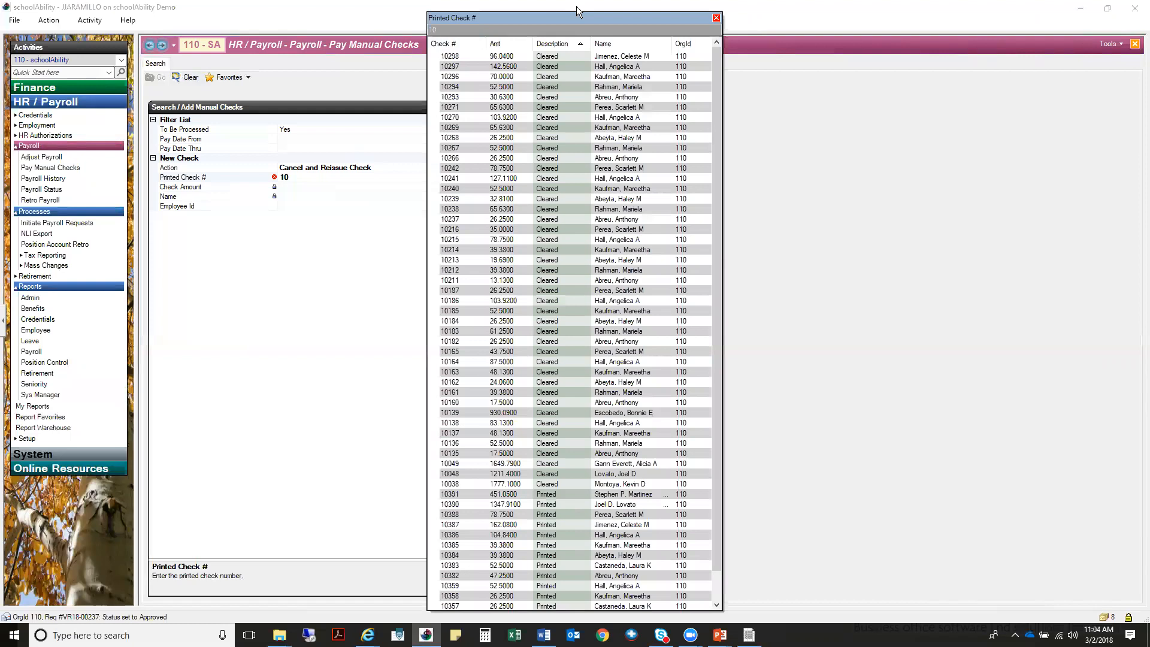
left_click_drag(716, 557, 713, 594)
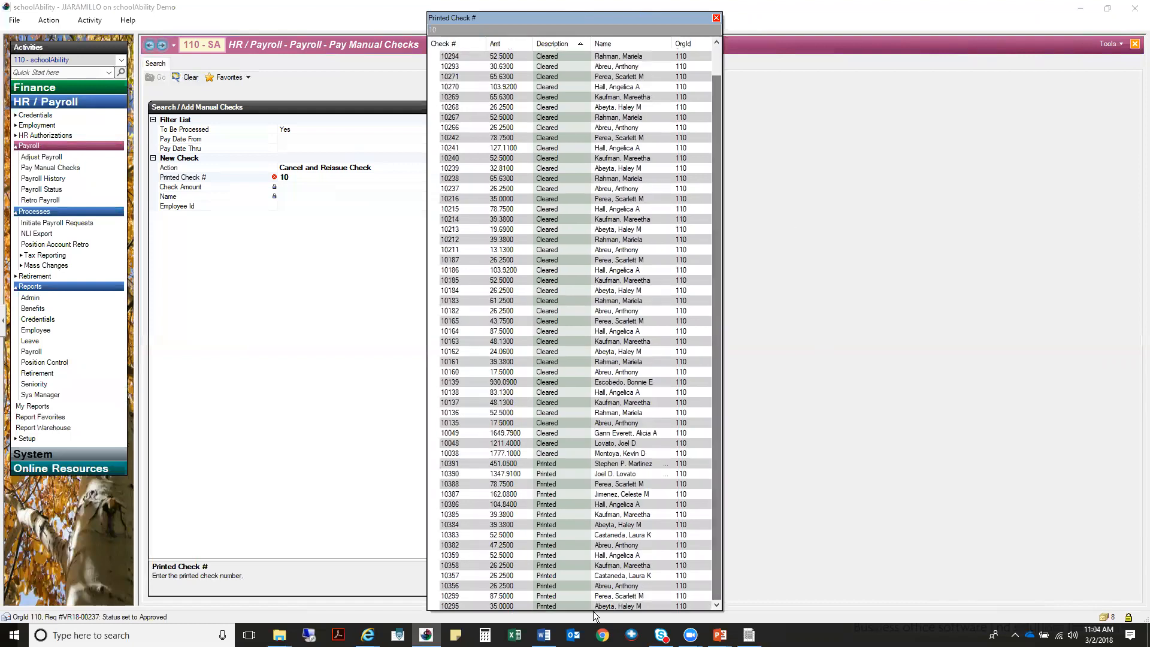
left_click(571, 605)
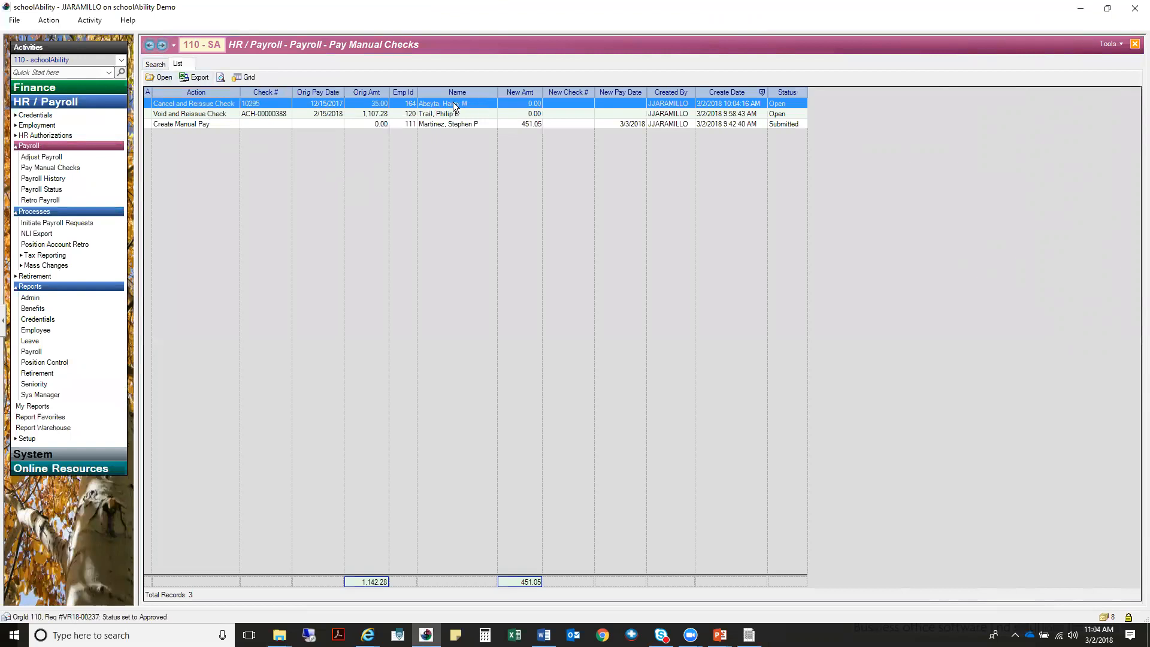
Return to the Payroll Processing list, rerun its search, and select the open manual payroll dated 3/4/2018 to check its employees and net pay
left_click(151, 46)
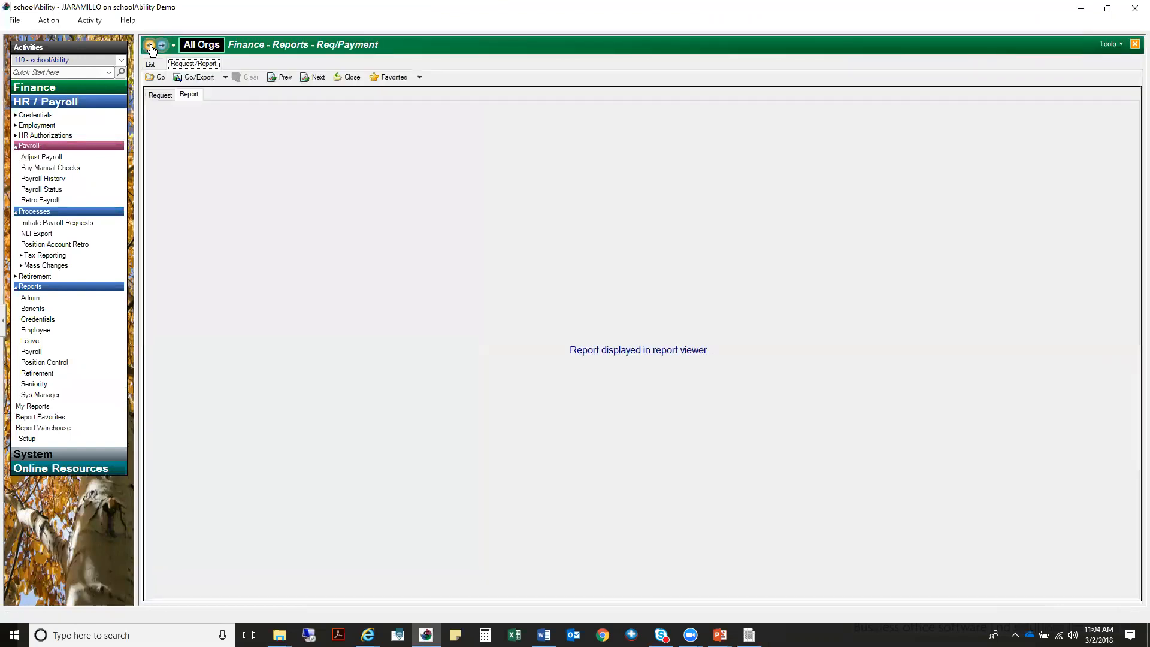
left_click(150, 46)
left_click(150, 46)
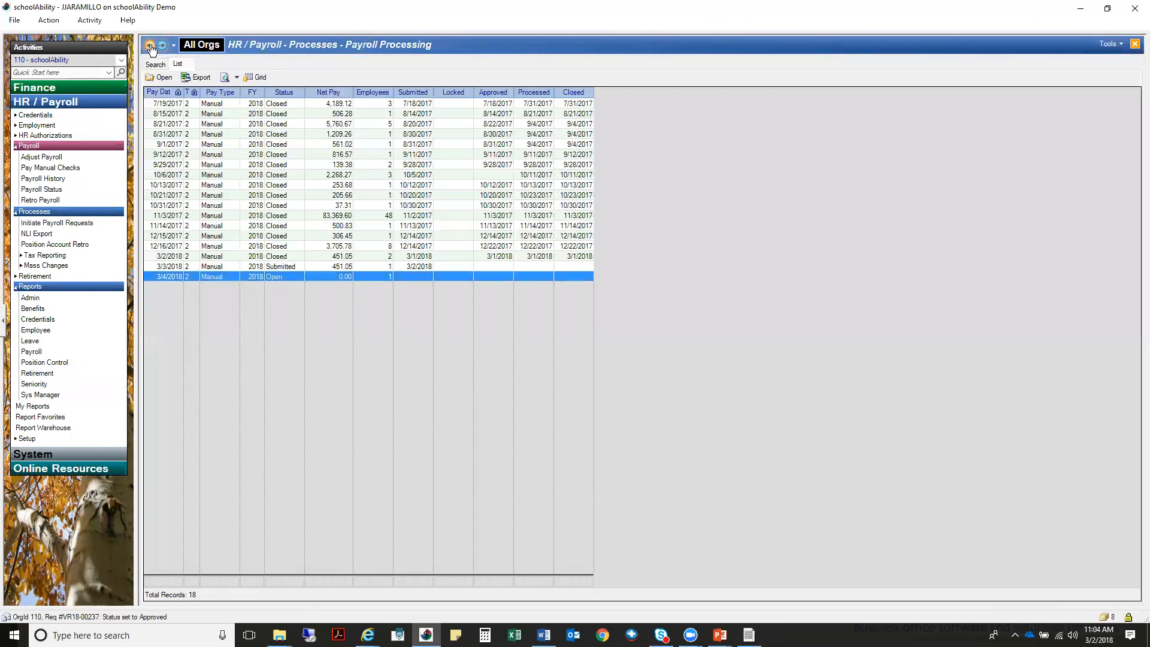
left_click(155, 65)
left_click(158, 77)
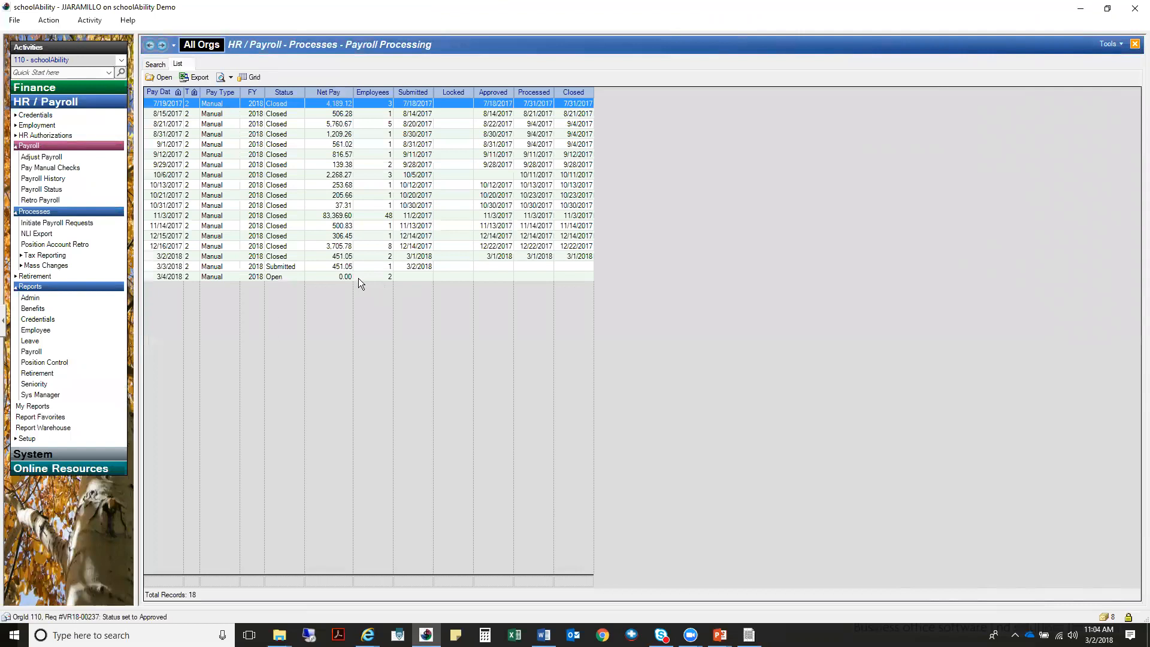
left_click(358, 277)
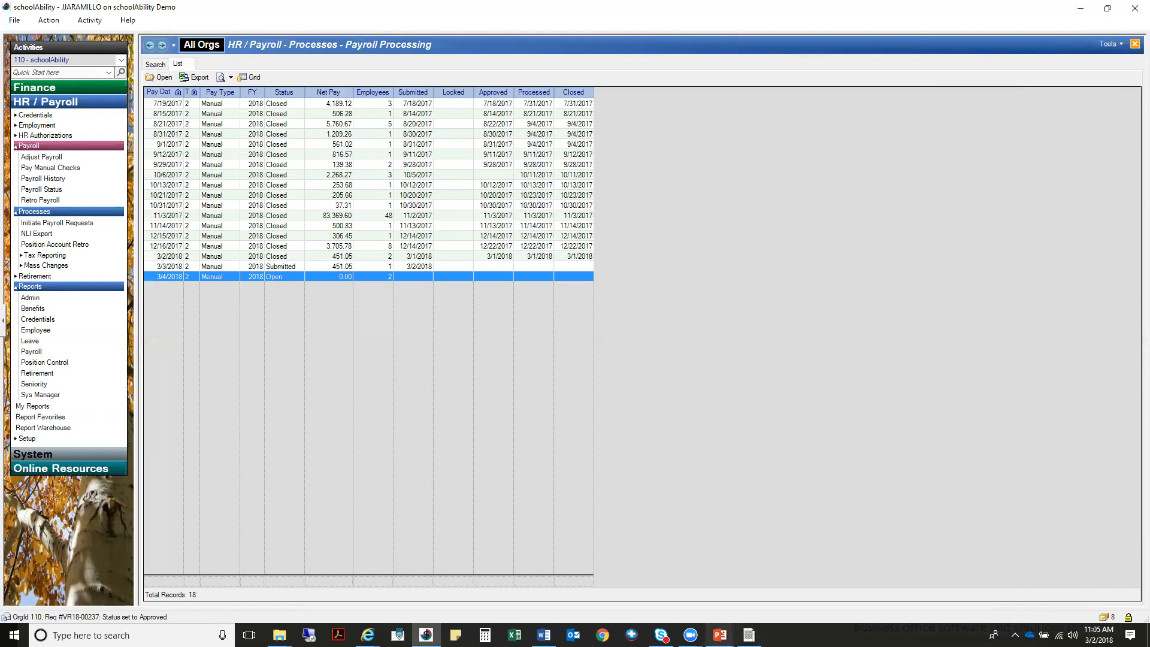
left_click(719, 635)
left_click(841, 587)
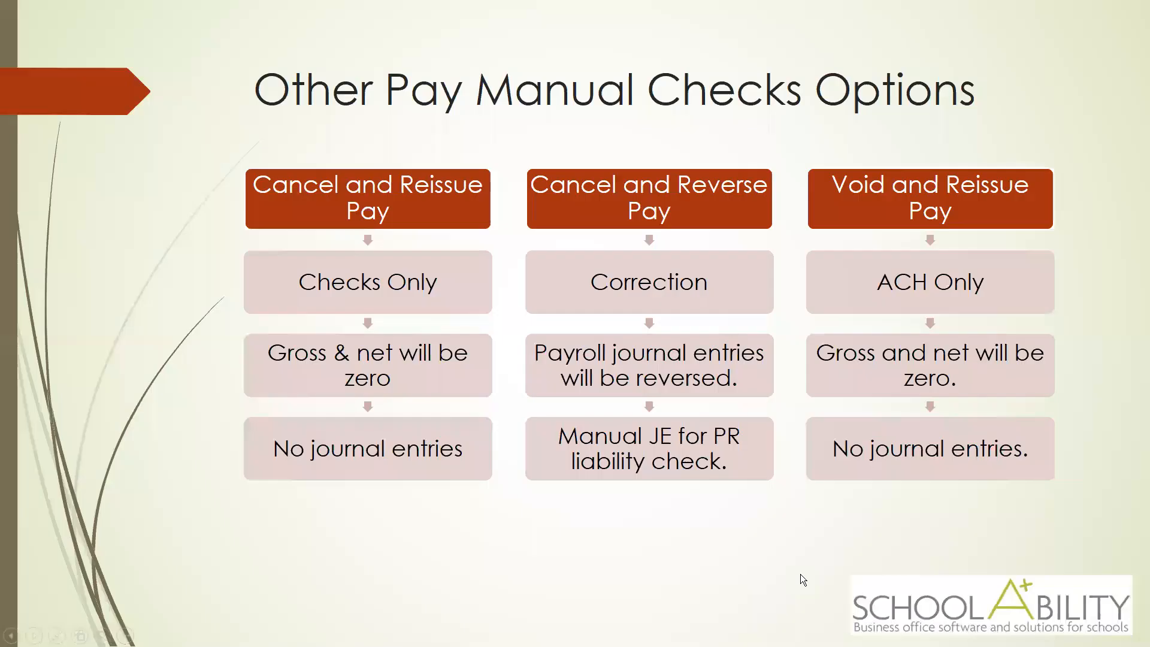
left_click(580, 340)
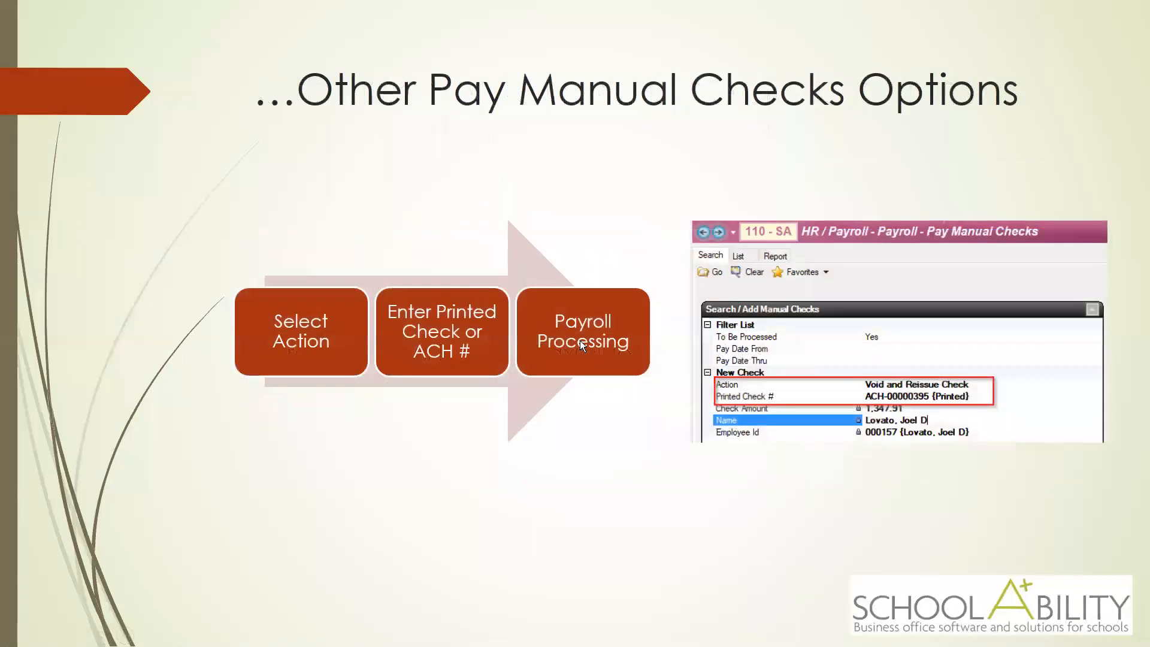
left_click(580, 340)
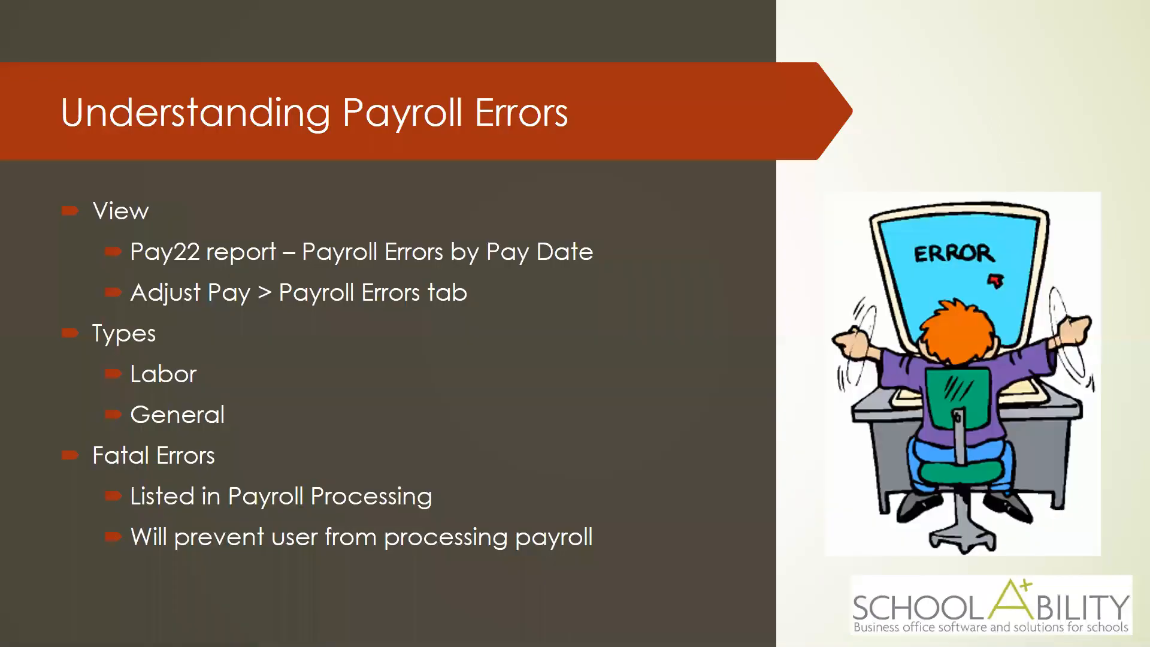